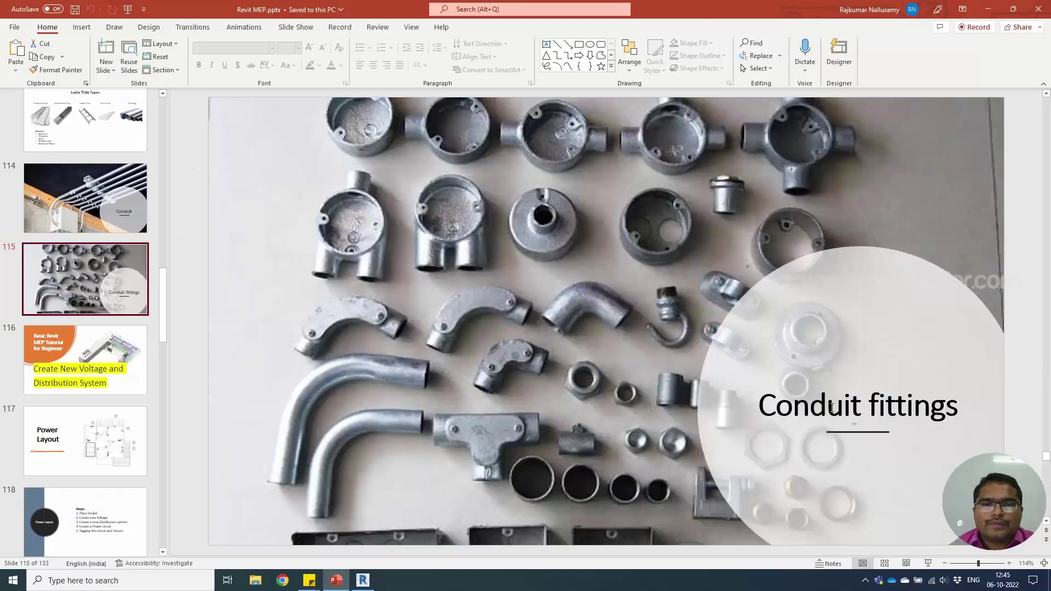
- Bring Revit to the front and zoom the 0 - Power plan into Plant Room 1
click(362, 585)
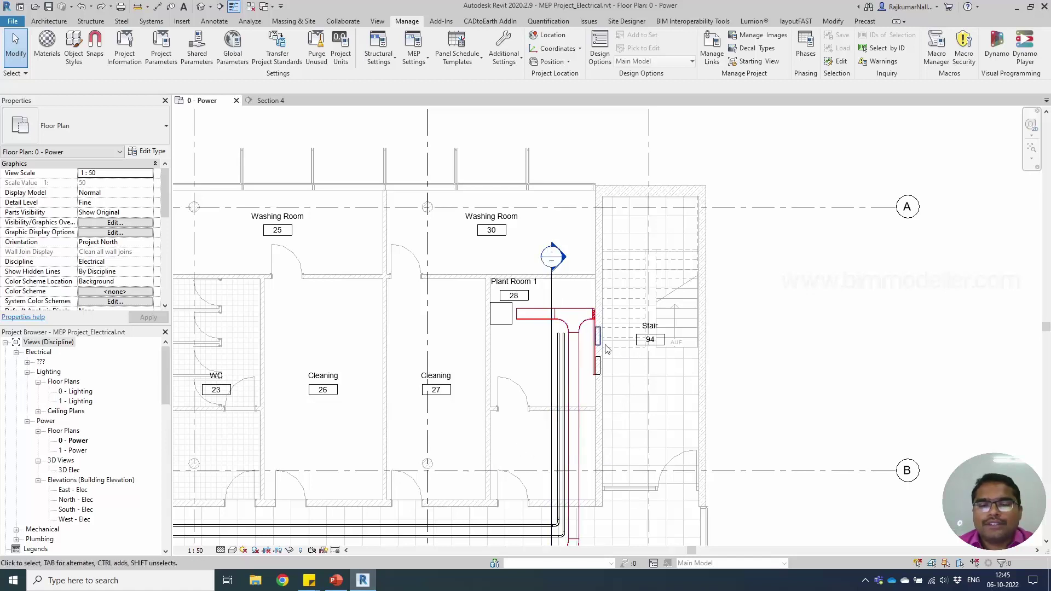
scroll(598, 441, up, 1)
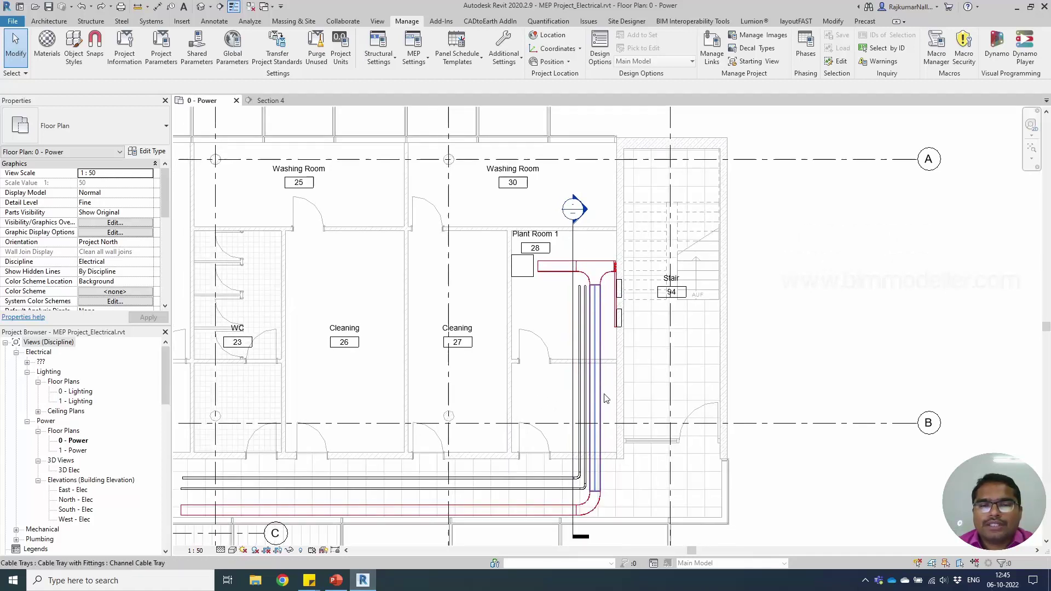
scroll(606, 399, up, 1)
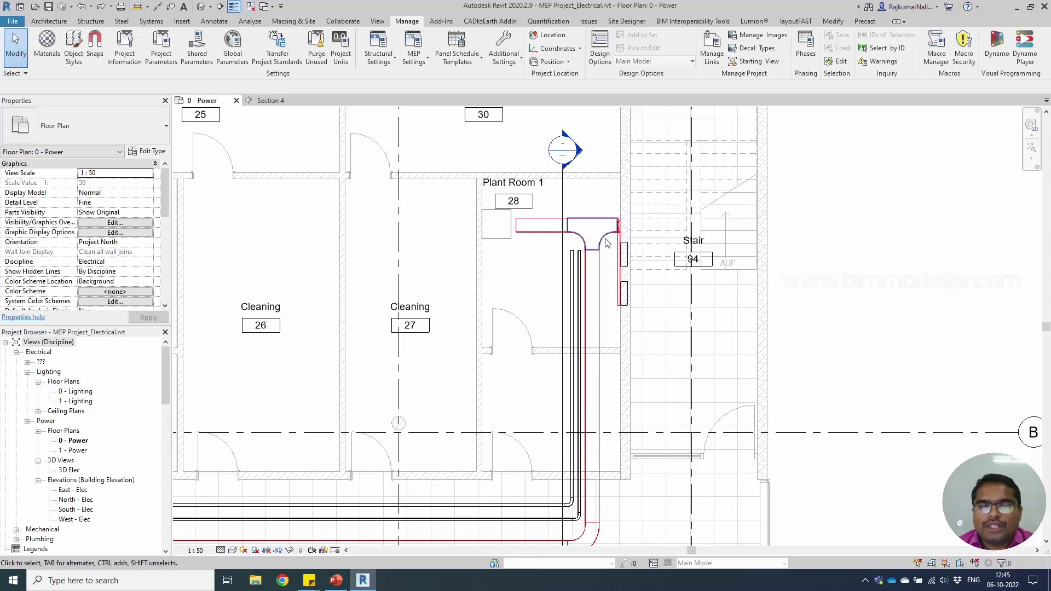
- Open the Section 4 view through the plant room and zoom in on the panels
double_click(575, 162)
scroll(472, 377, up, 3)
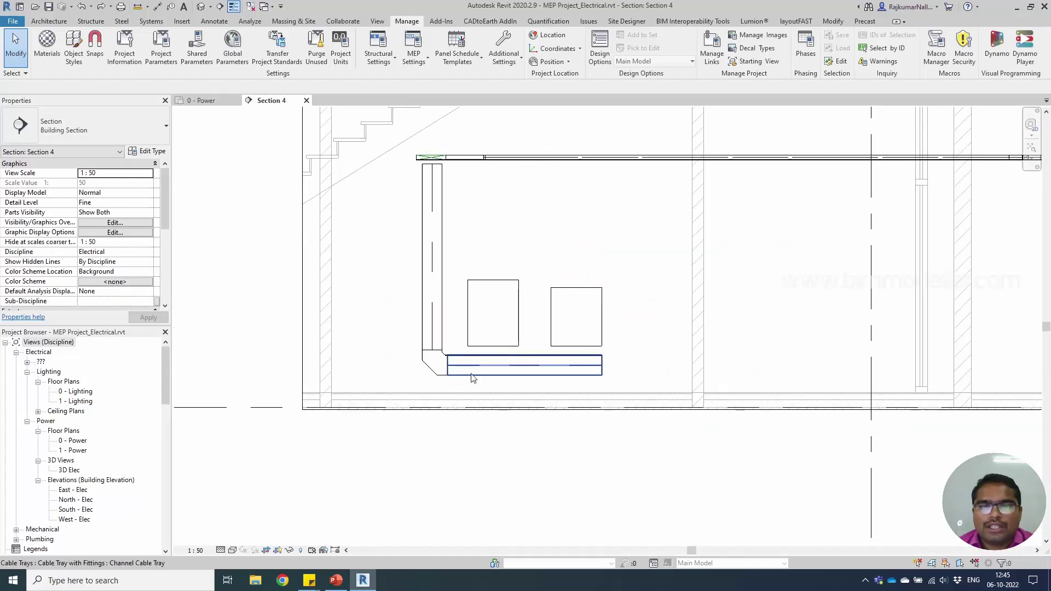
scroll(525, 335, up, 2)
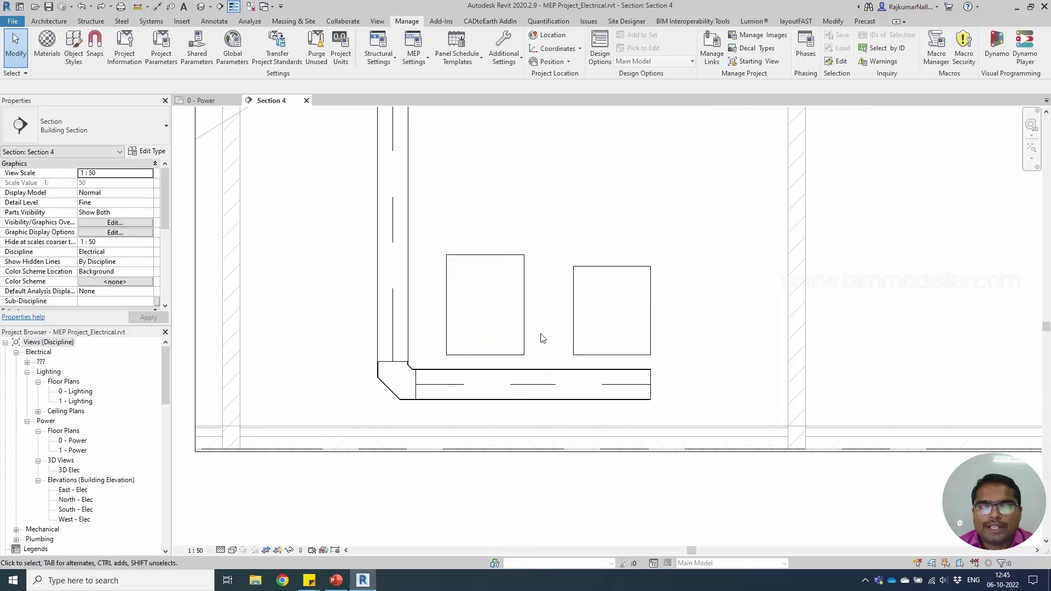
- Select only the left Lighting and Appliance Panelboard
click(520, 348)
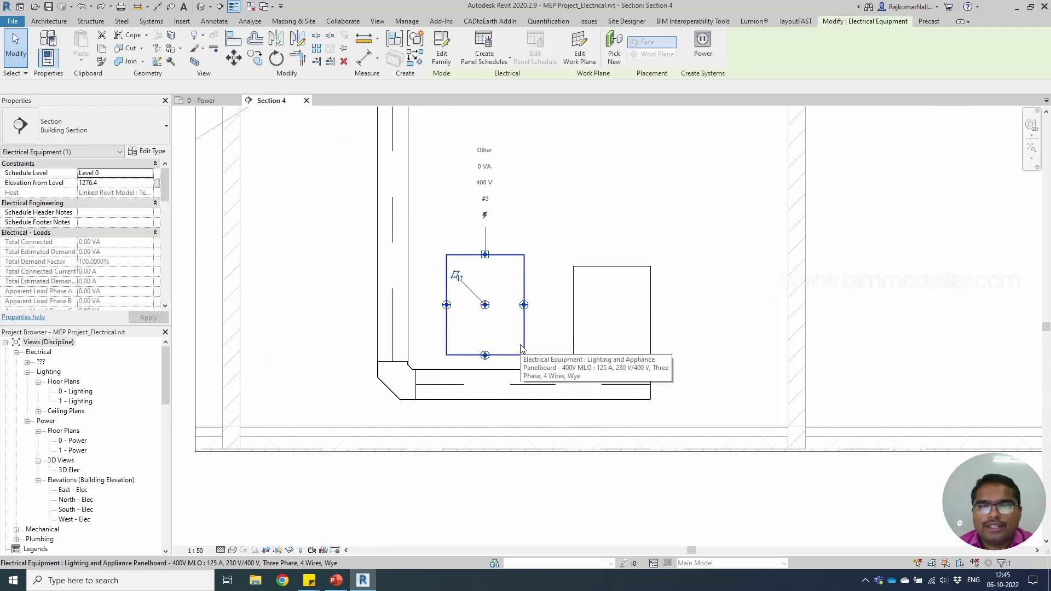
scroll(520, 344, up, 2)
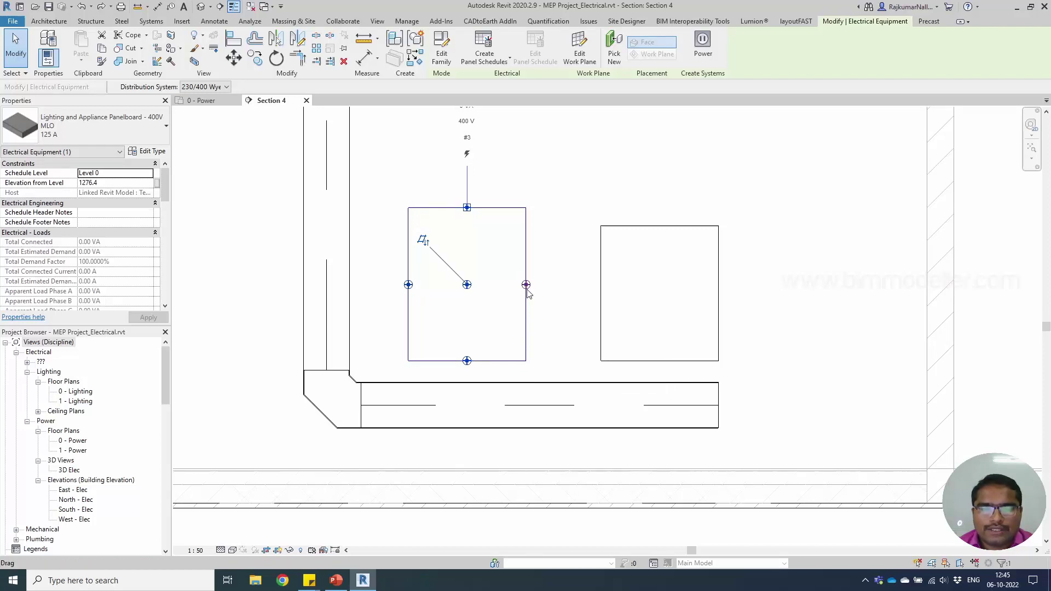
scroll(526, 286, up, 2)
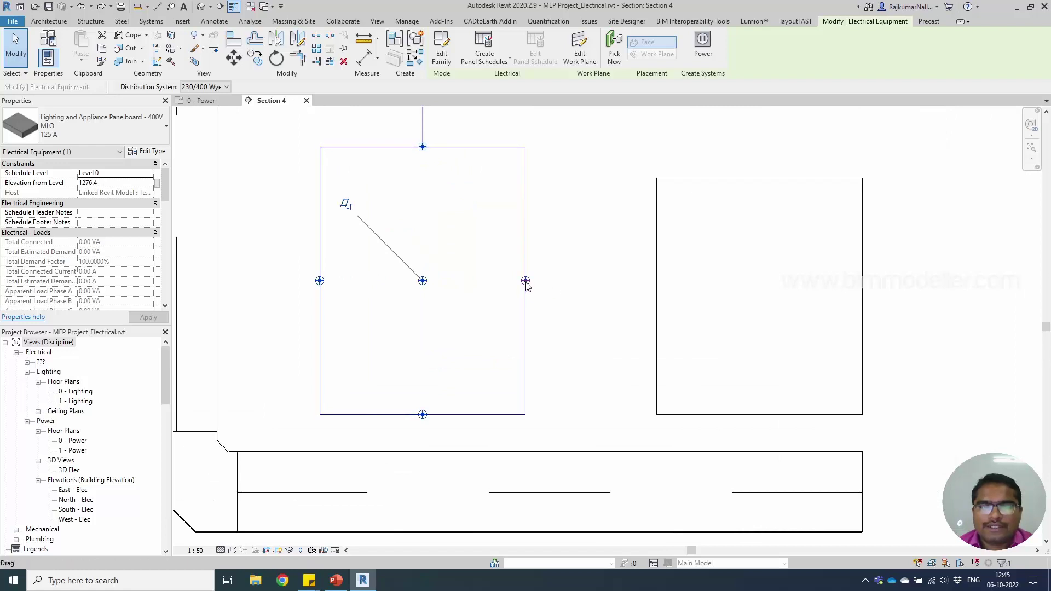
scroll(523, 287, down, 2)
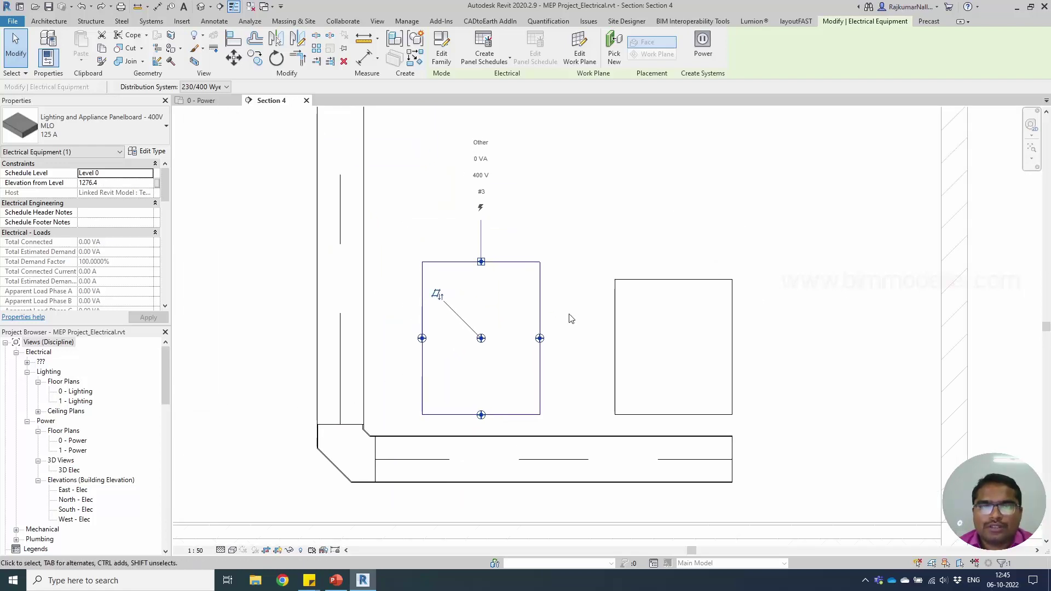
scroll(475, 273, up, 1)
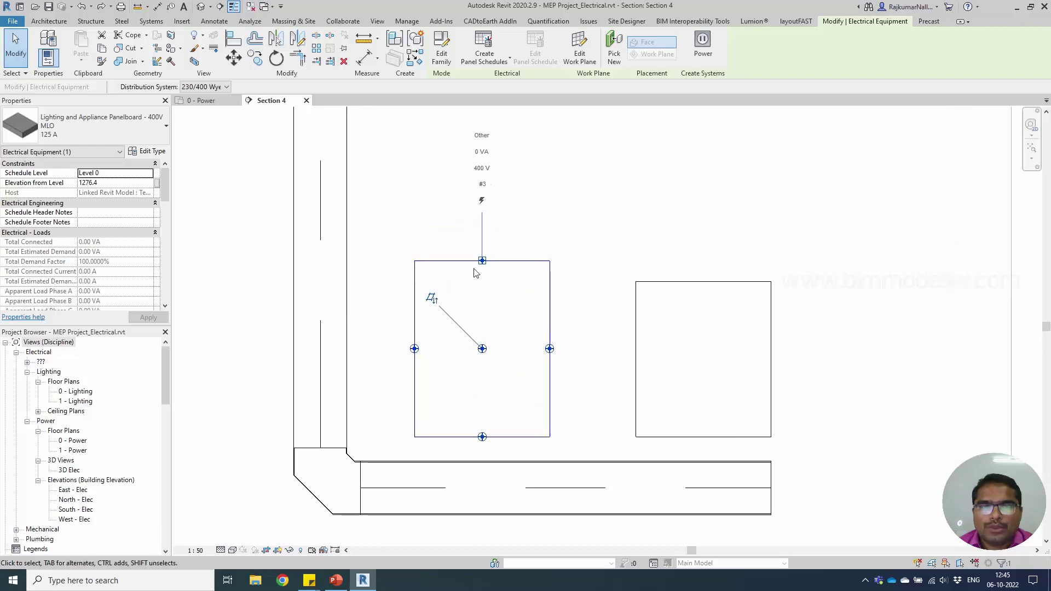
scroll(475, 272, up, 1)
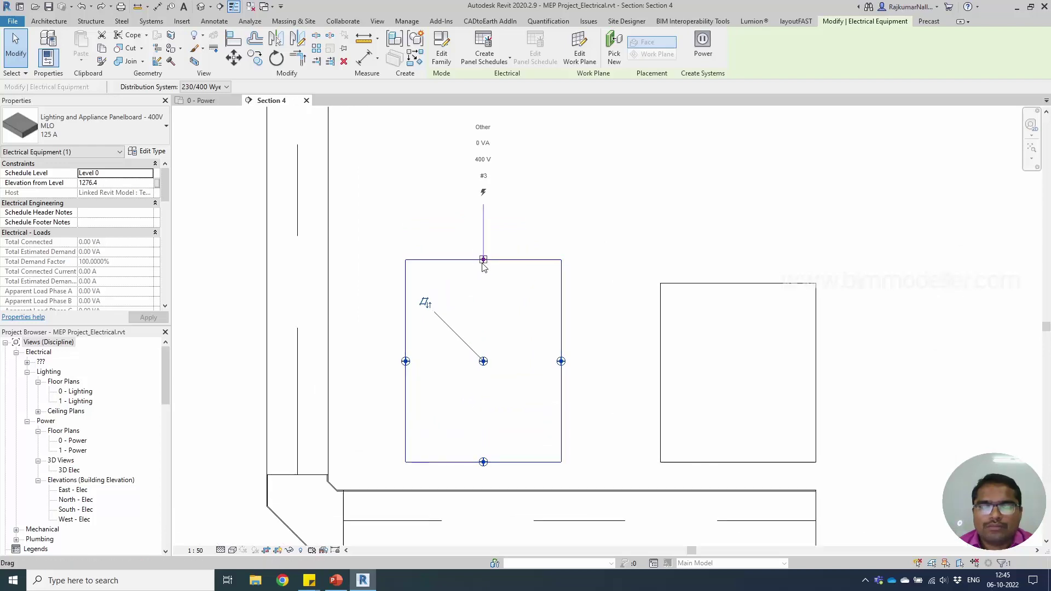
scroll(481, 277, down, 2)
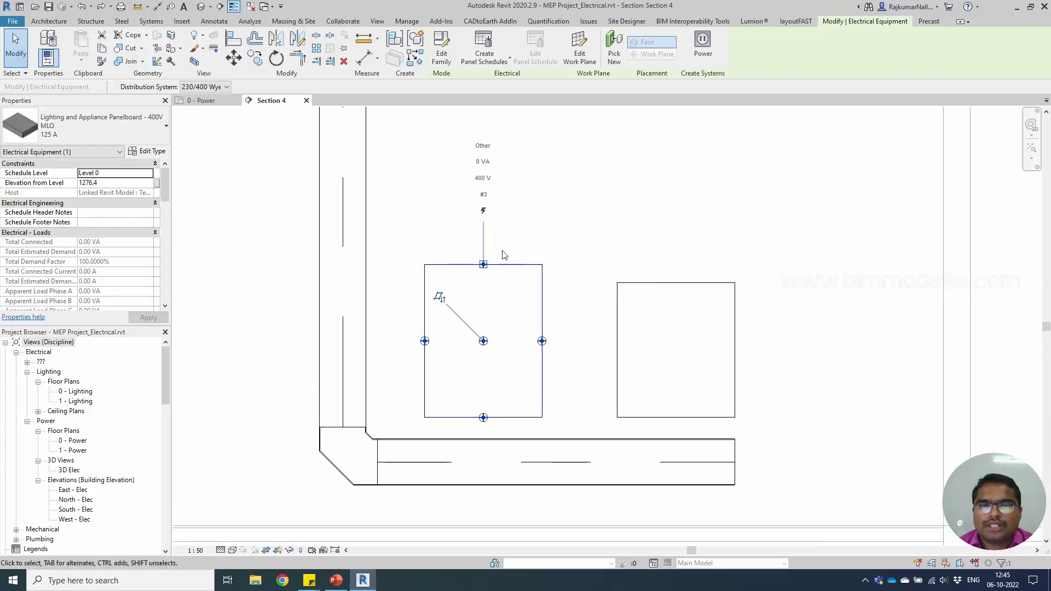
scroll(582, 396, up, 1)
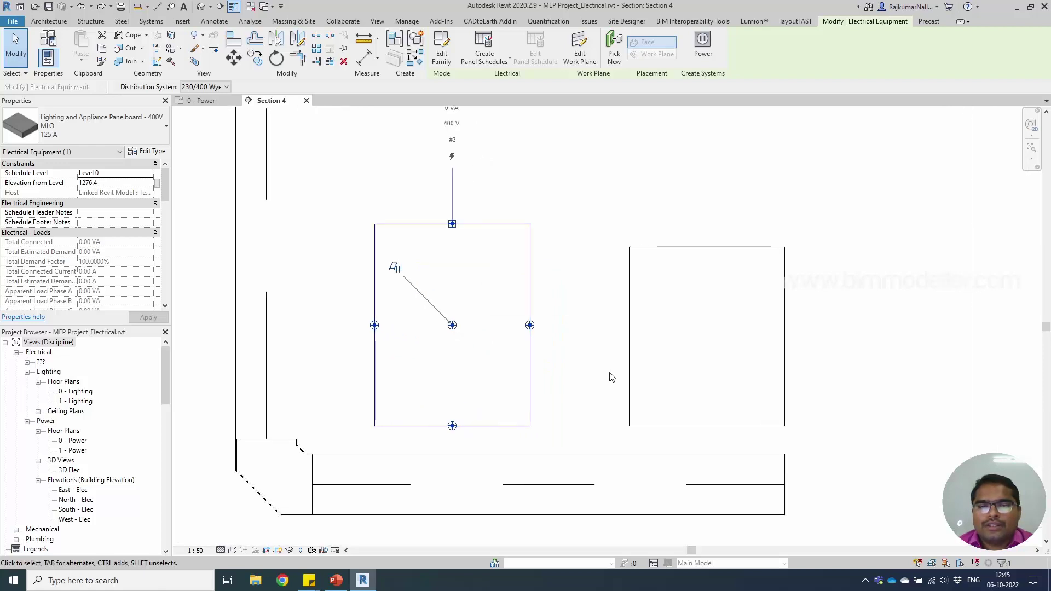
click(628, 368)
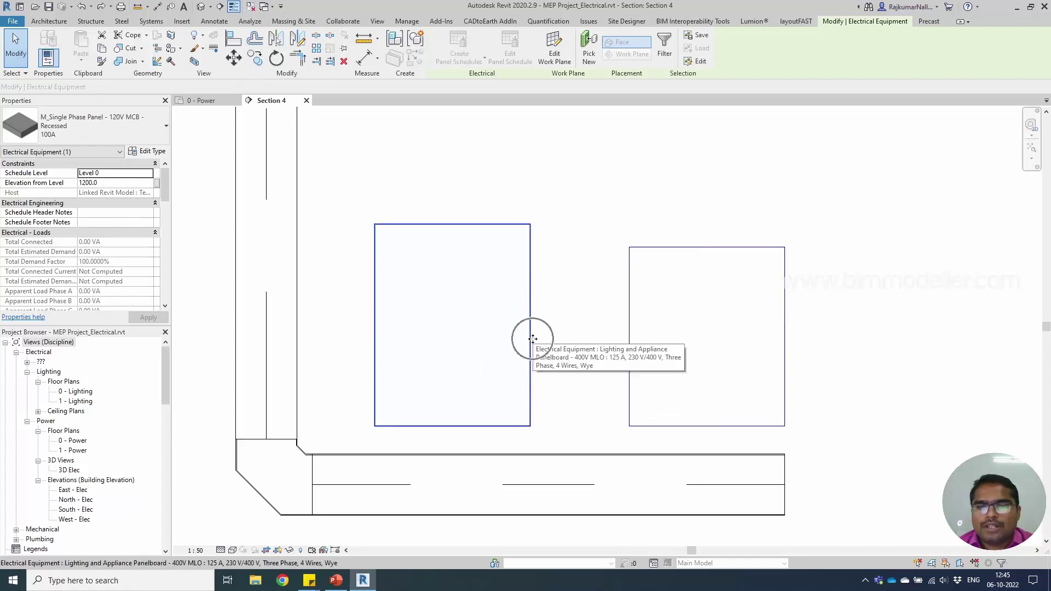
ctrl+click(531, 344)
click(546, 335)
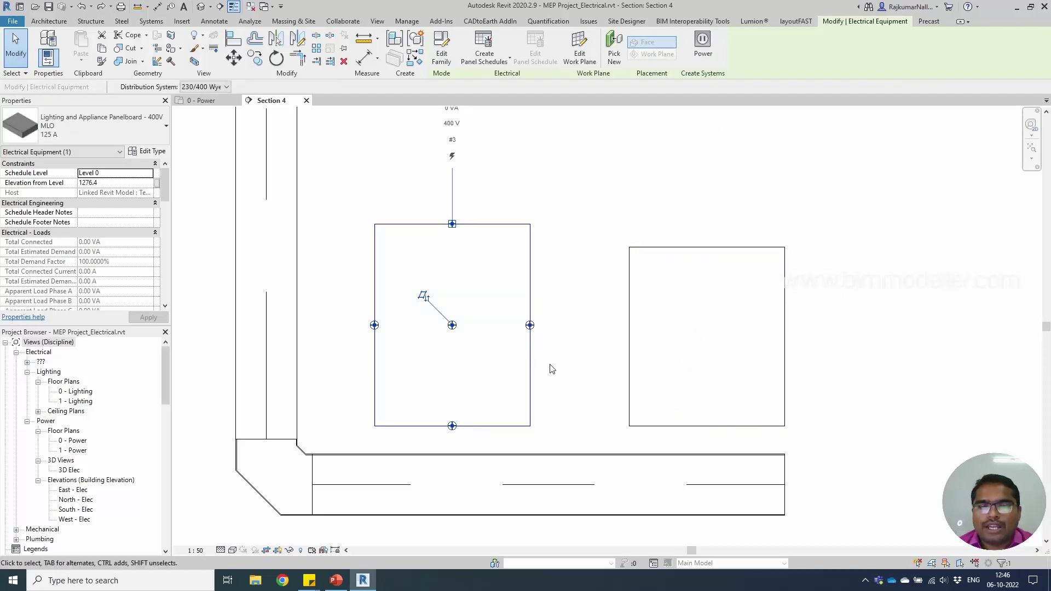
- Place a conduit face connection at mid-height on the left panelboard's side face
right_click(530, 327)
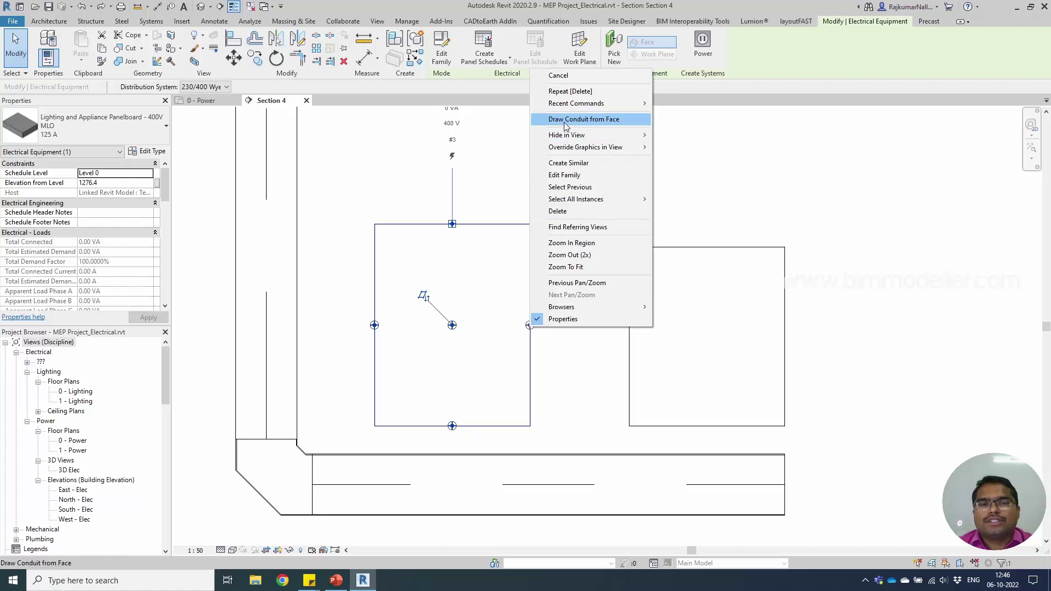
click(565, 122)
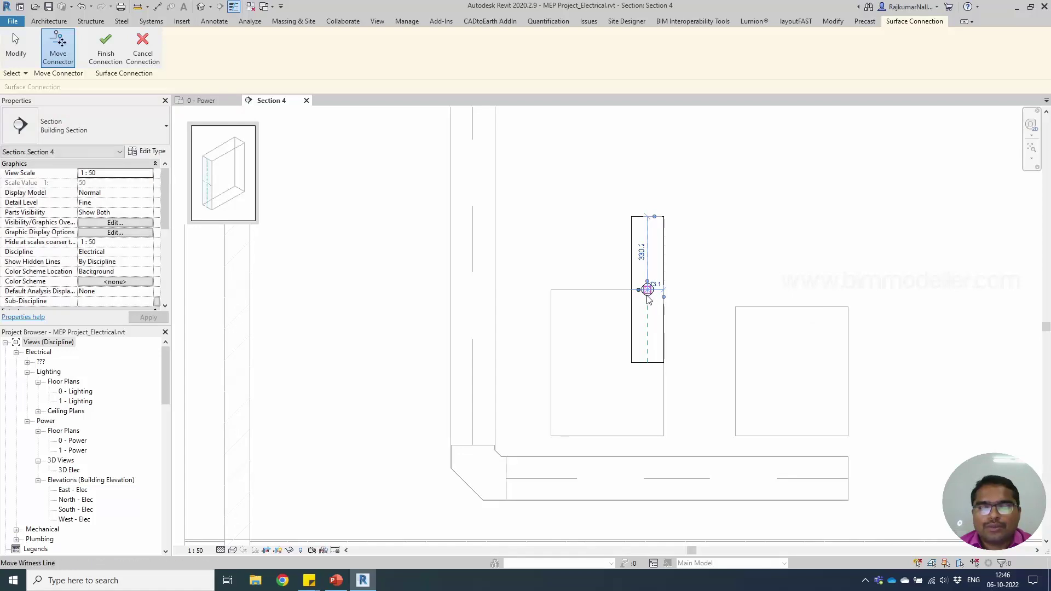
scroll(648, 299, up, 5)
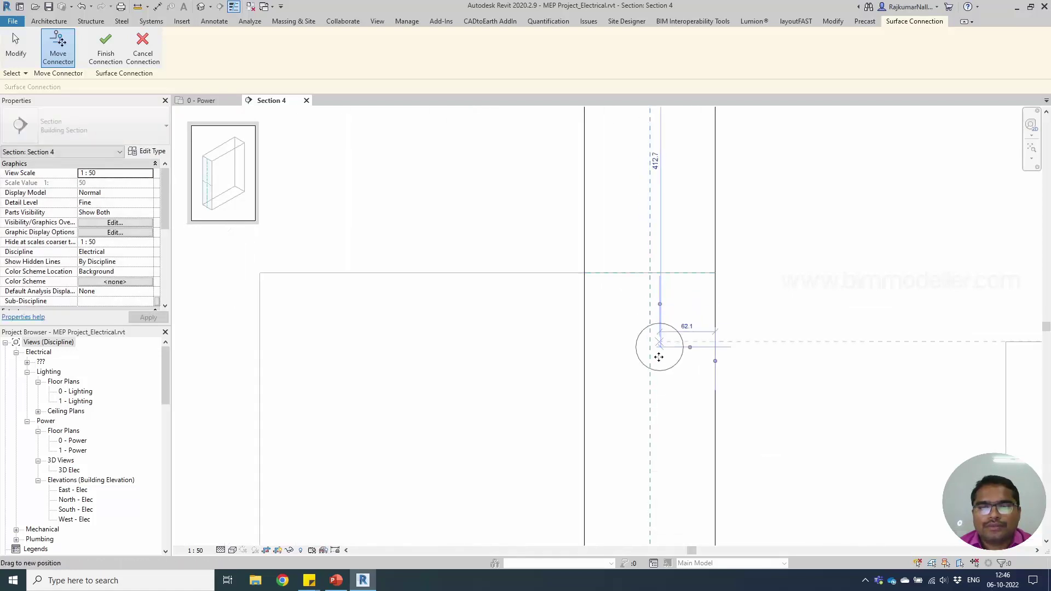
drag(659, 357, 679, 212)
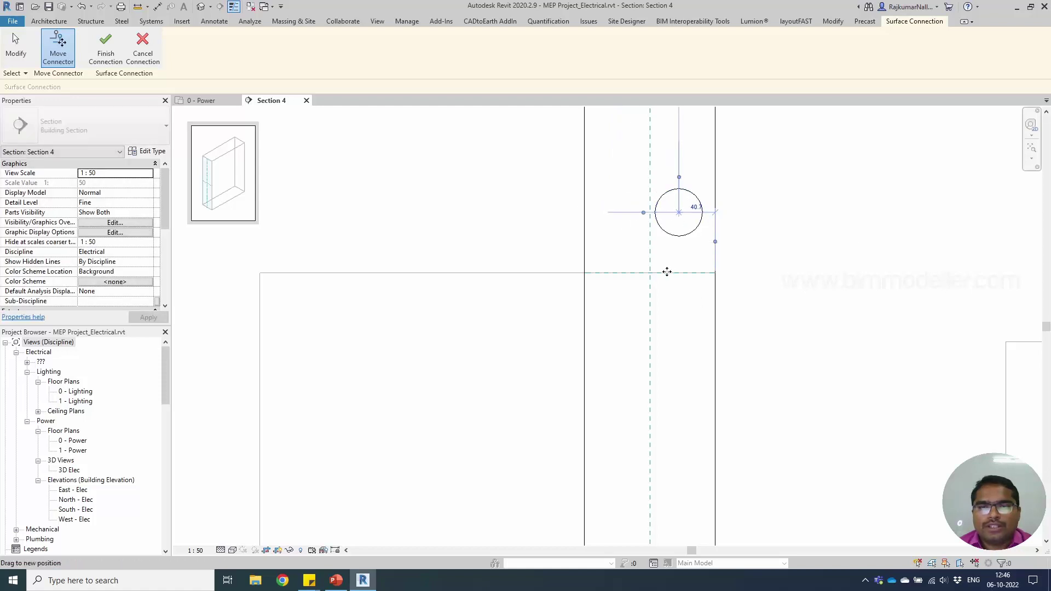
drag(666, 272, 650, 273)
scroll(580, 296, down, 2)
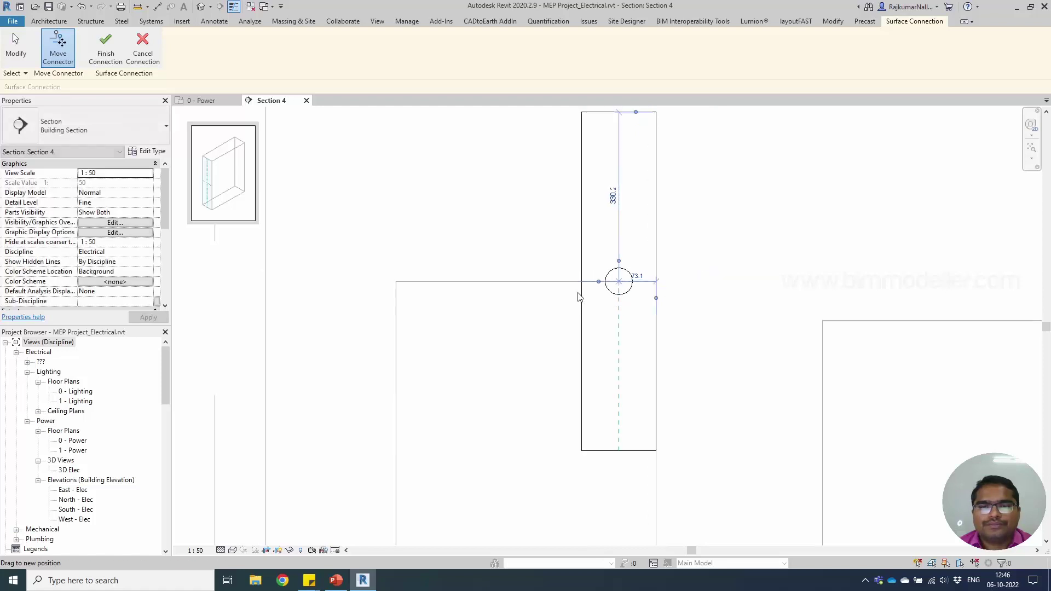
- Finish the panelboard face connection and dismiss the conduit-size error
click(107, 44)
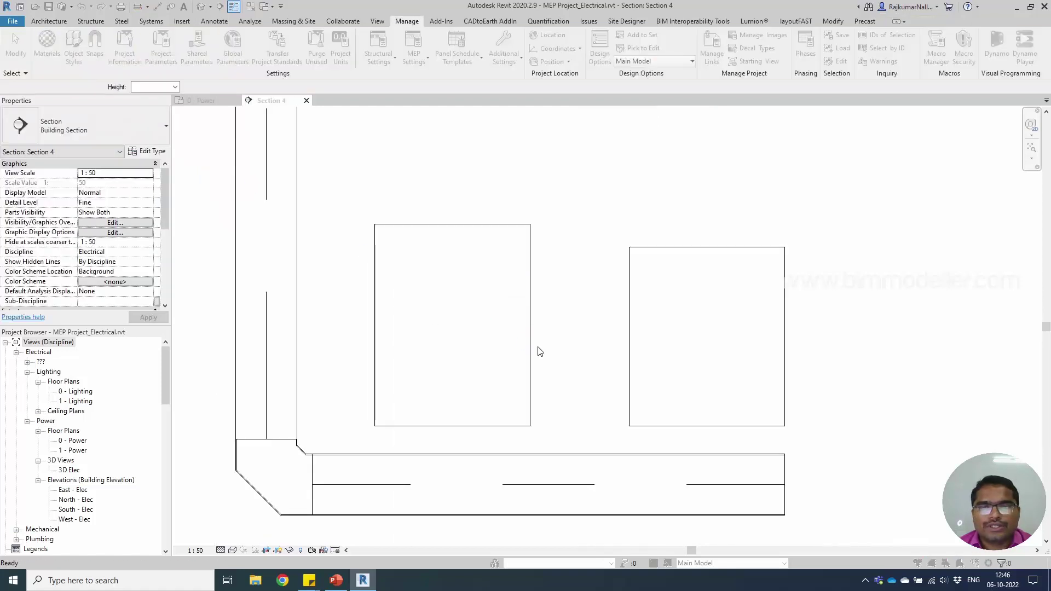
click(592, 308)
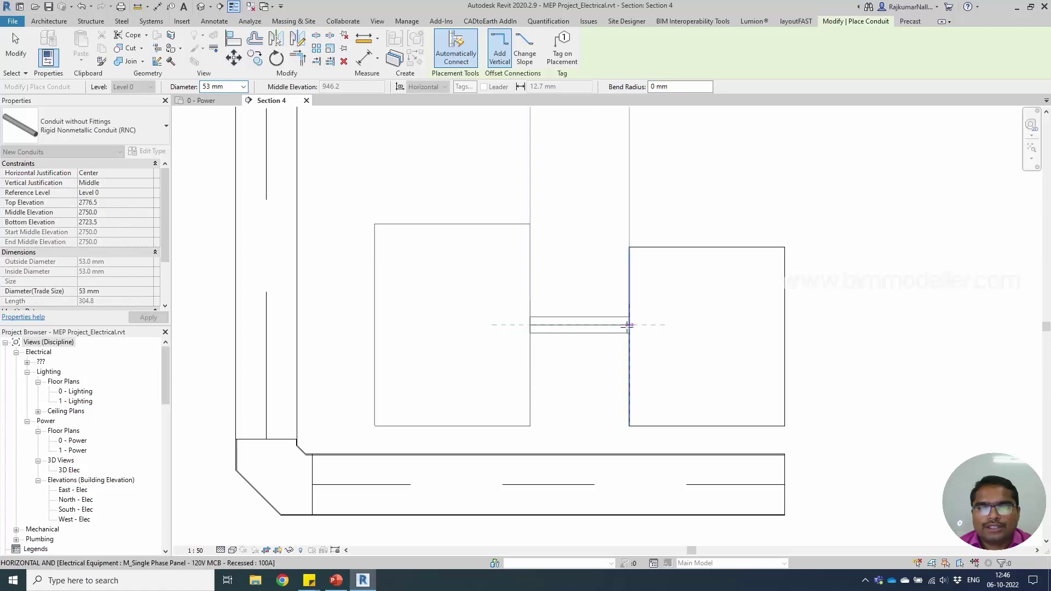
click(628, 325)
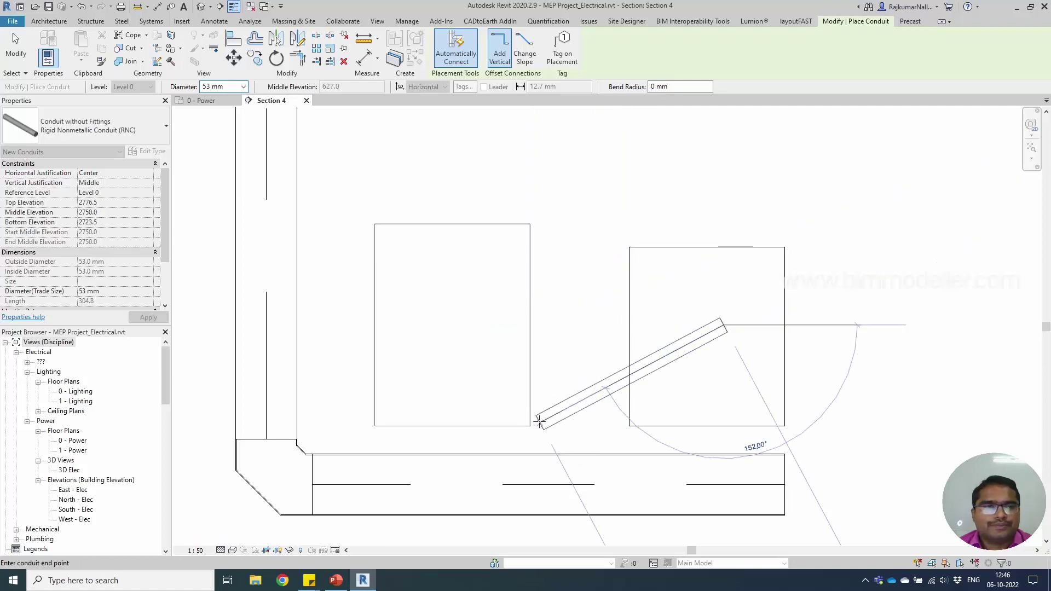
click(243, 90)
click(243, 90)
click(240, 97)
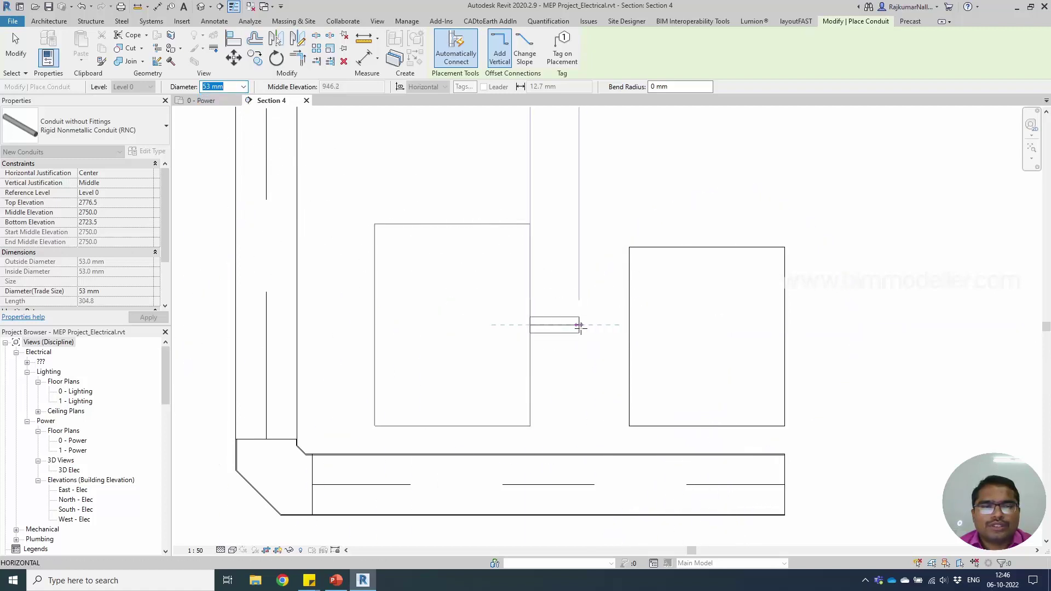
- Draw a 41 mm Conduit with Fittings EMT run to the right panel's face
click(109, 129)
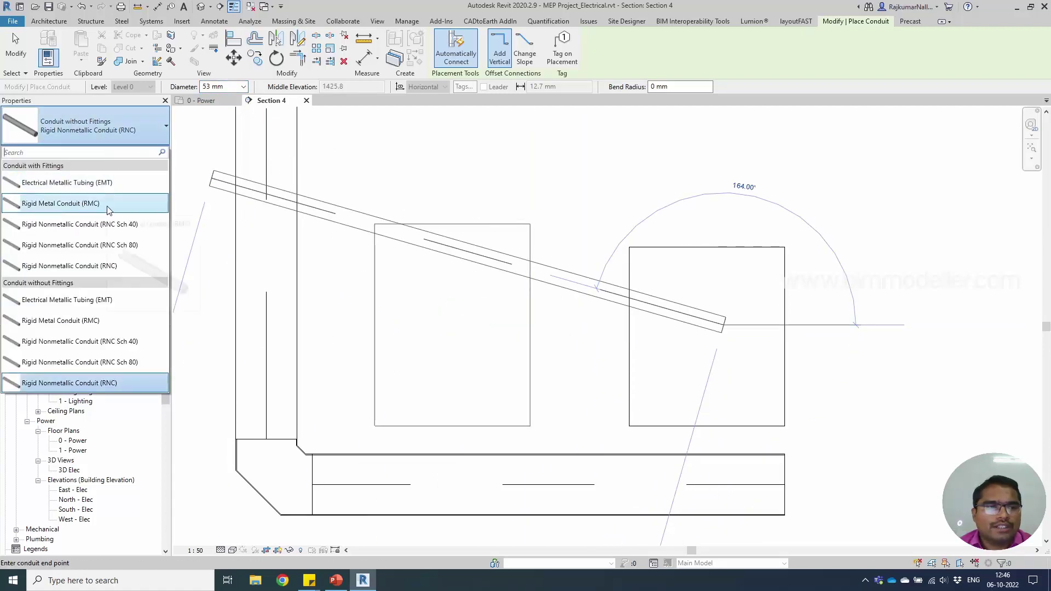
click(67, 182)
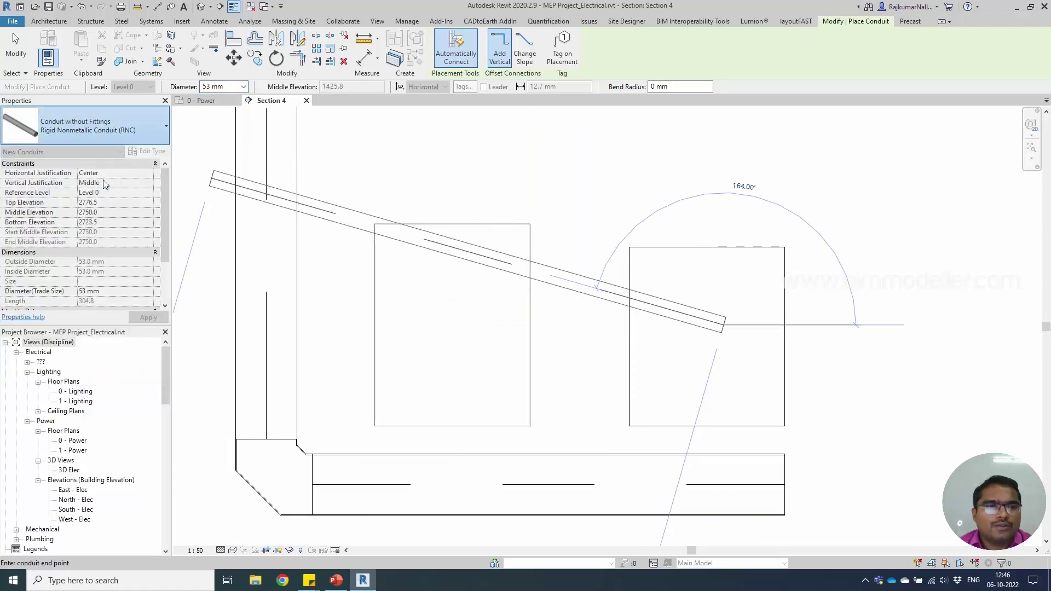
click(243, 86)
click(223, 132)
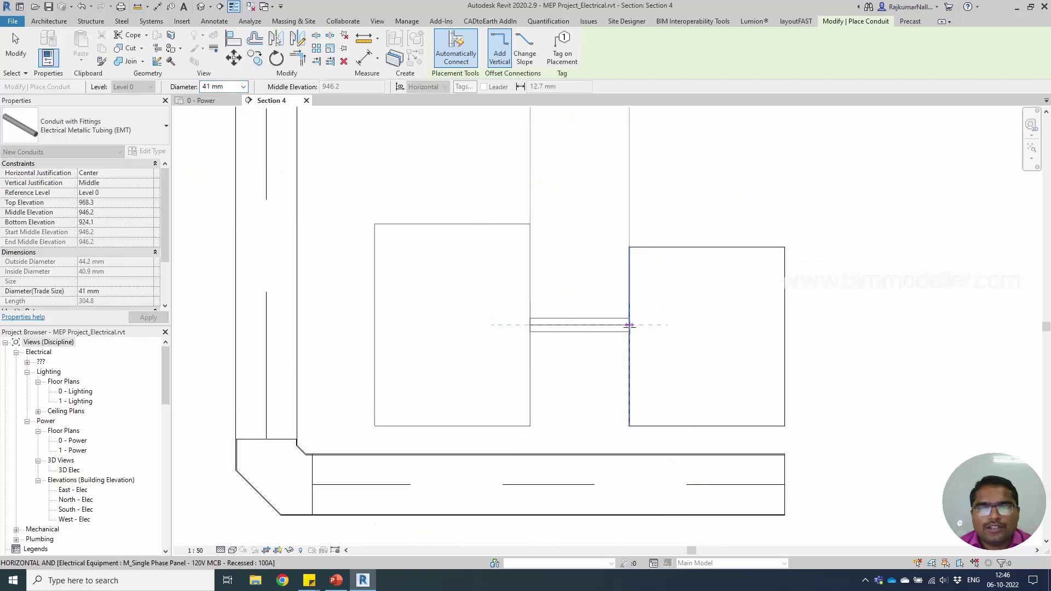
click(629, 325)
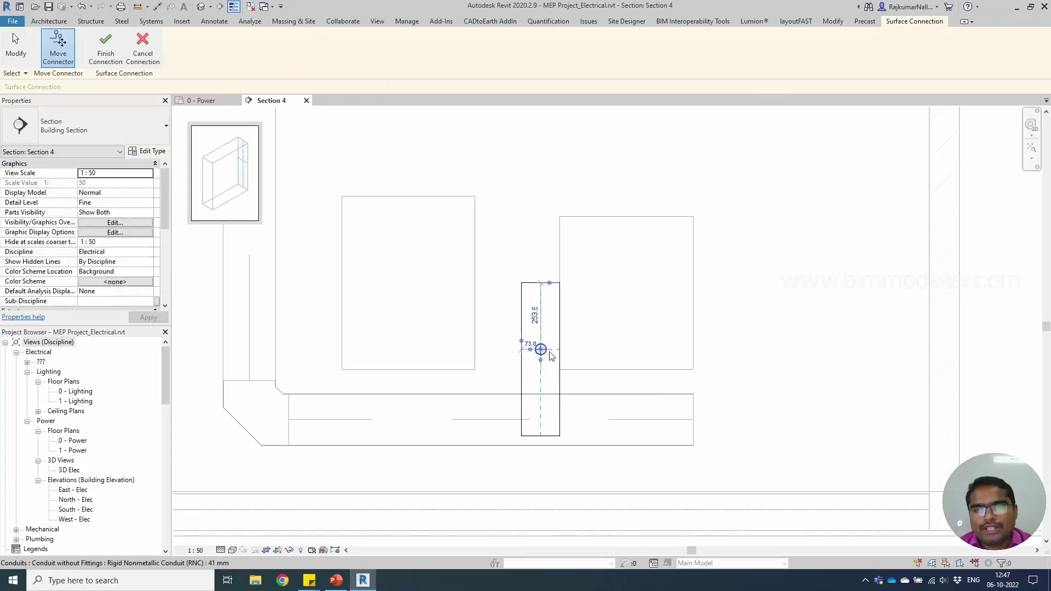
click(129, 61)
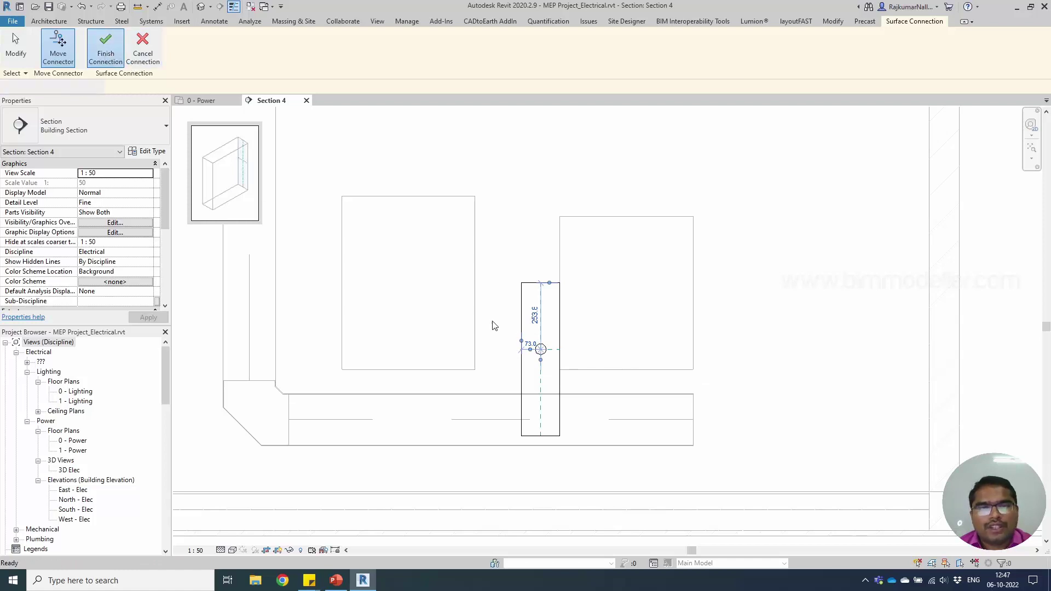
key(Escape)
key(Escape)
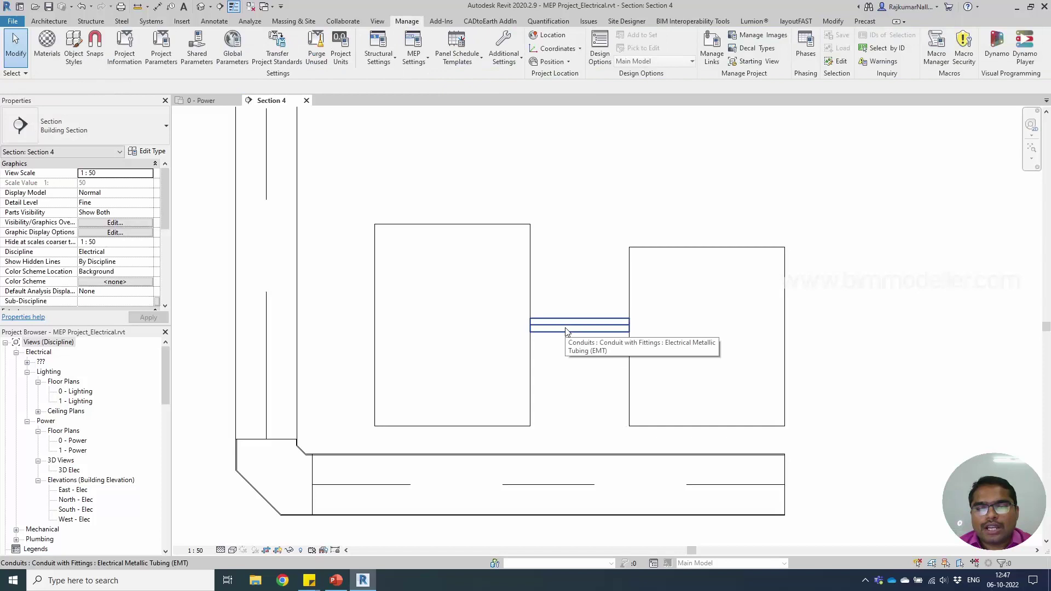
key(Tab)
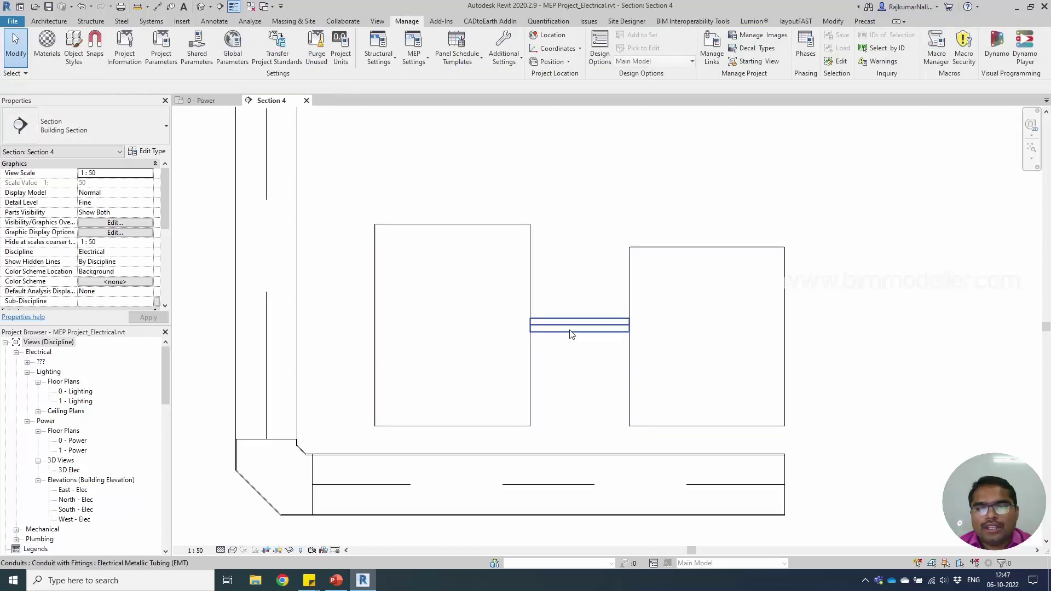
key(Tab)
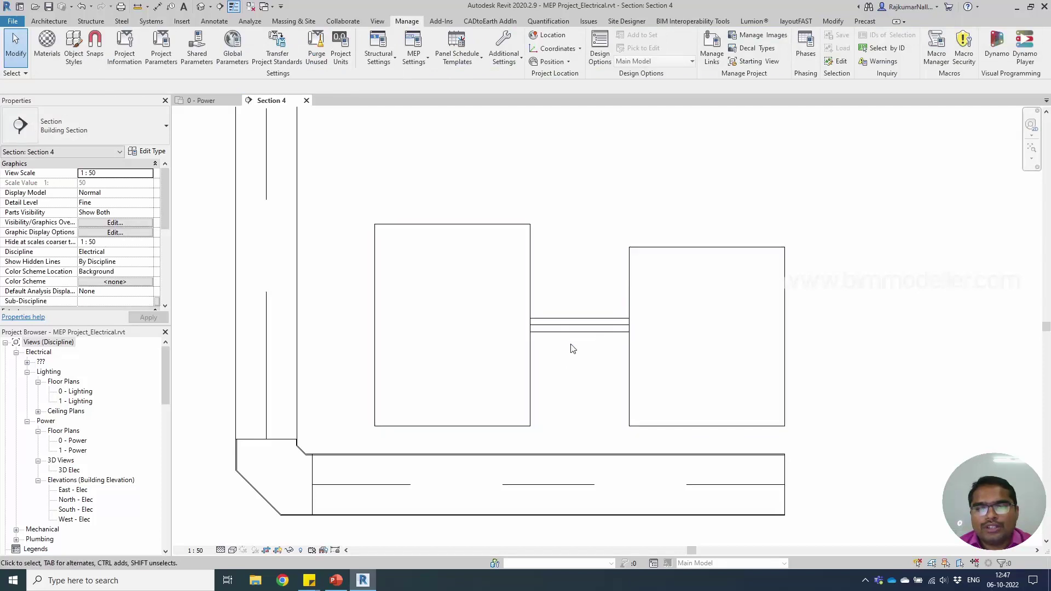
key(Tab)
click(572, 339)
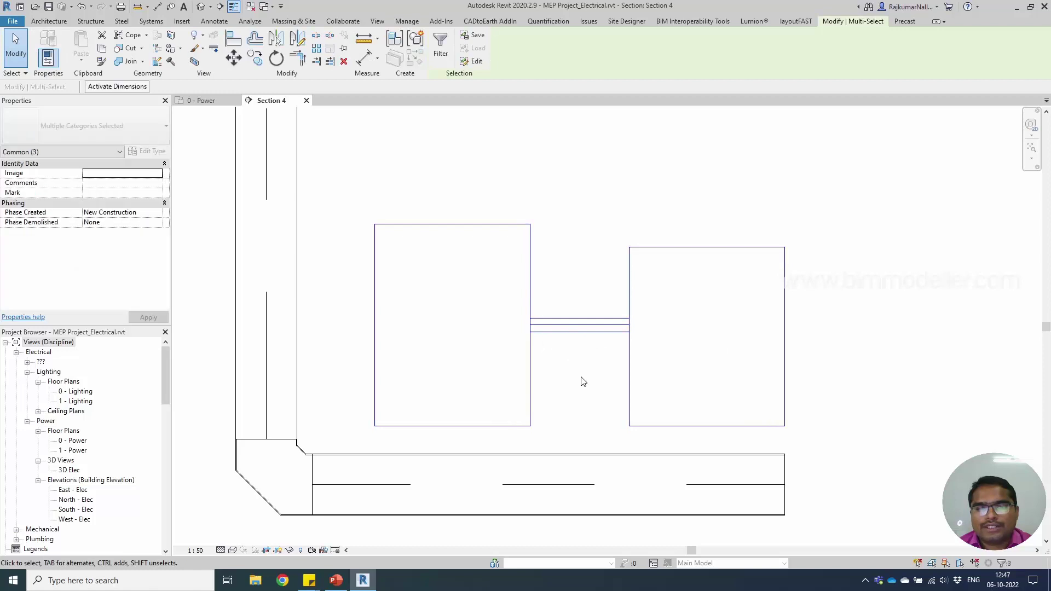
key(Escape)
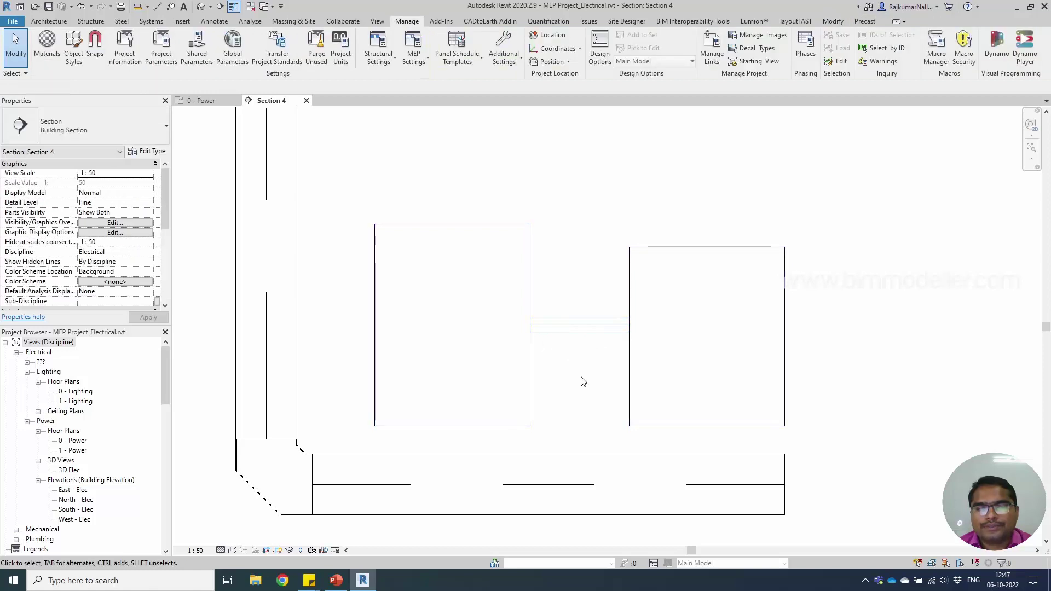
click(547, 332)
key(Escape)
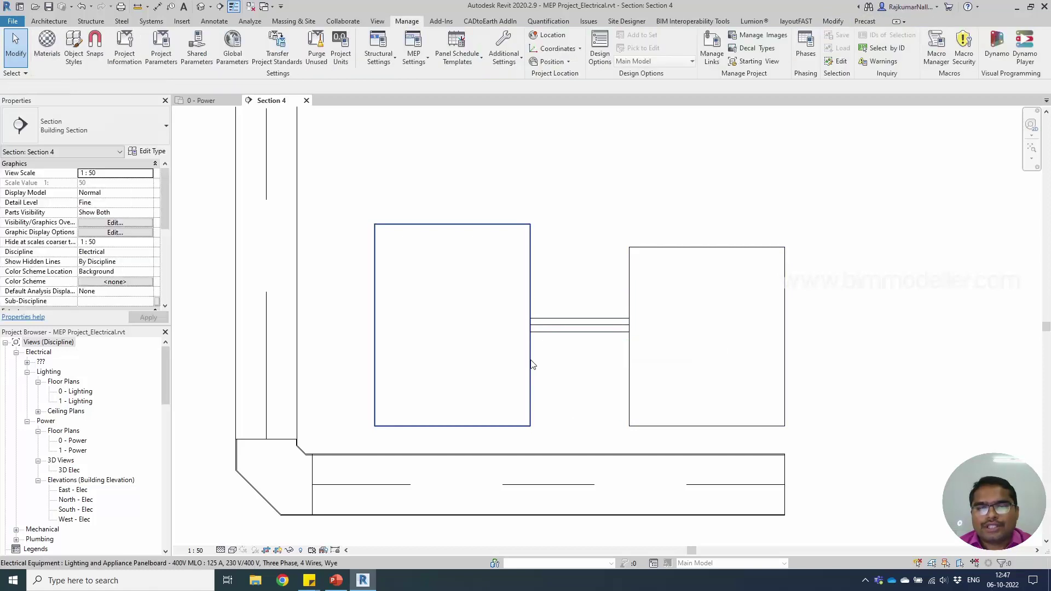
click(530, 358)
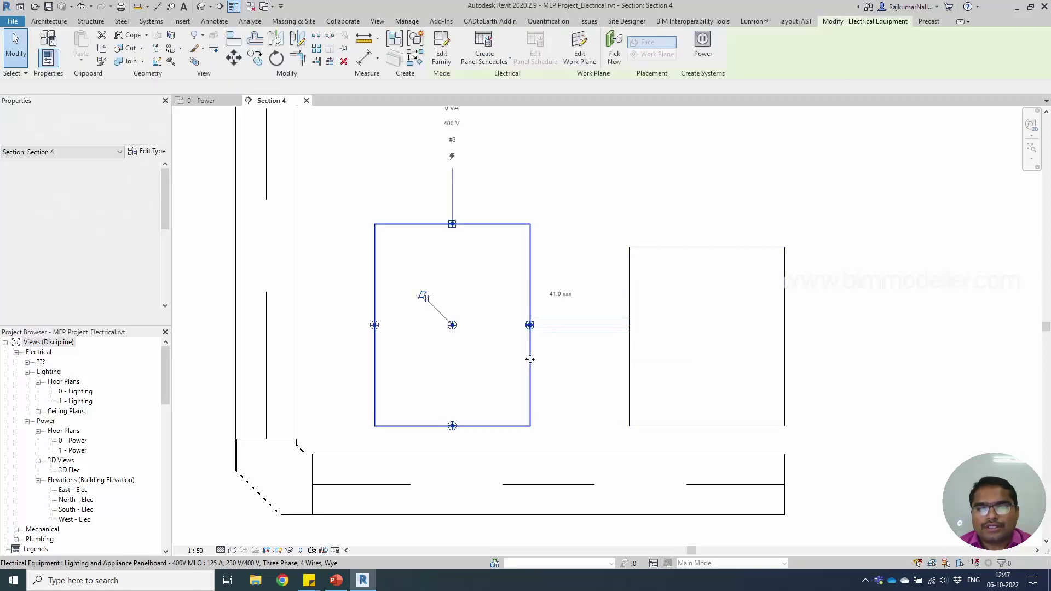
- Start a face conduit connection on the right single-phase panel
click(633, 361)
scroll(630, 327, up, 5)
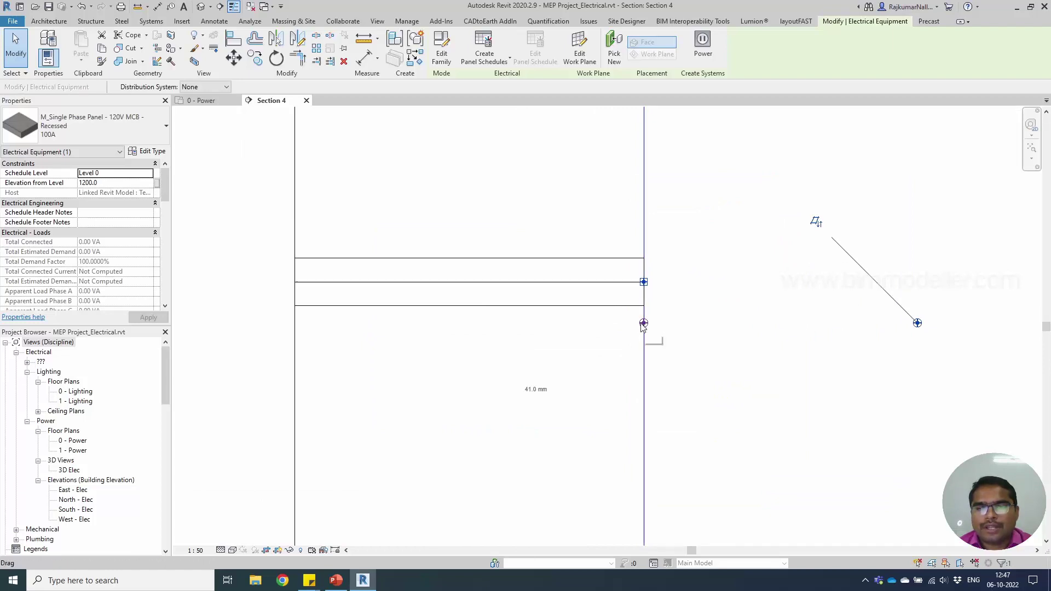
scroll(529, 340, down, 2)
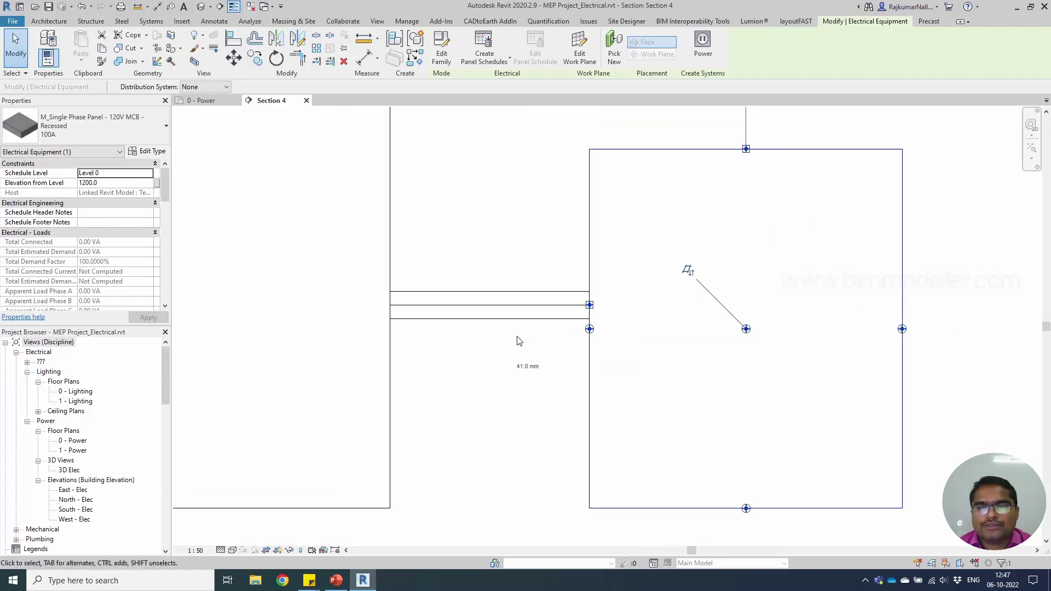
right_click(589, 331)
click(645, 122)
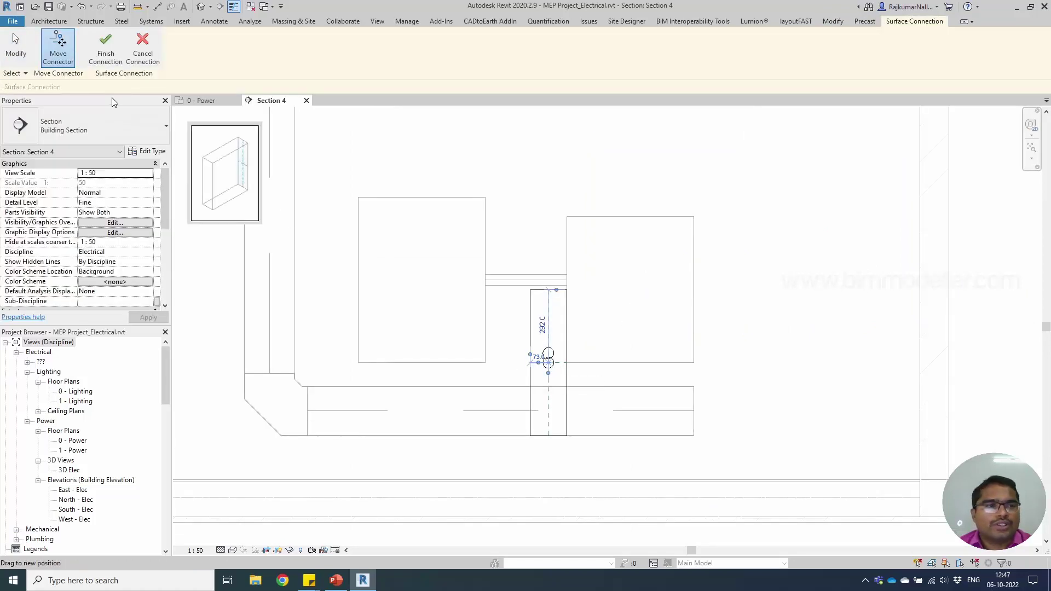
click(107, 62)
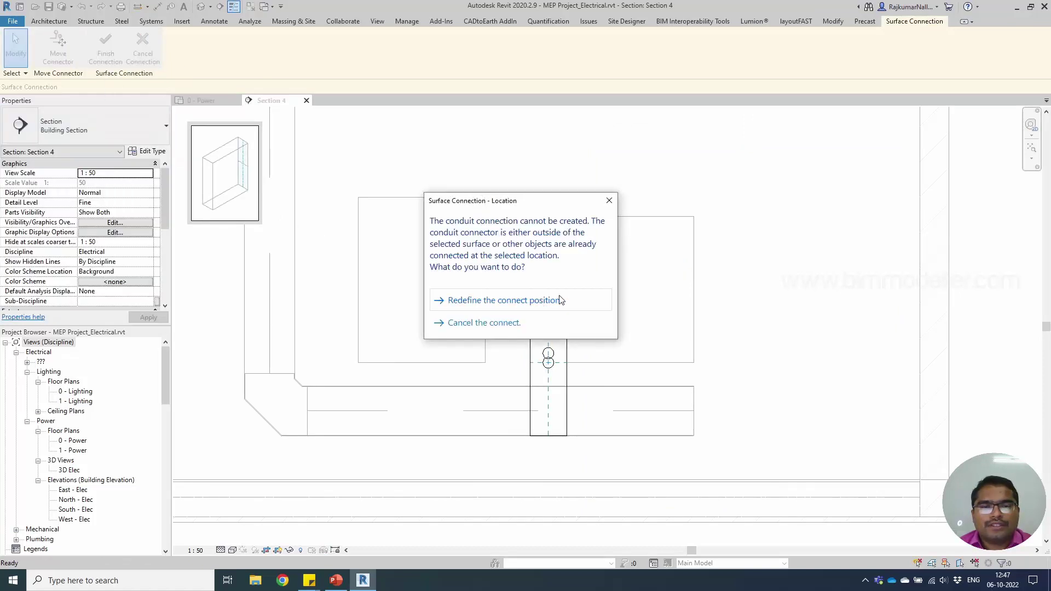
click(561, 300)
- Connect a second 41 mm EMT conduit to the panelboard, just below the first
scroll(558, 364, up, 5)
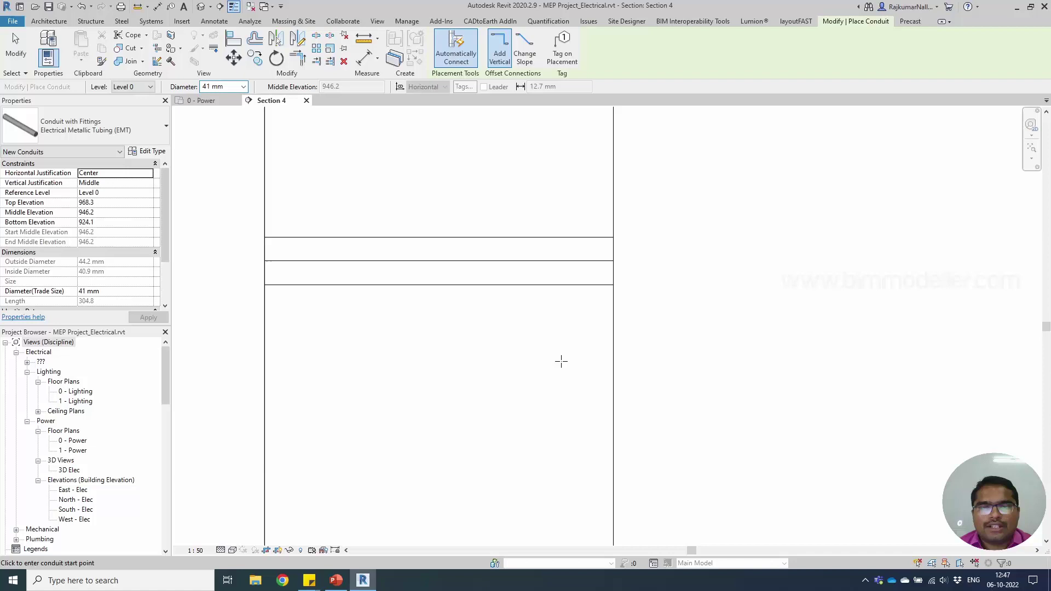
scroll(561, 361, down, 2)
scroll(597, 360, down, 2)
click(544, 377)
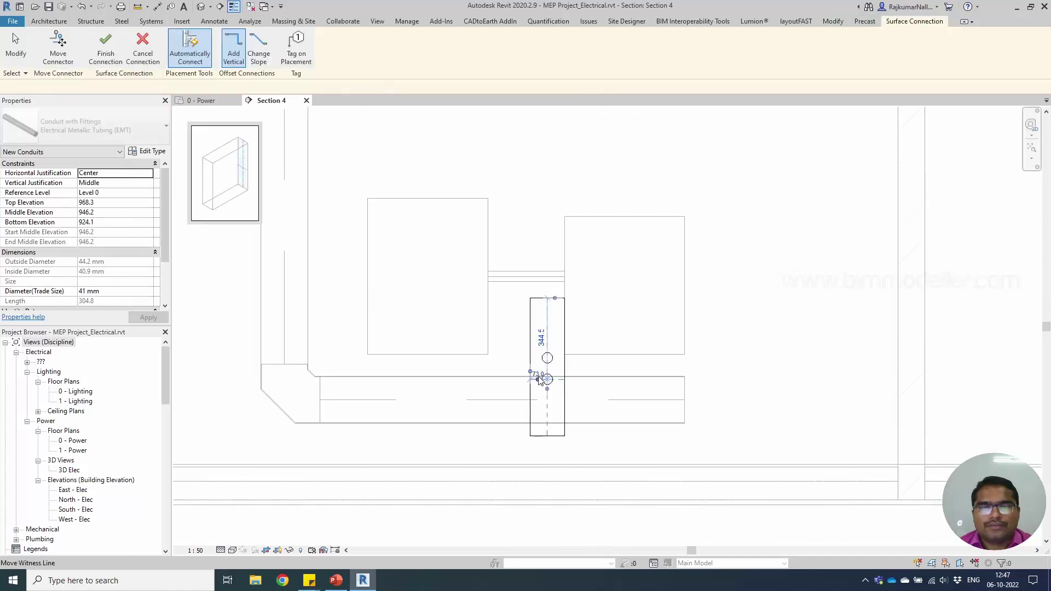
click(105, 55)
scroll(558, 383, up, 5)
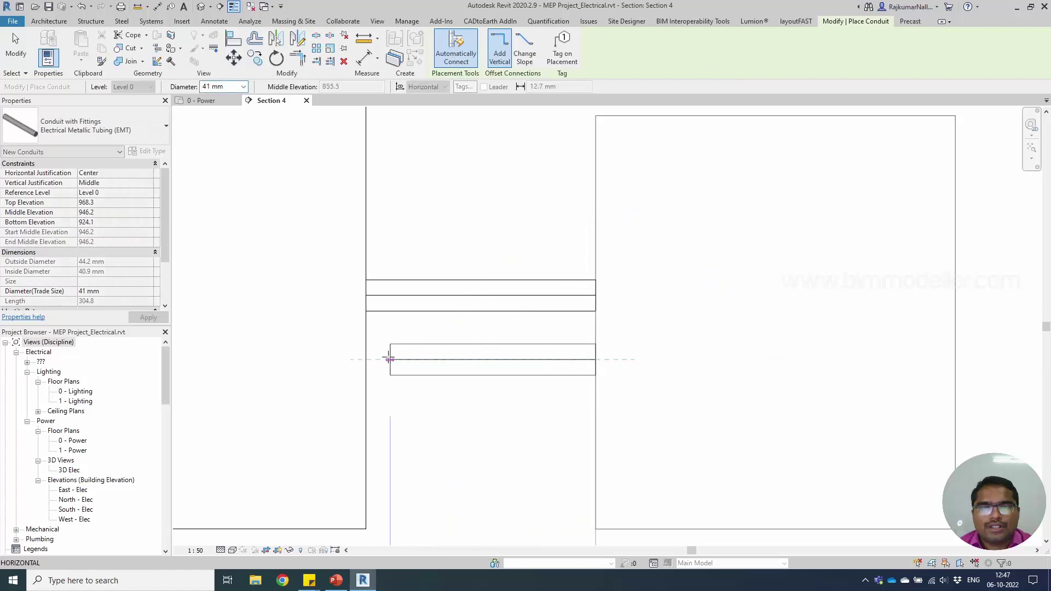
click(368, 357)
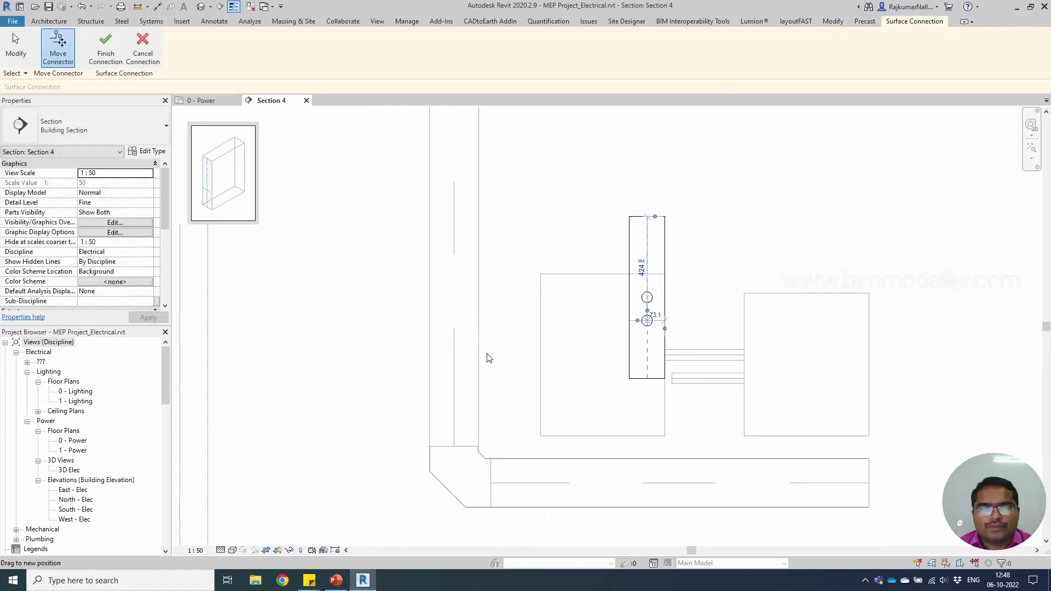
click(105, 54)
scroll(480, 350, up, 5)
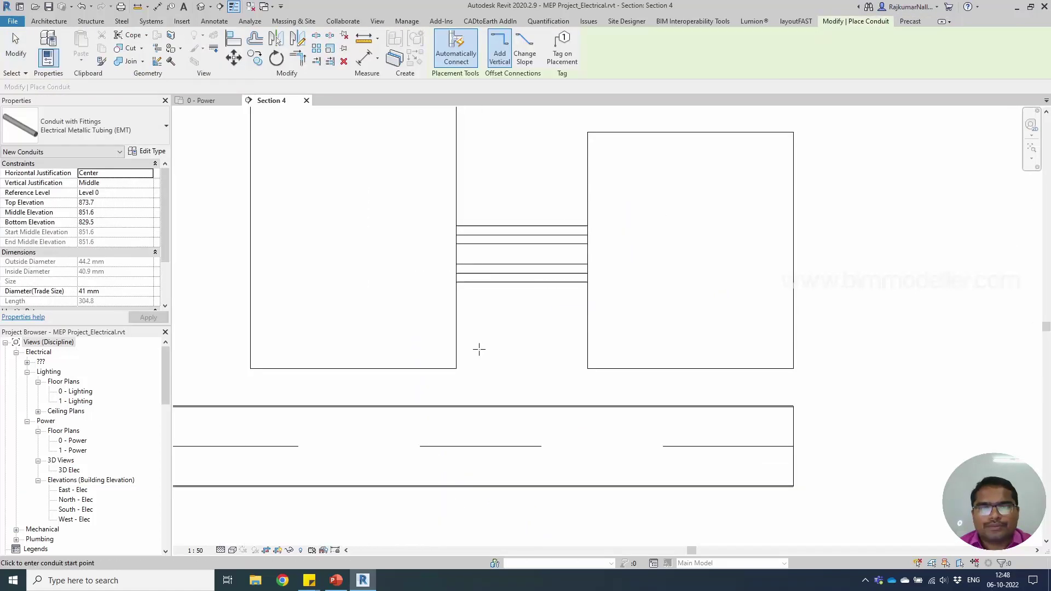
key(Escape)
key(Escape)
scroll(493, 376, down, 4)
middle_drag(463, 447, 471, 469)
- Start a face conduit connection on the left panelboard's left side
scroll(474, 468, down, 2)
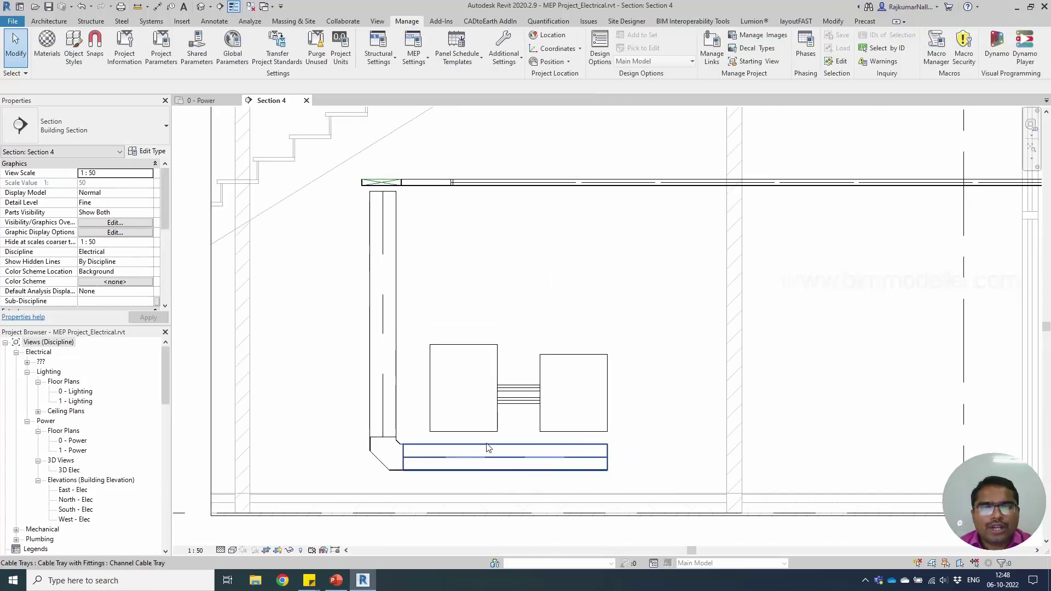
click(428, 393)
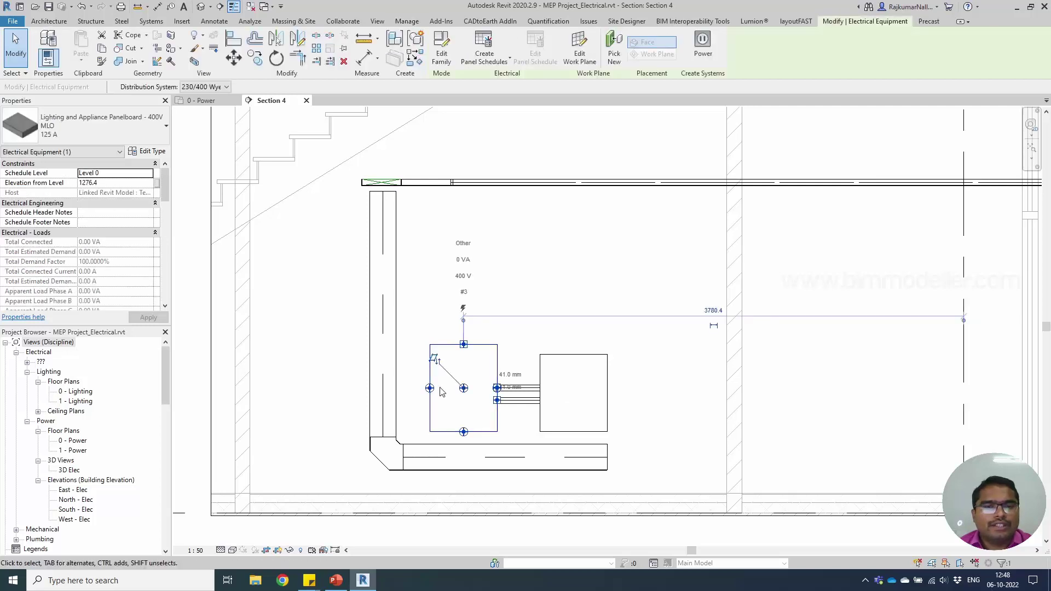
right_click(430, 390)
mouse_move(476, 203)
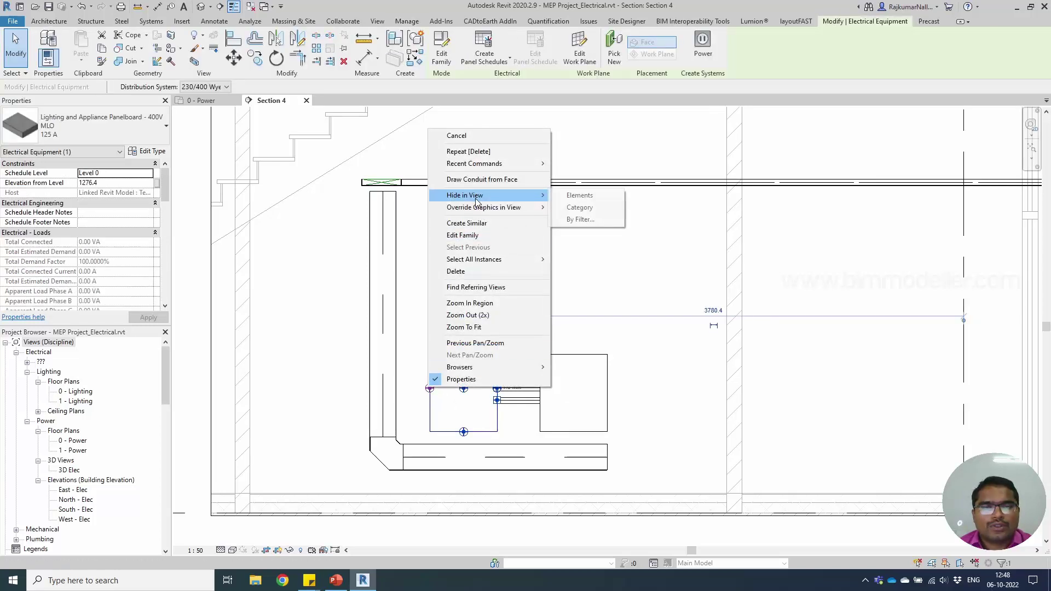
click(481, 179)
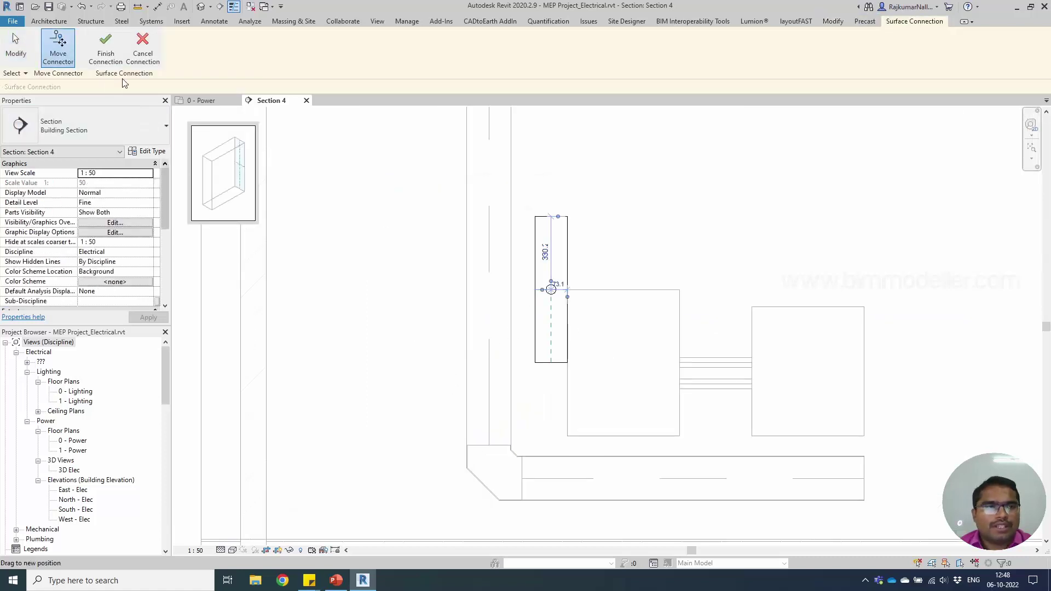
click(106, 48)
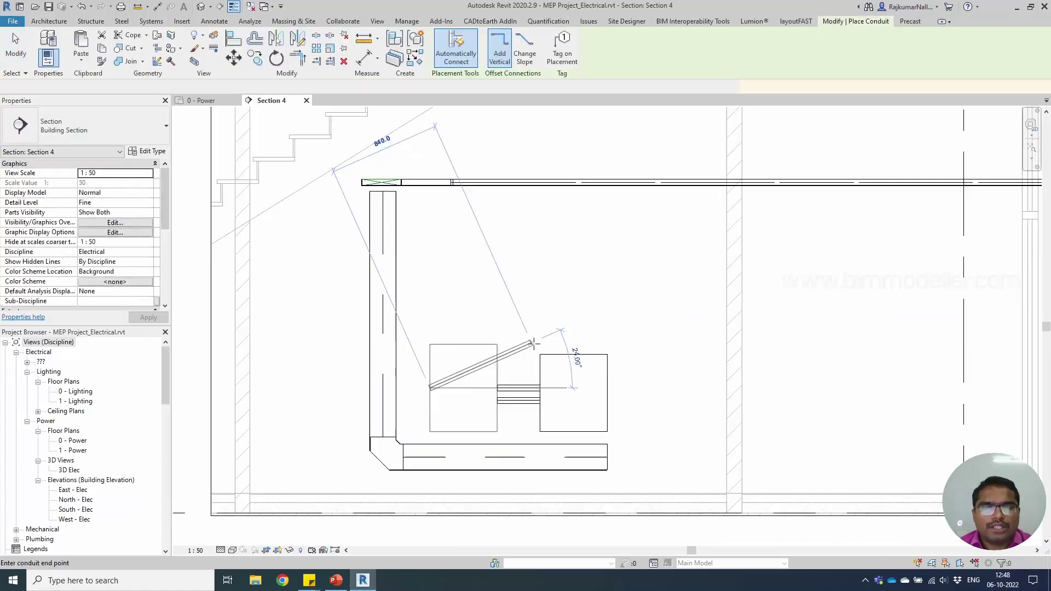
- Run the EMT conduit left from the panelboard, then upward through an elbow
click(418, 387)
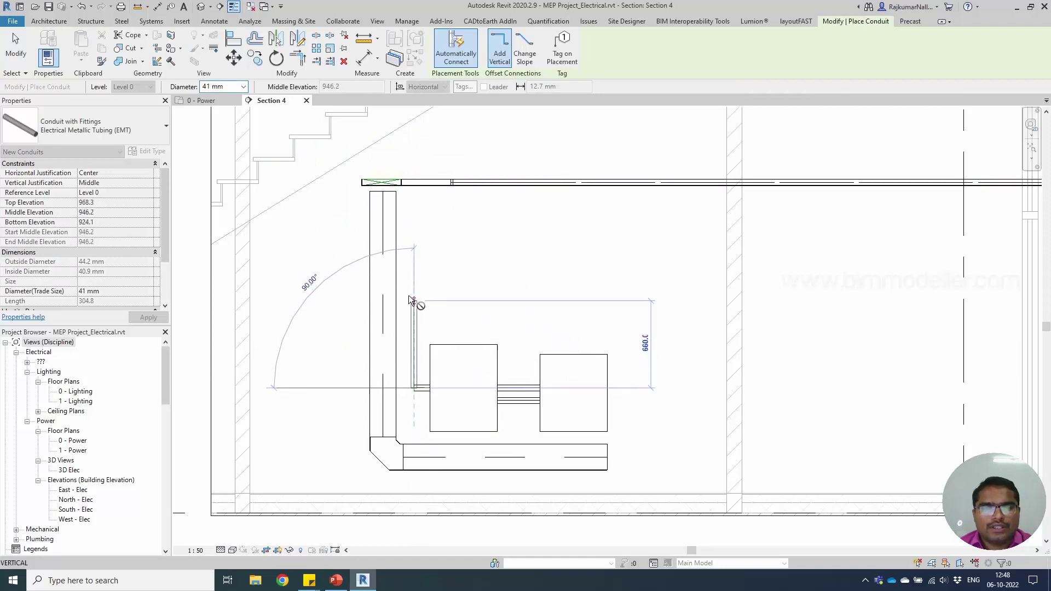
middle_drag(418, 301, 443, 314)
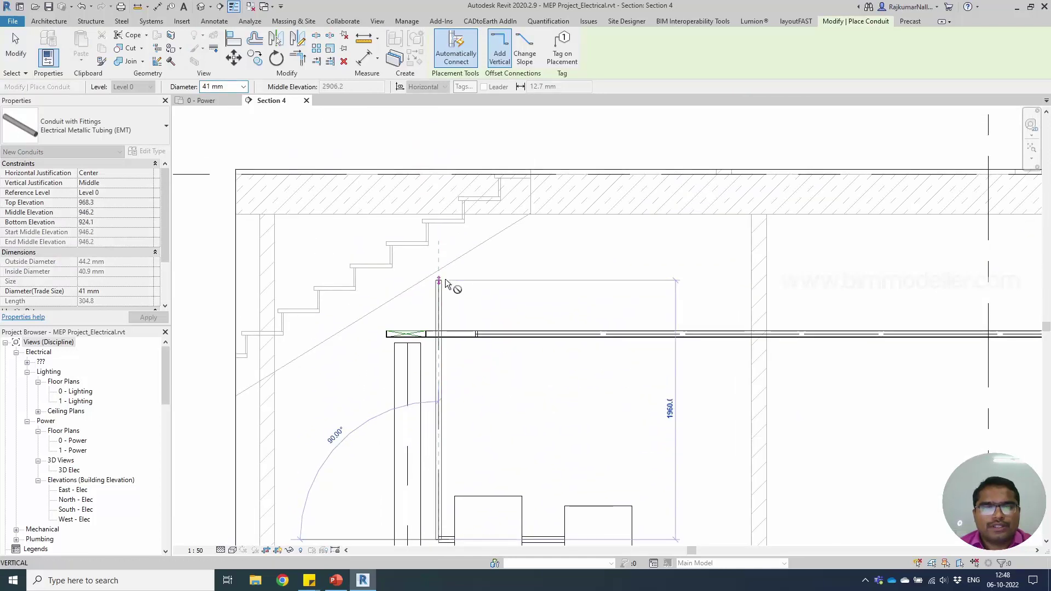
middle_drag(445, 323, 503, 266)
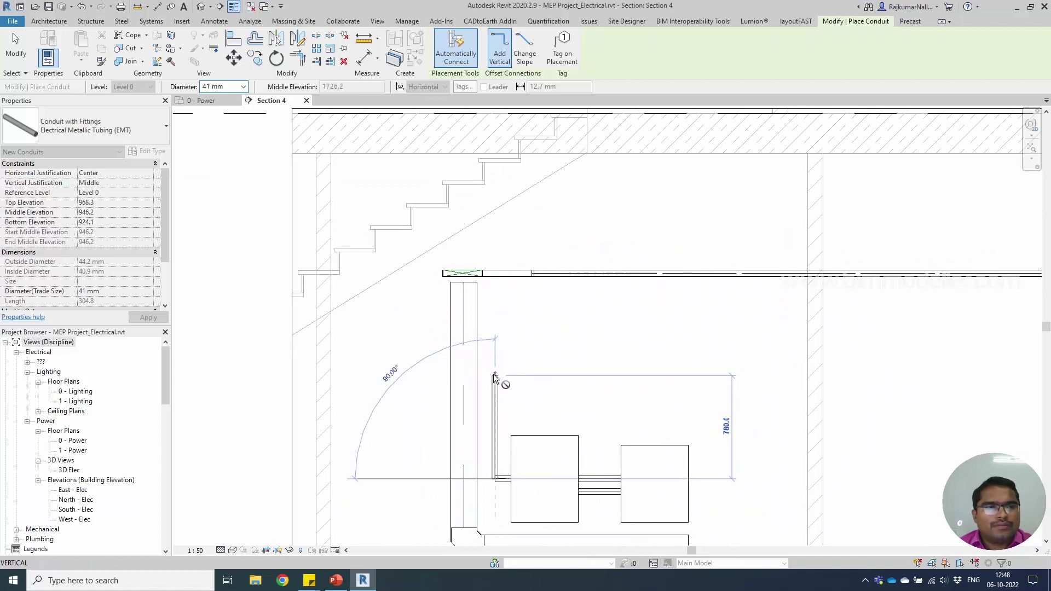
middle_drag(493, 373, 510, 310)
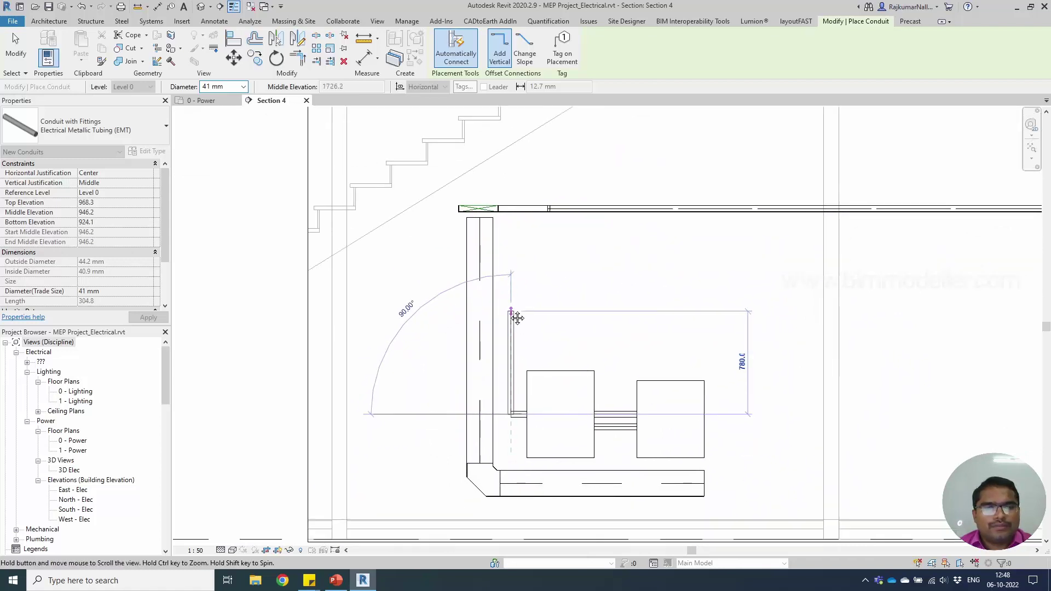
click(418, 414)
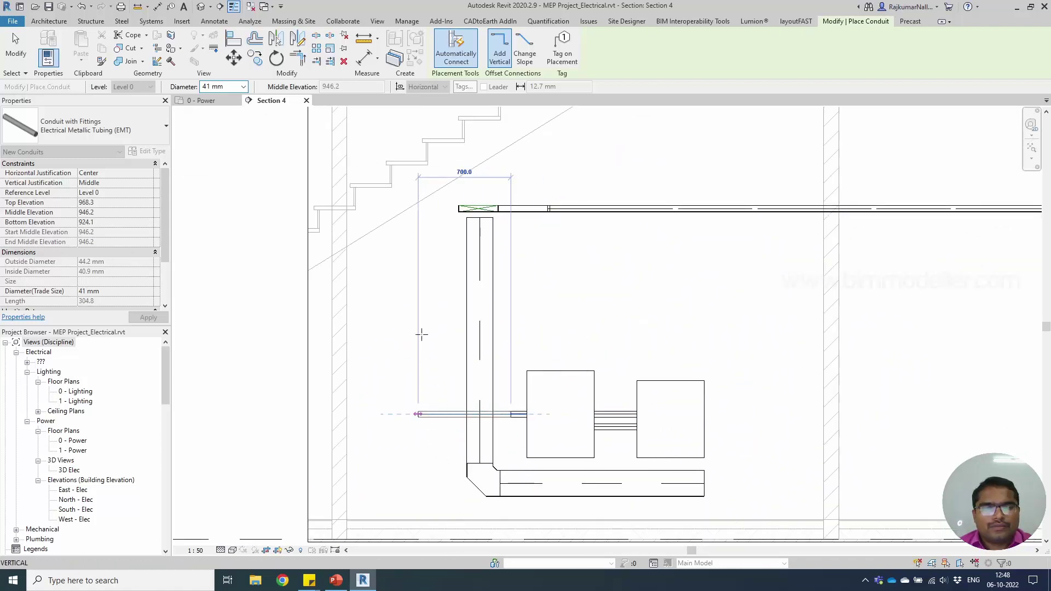
click(418, 296)
key(Escape)
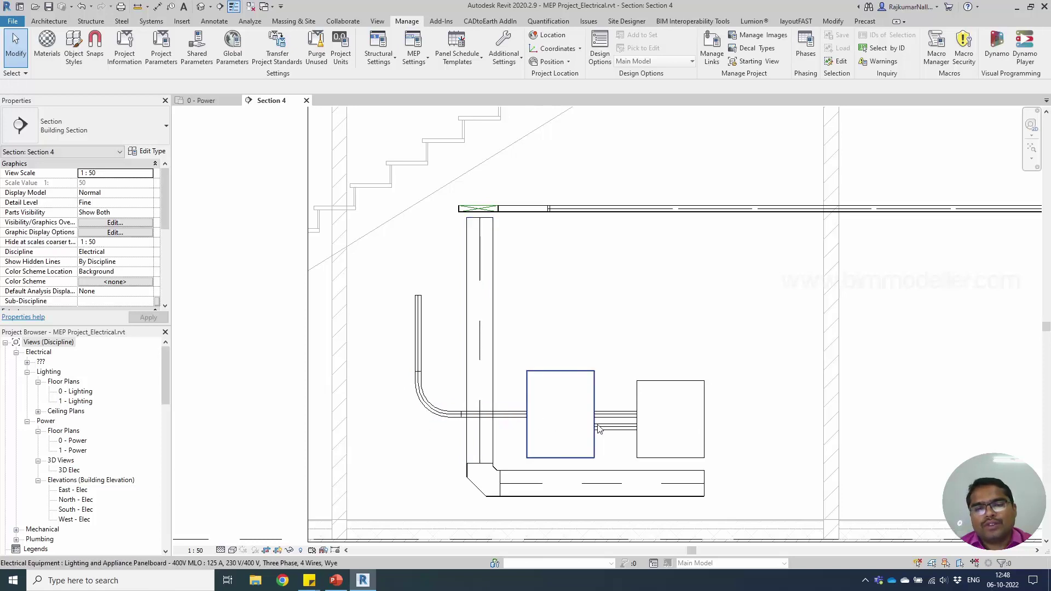
- Inspect the new run by selecting its horizontal segment, elbow and vertical segment
click(502, 417)
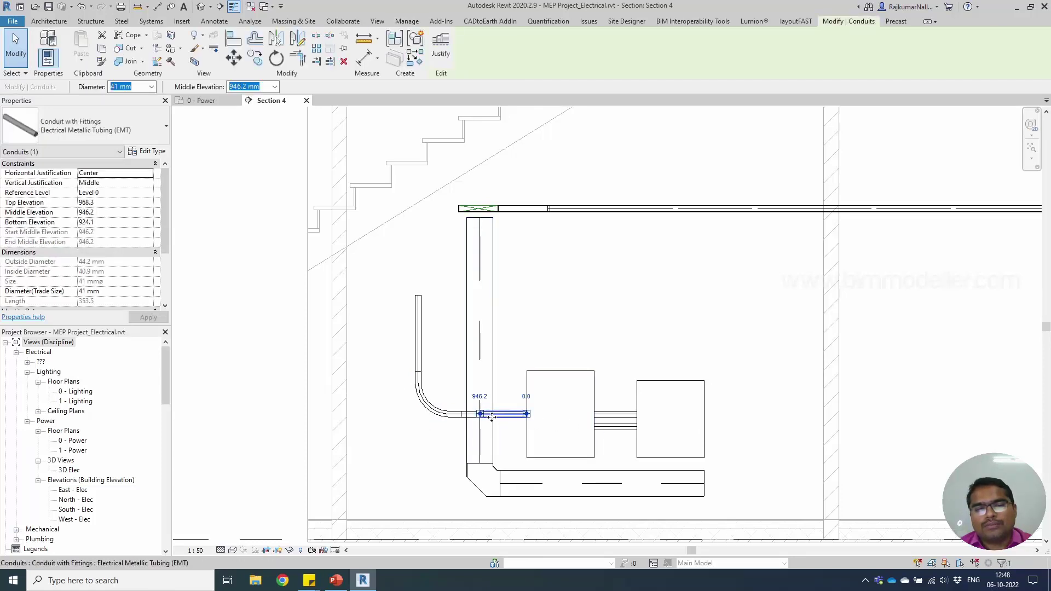
click(459, 430)
click(450, 417)
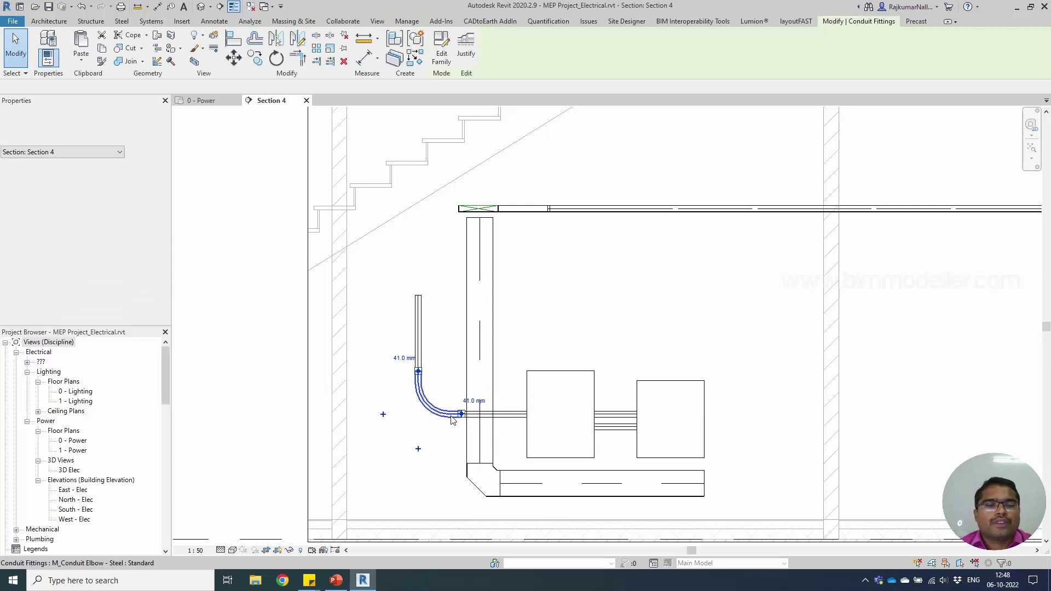
click(419, 329)
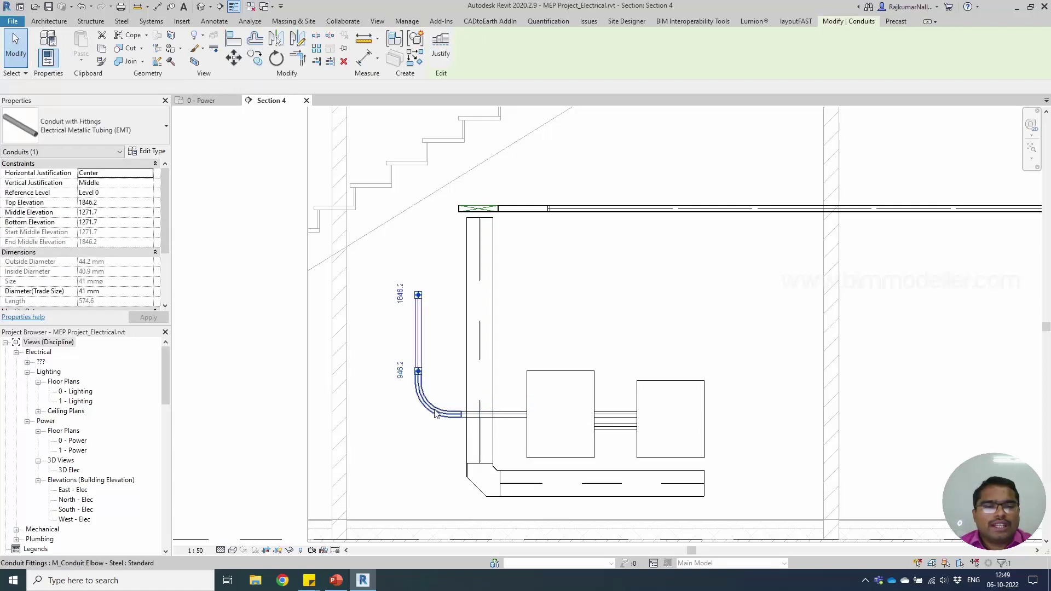
click(424, 396)
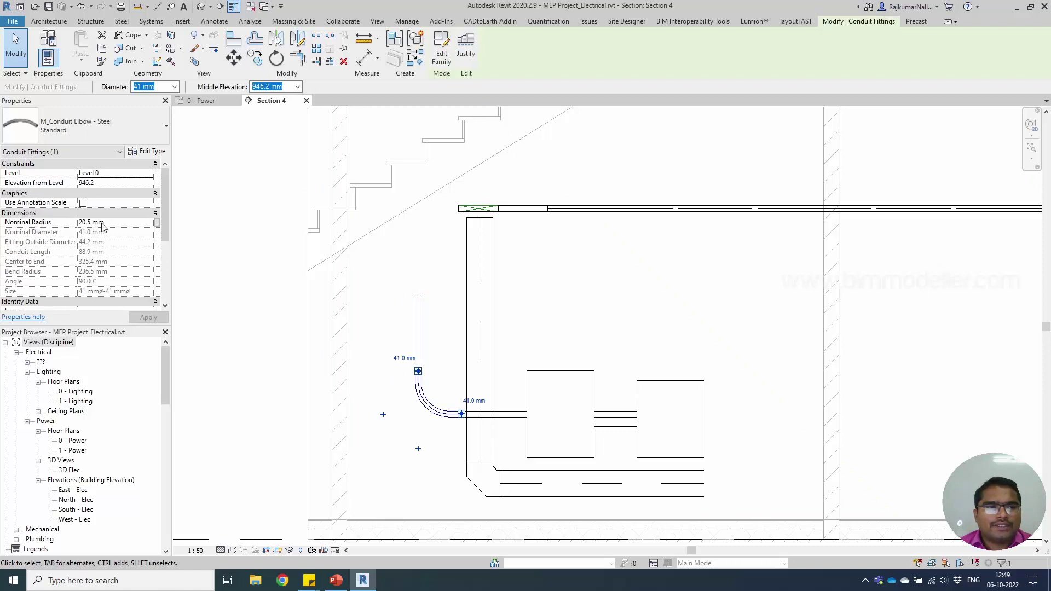
click(420, 426)
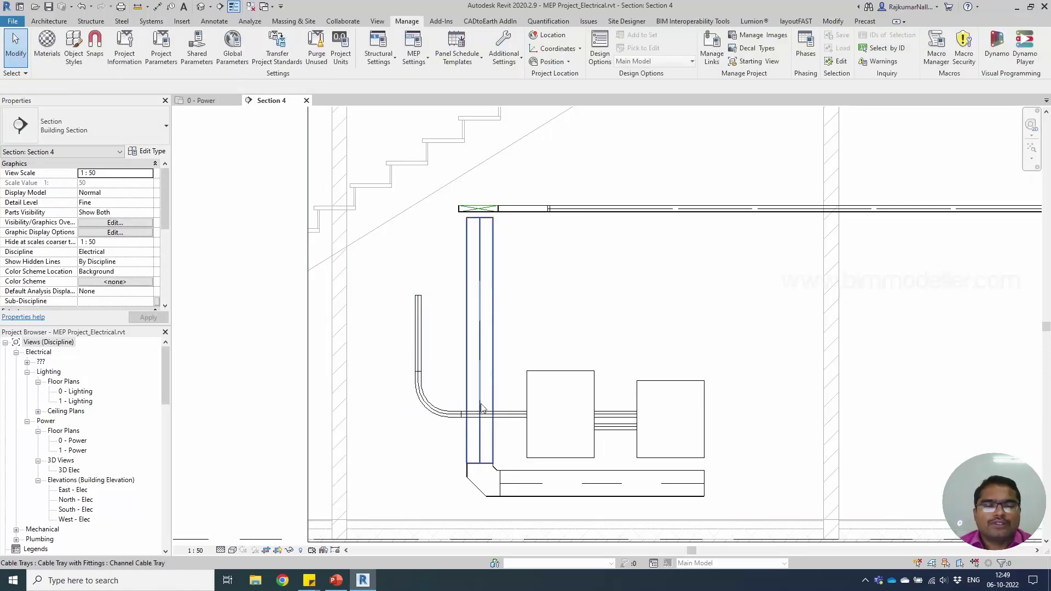
click(432, 417)
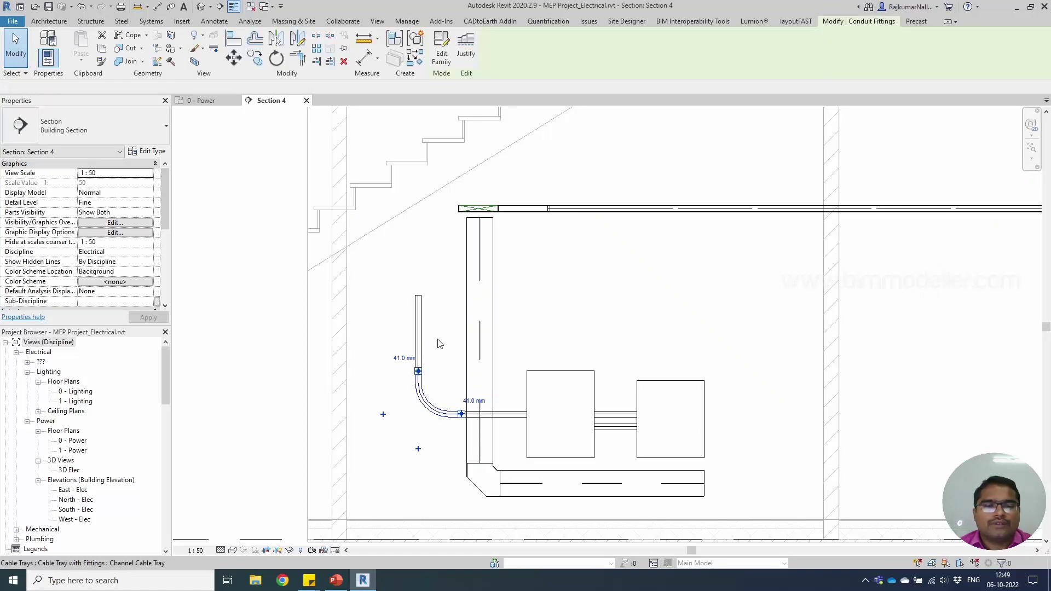
key(Escape)
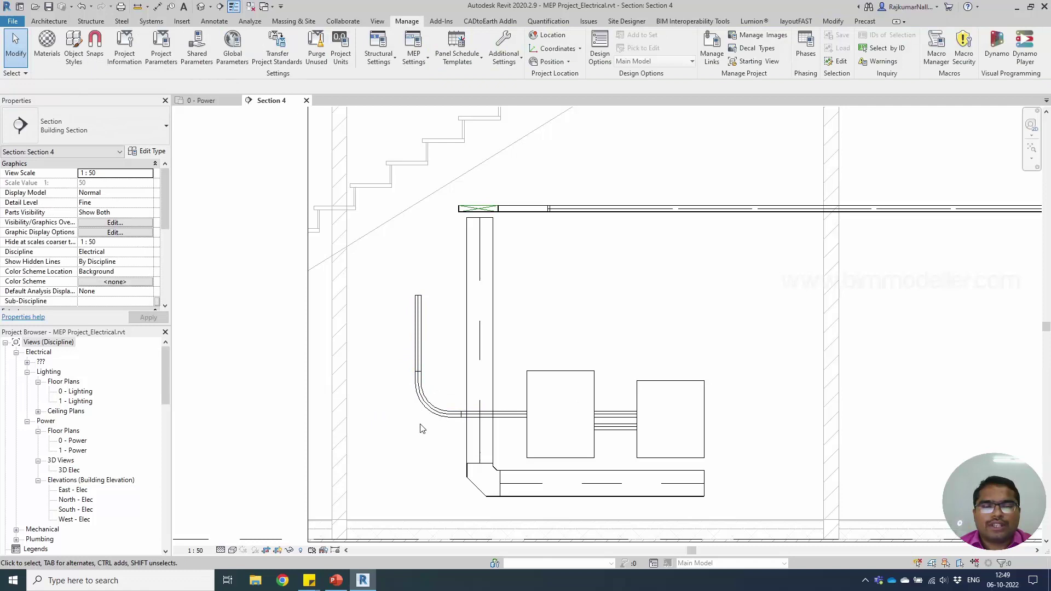
- Stretch the vertical conduit up to the slab at 3546.2 mm
click(419, 348)
scroll(419, 348, down, 3)
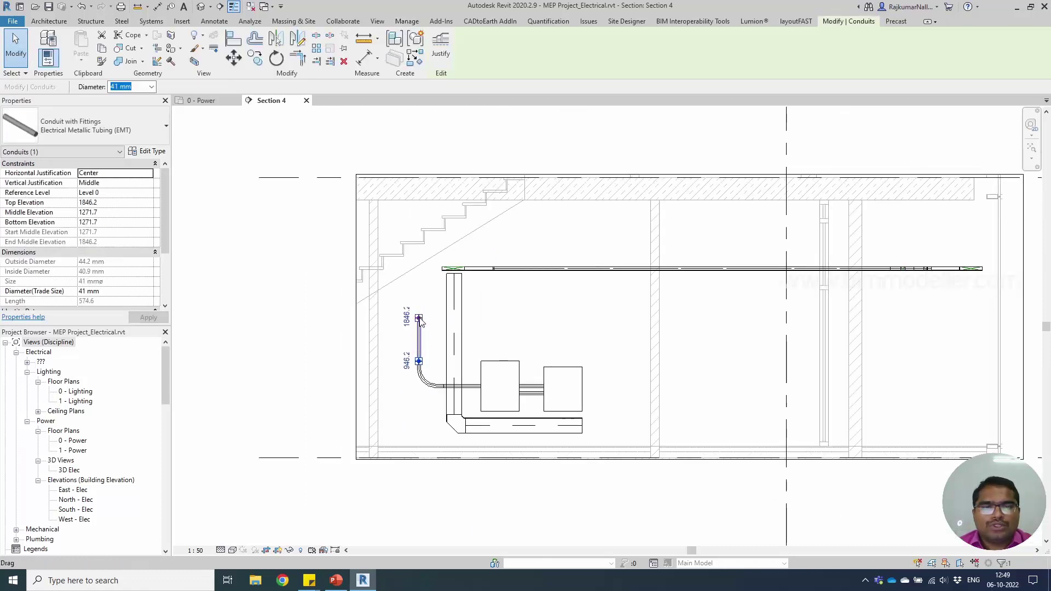
drag(419, 319, 424, 224)
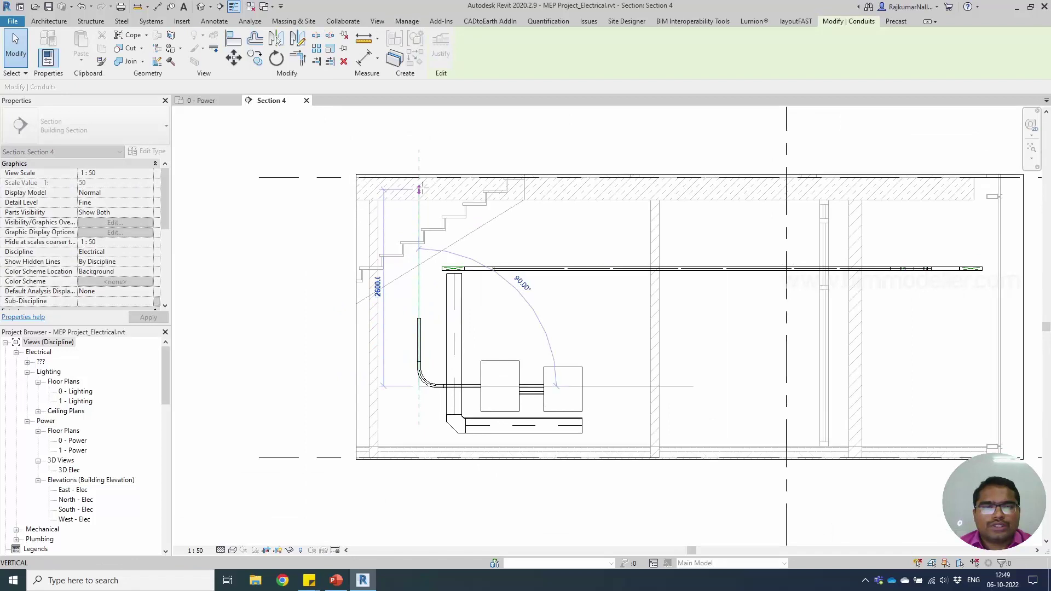
drag(422, 189, 423, 190)
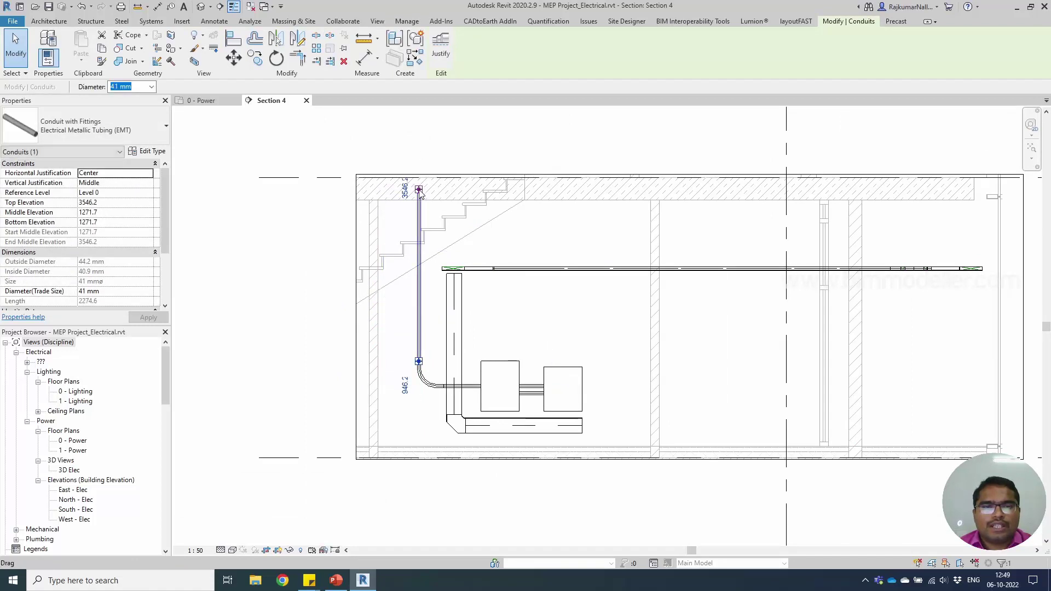
right_click(421, 192)
click(480, 245)
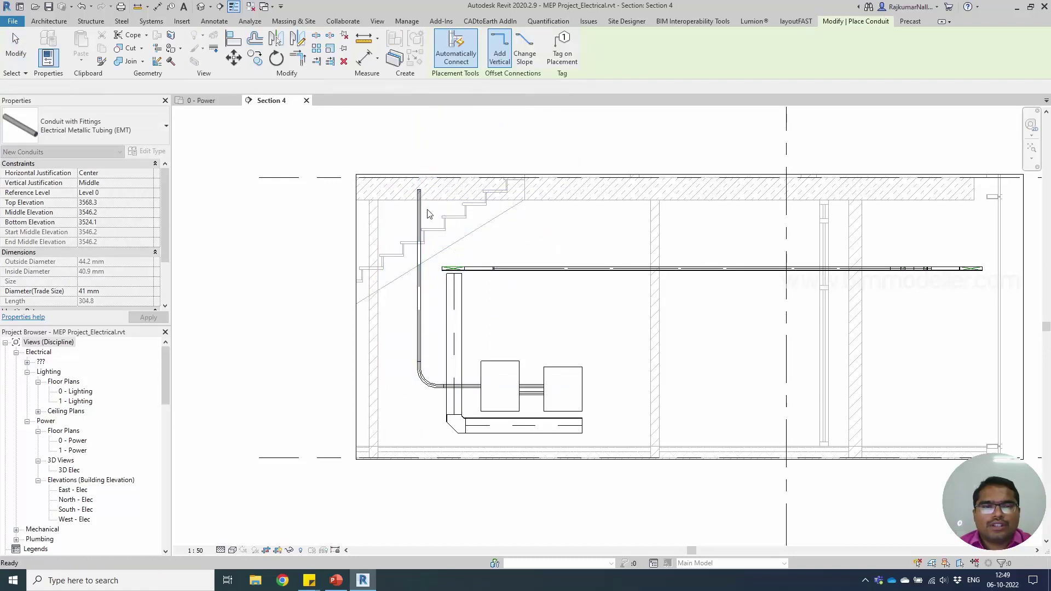
- Return to the 0 - Power floor plan
key(Escape)
click(420, 225)
key(ctrl+Tab)
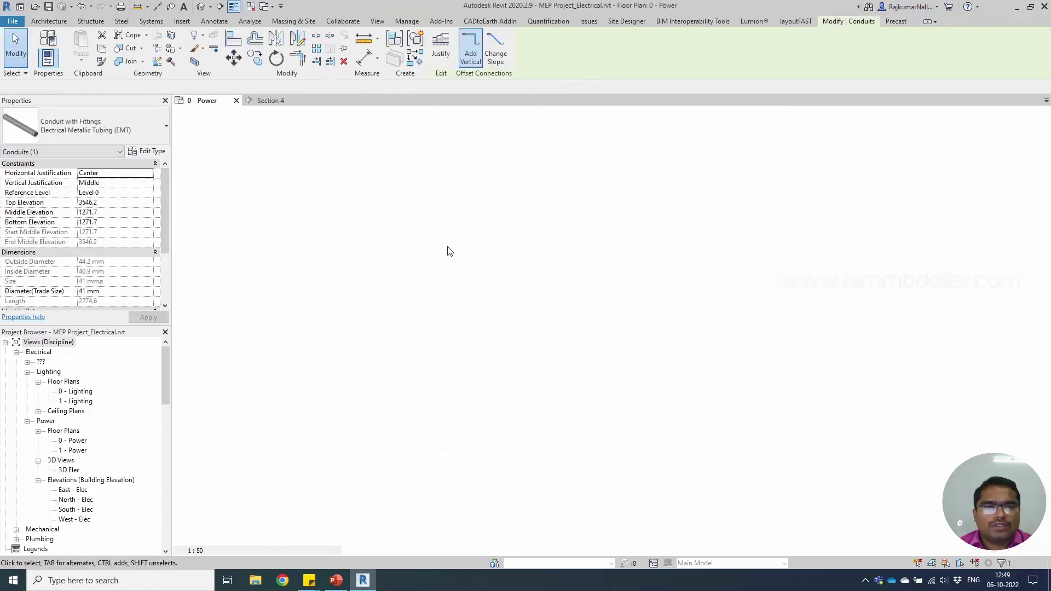
scroll(547, 287, down, 2)
scroll(615, 236, up, 4)
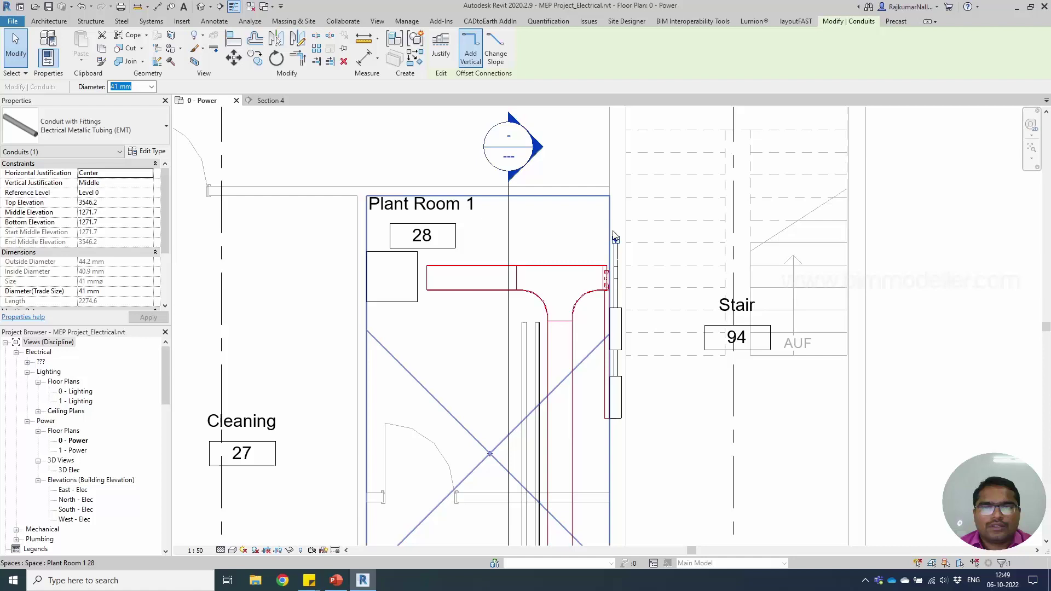
- Draw a 41 mm conduit about 2449 mm across Plant Room 1 at 3546.2 mm
right_click(615, 236)
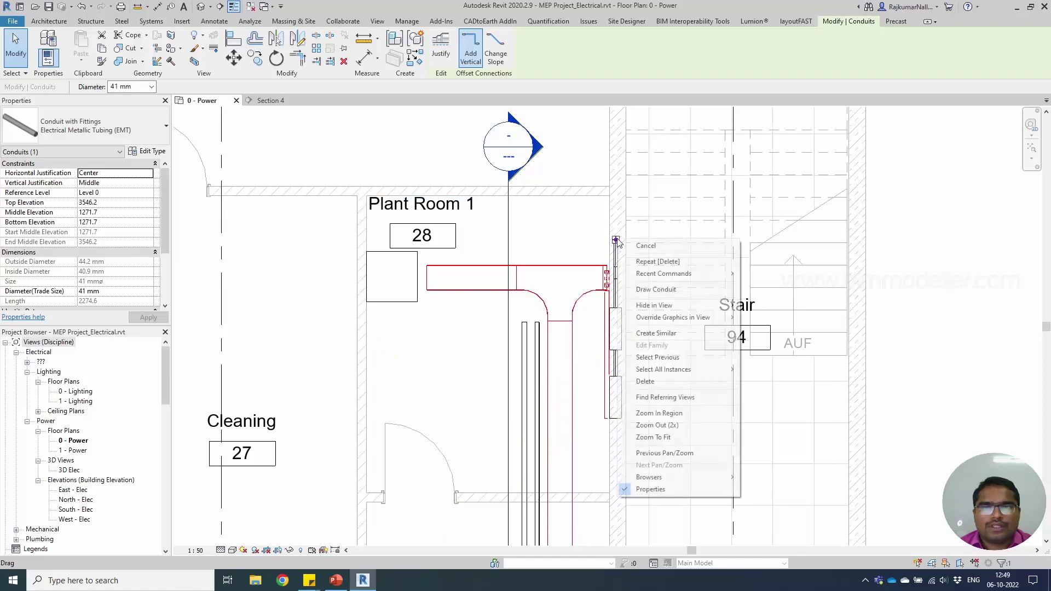
click(660, 289)
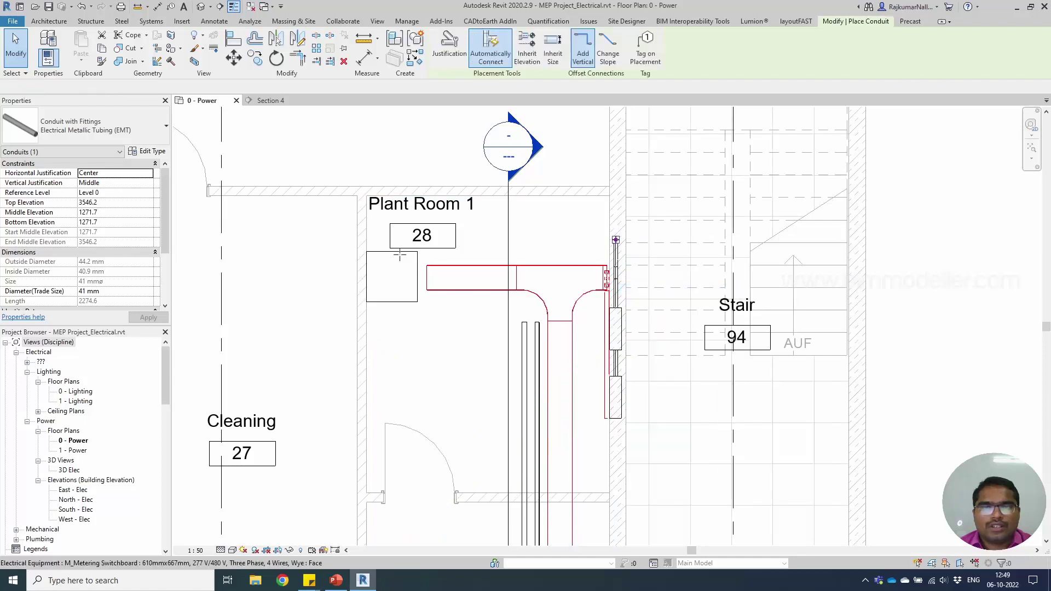
click(360, 239)
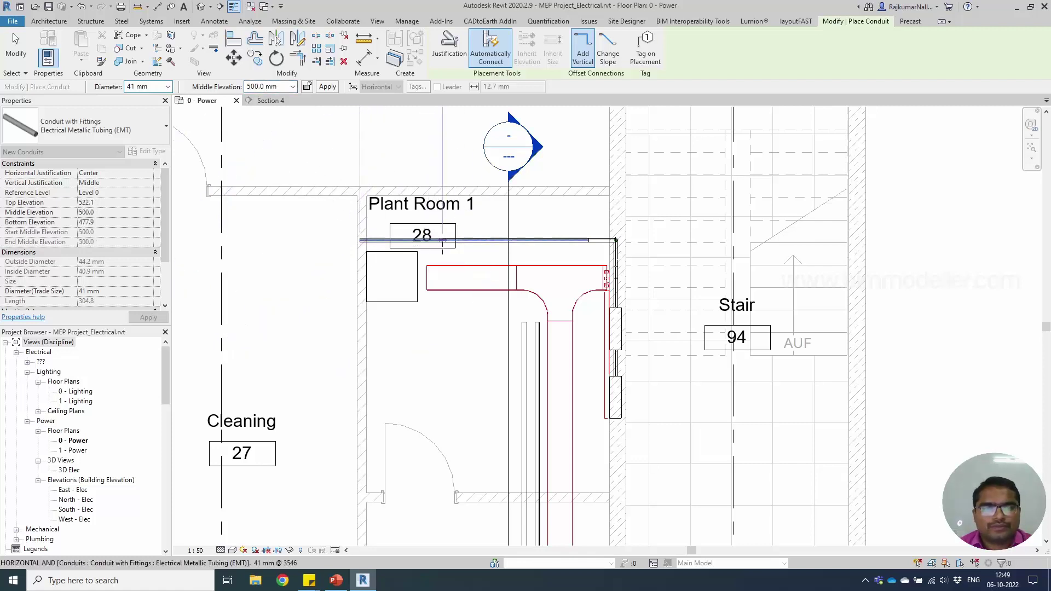
key(Escape)
key(Escape)
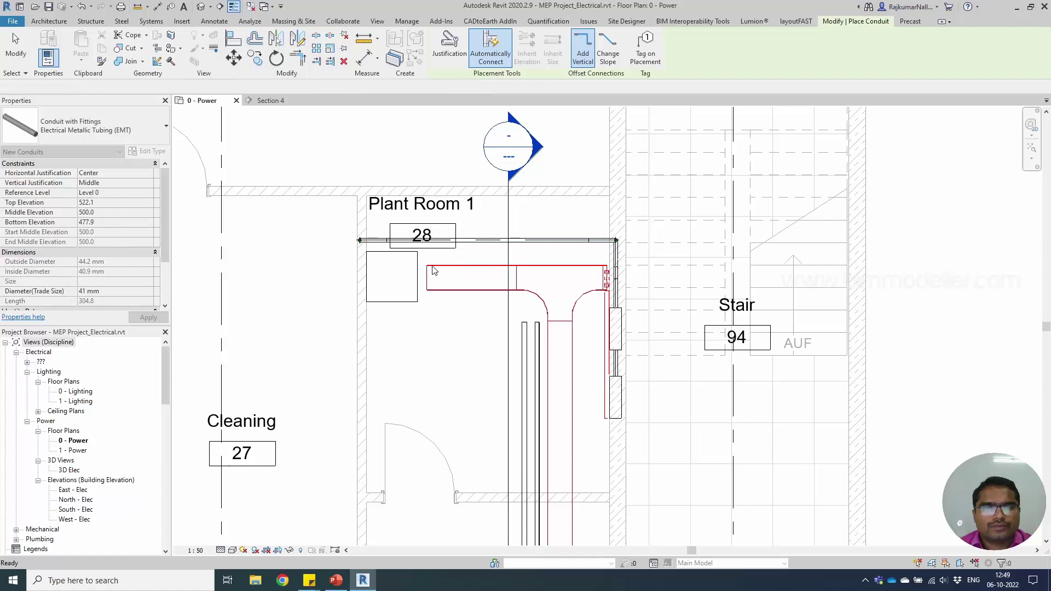
click(481, 250)
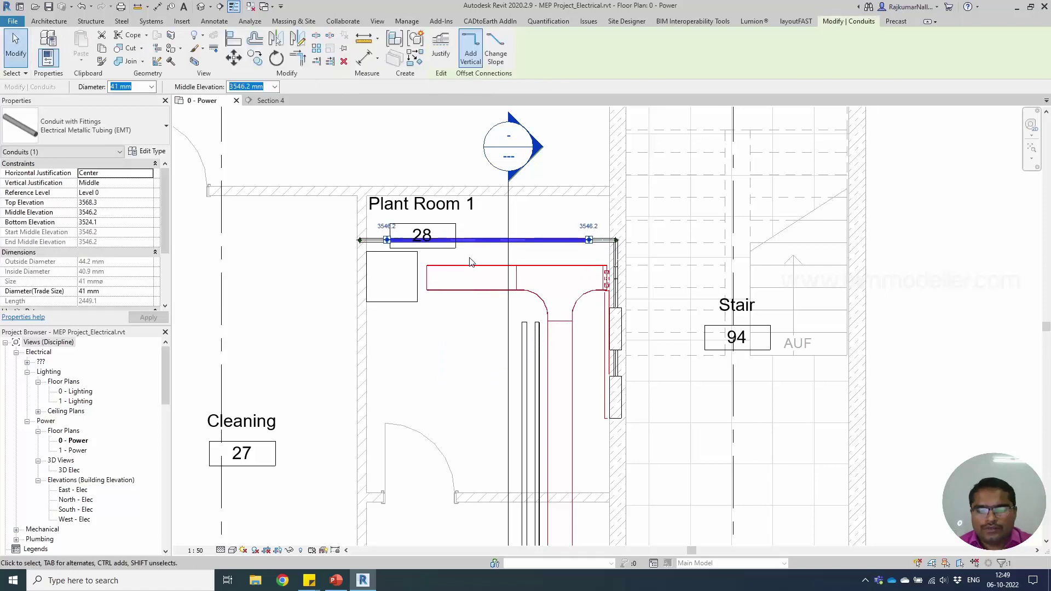
drag(482, 249, 470, 266)
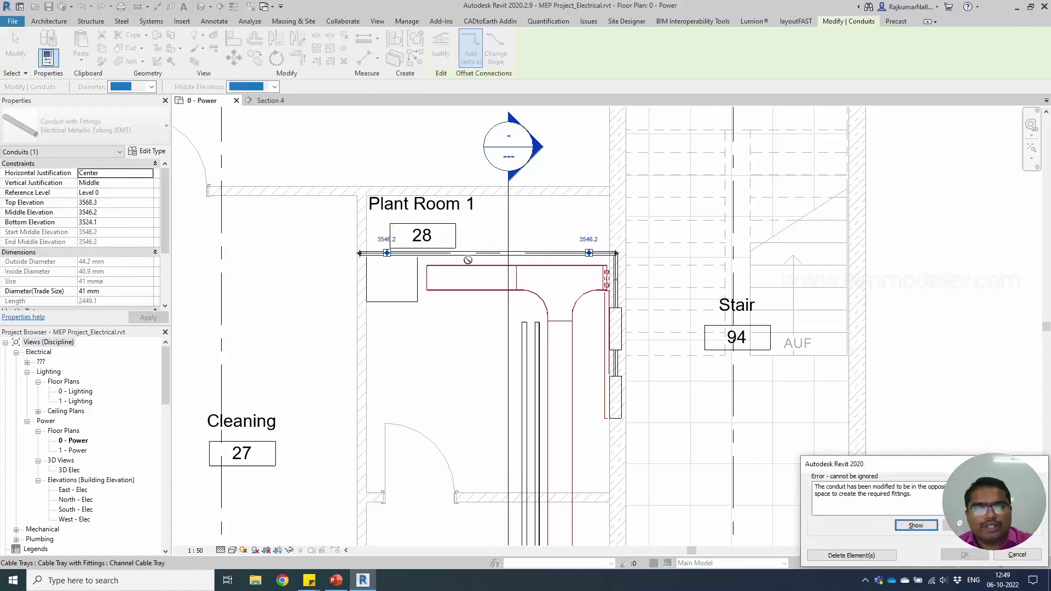
key(Escape)
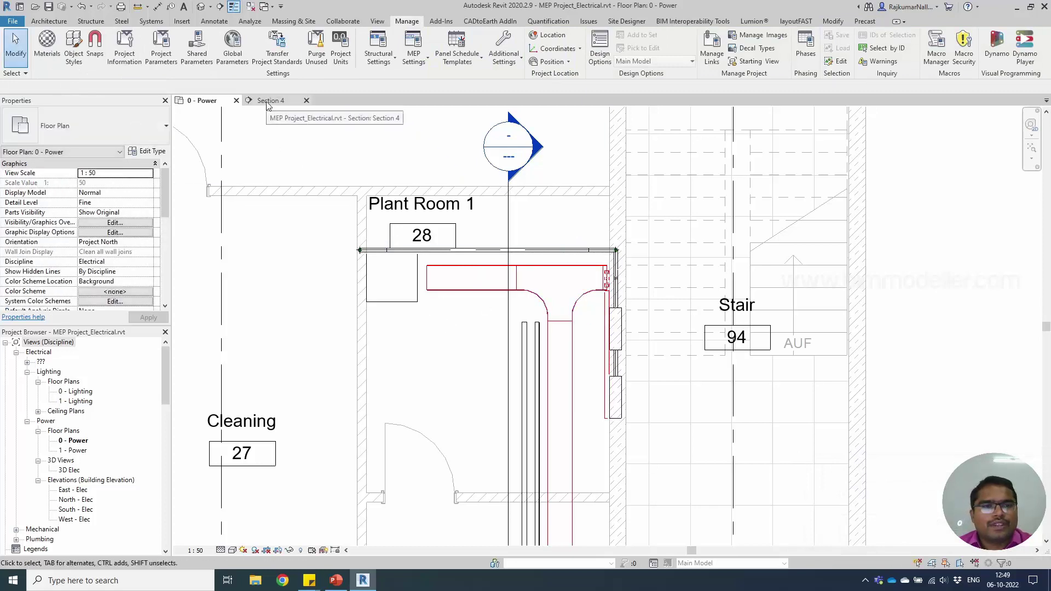
- Crop a 3D view to the selected plant-room conduits, fittings and boxes
drag(644, 274, 659, 332)
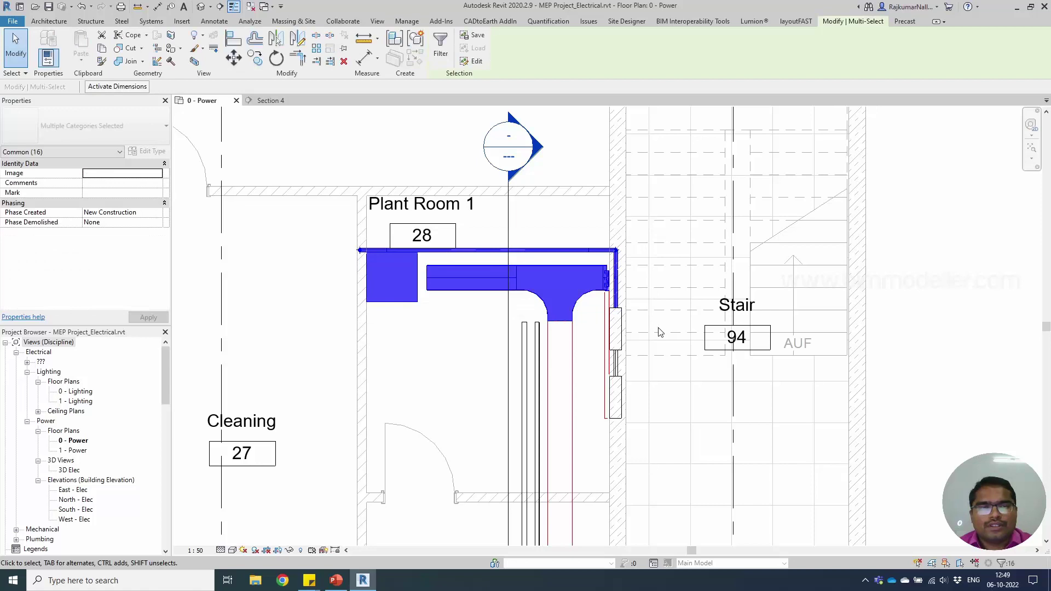
click(194, 61)
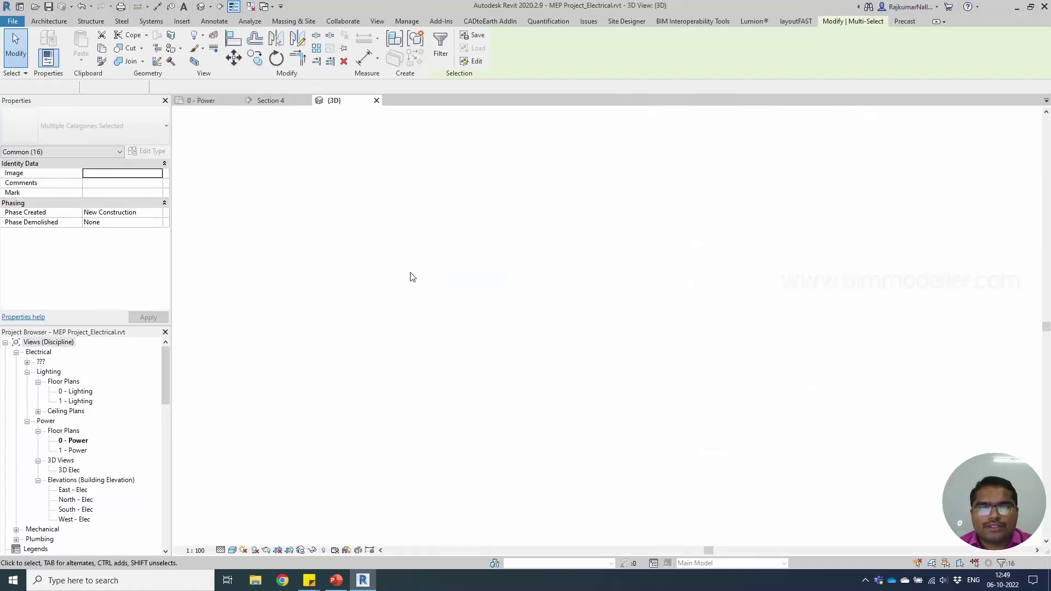
shift+middle_drag(602, 390, 693, 445)
scroll(434, 434, up, 5)
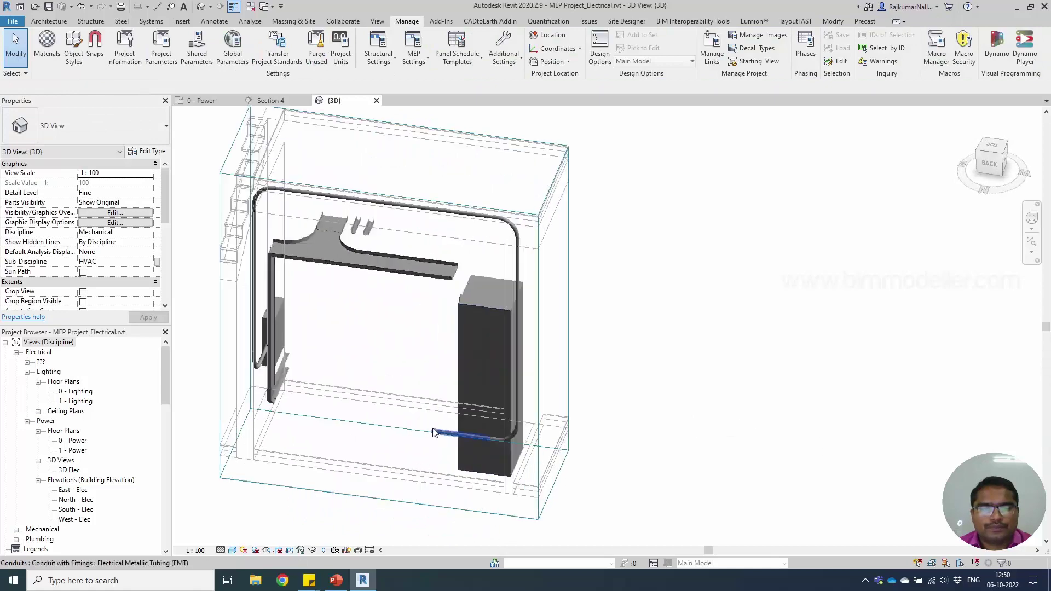
- Delete the short conduit stub beside the tall panel and orbit to a back-left view
click(438, 436)
key(Delete)
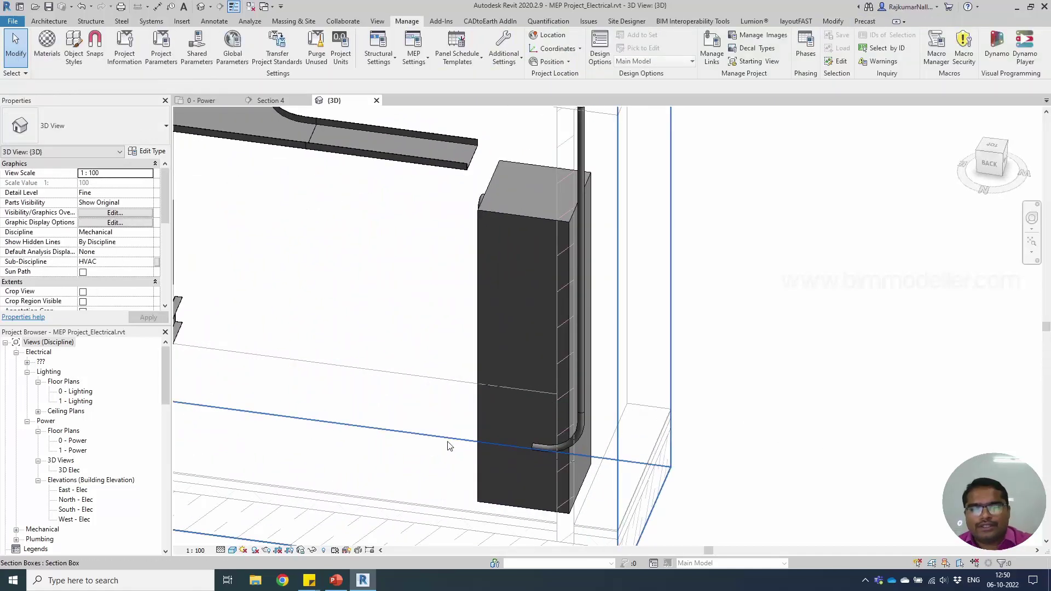
click(582, 441)
shift+middle_drag(582, 441, 505, 434)
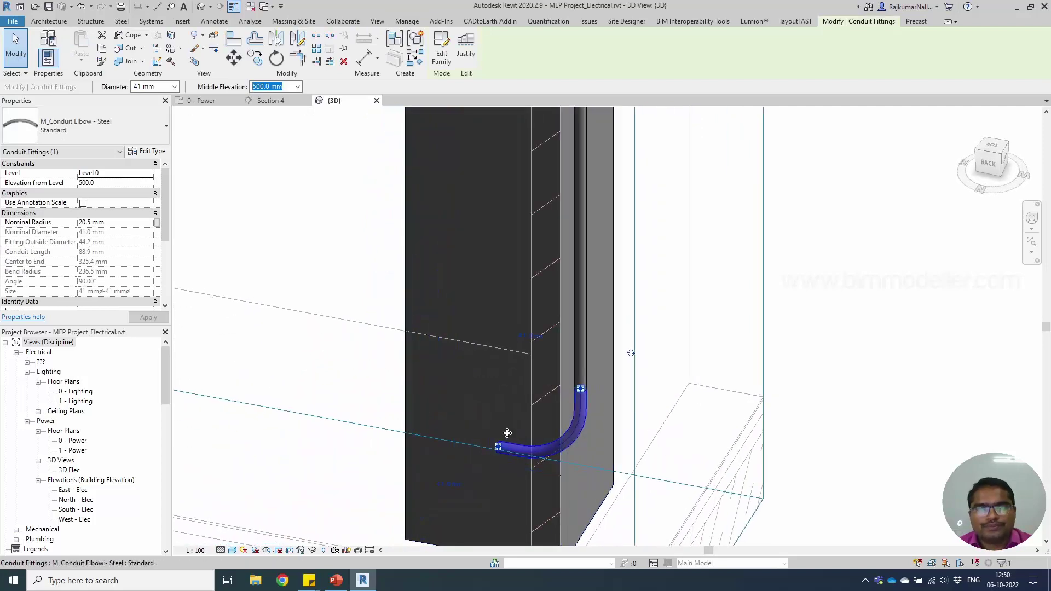
scroll(497, 428, down, 5)
key(Escape)
scroll(696, 413, down, 3)
mouse_move(709, 352)
shift+middle_down()
mouse_move(664, 387)
mouse_move(590, 378)
shift+middle_up()
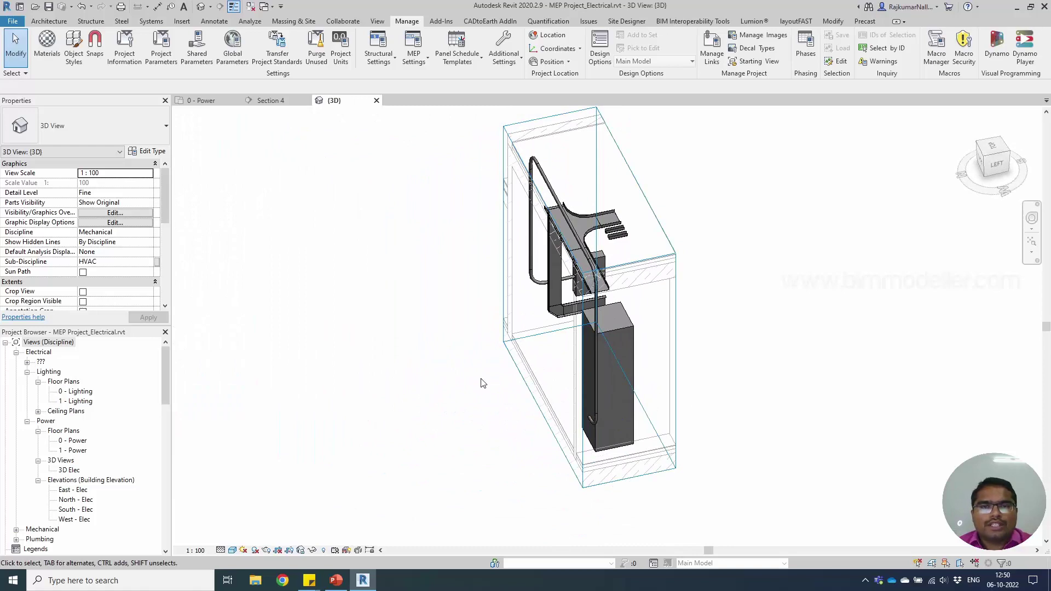
mouse_move(460, 366)
shift+middle_down()
mouse_move(474, 347)
mouse_move(429, 312)
mouse_move(579, 337)
mouse_move(635, 331)
mouse_move(390, 366)
shift+middle_up()
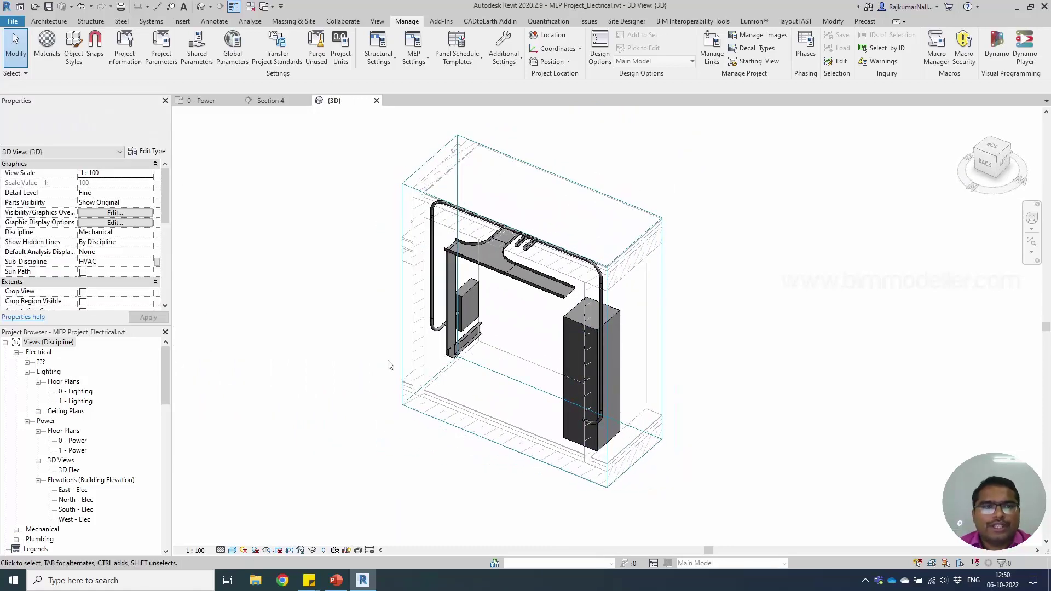
click(160, 23)
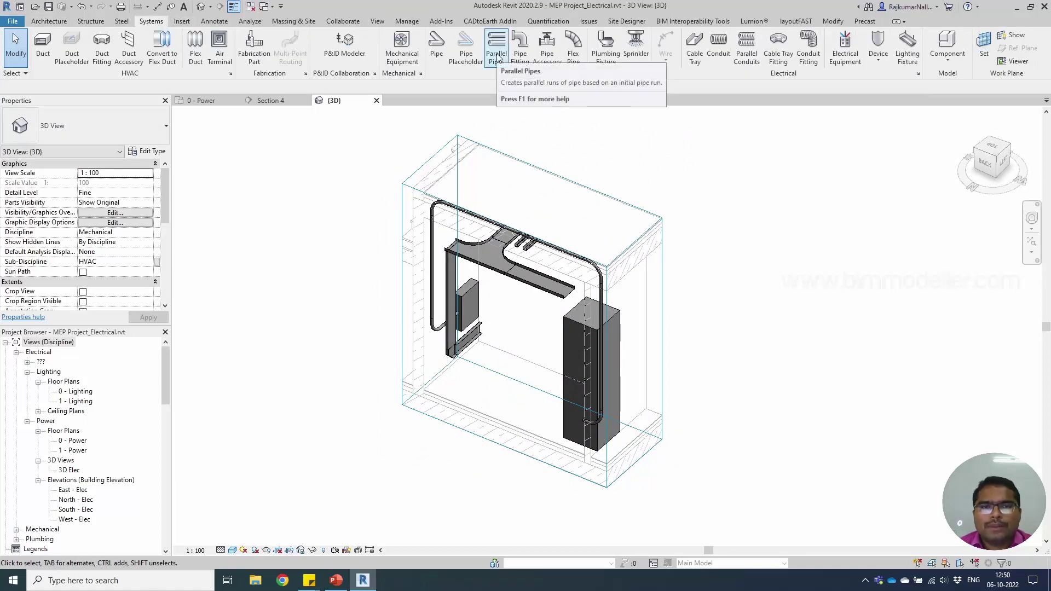
- Try Parallel Conduits along the whole conduit run picked as a chain
click(735, 59)
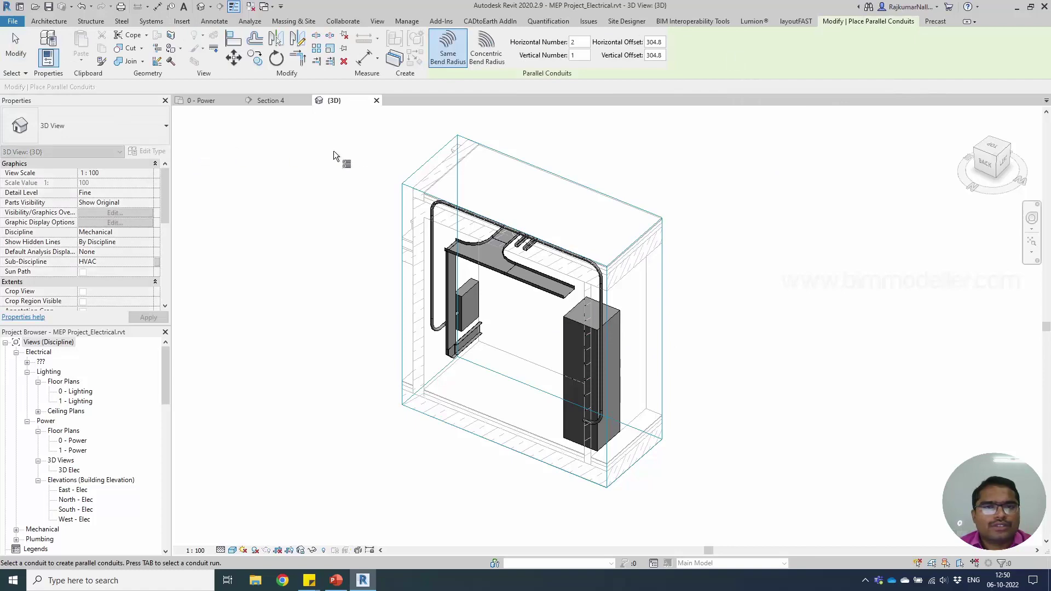
scroll(416, 251, up, 3)
shift+middle_drag(431, 252, 455, 445)
scroll(404, 380, up, 3)
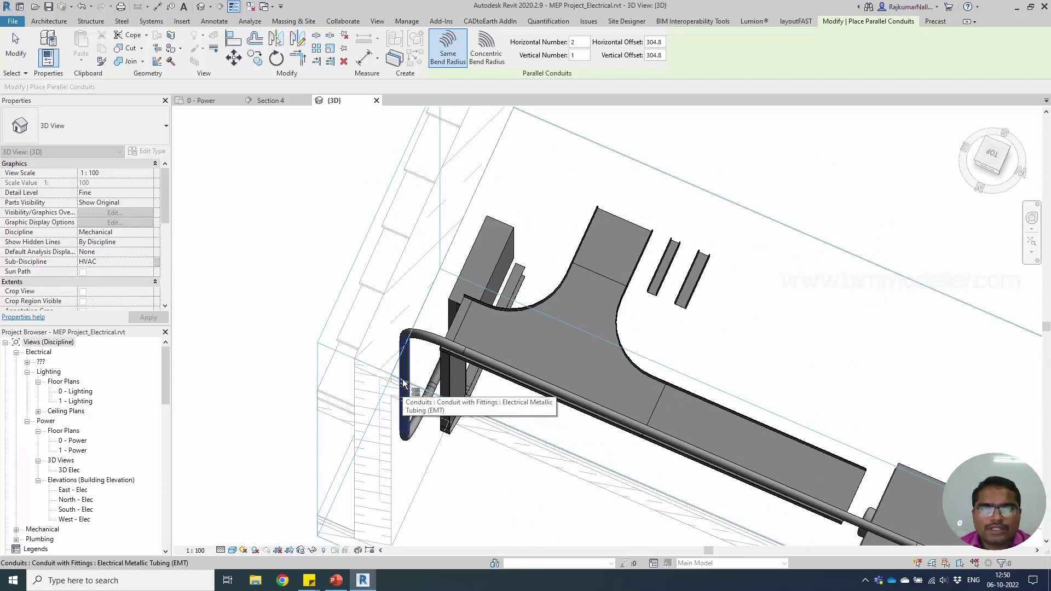
double_click(575, 41)
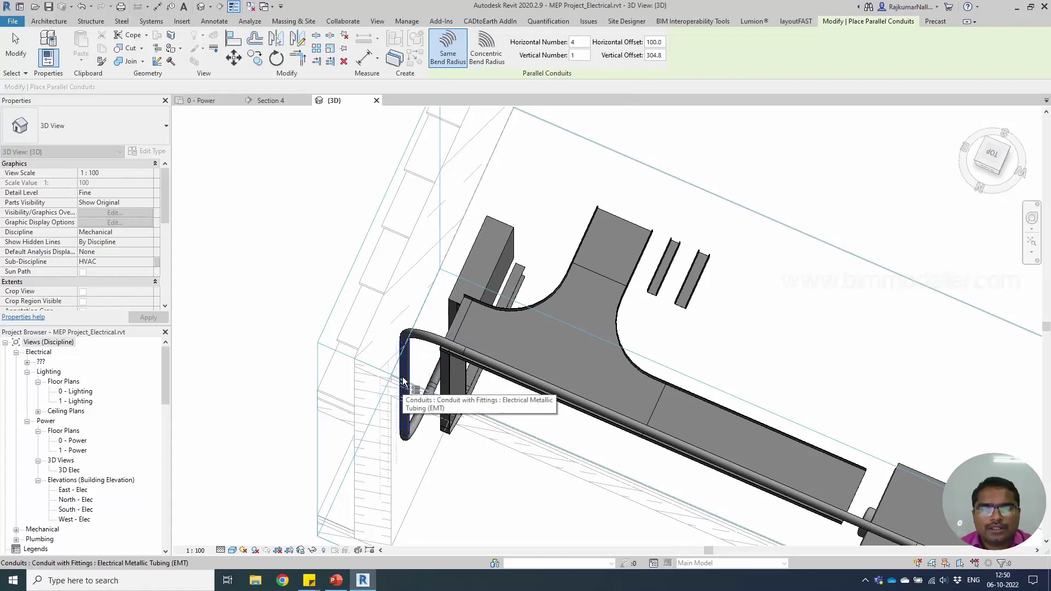
shift+middle_drag(403, 382, 408, 386)
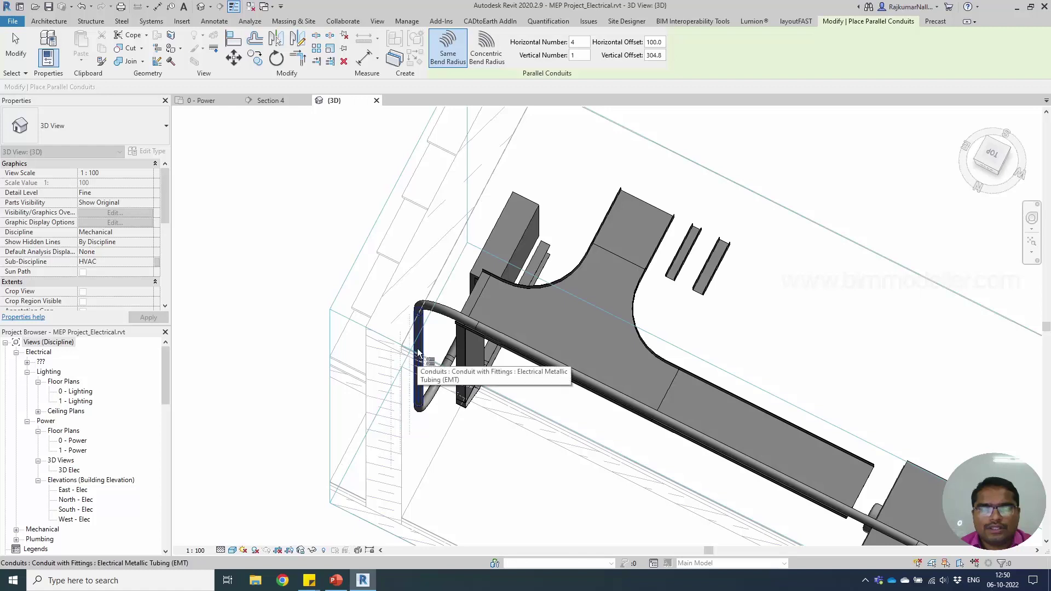
key(Tab)
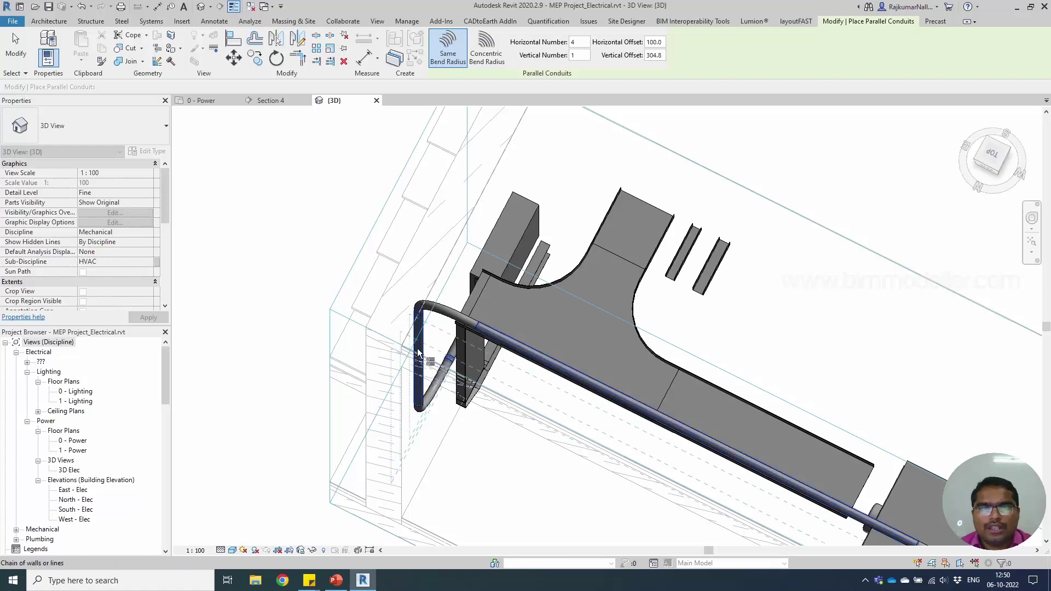
click(455, 385)
scroll(507, 388, down, 3)
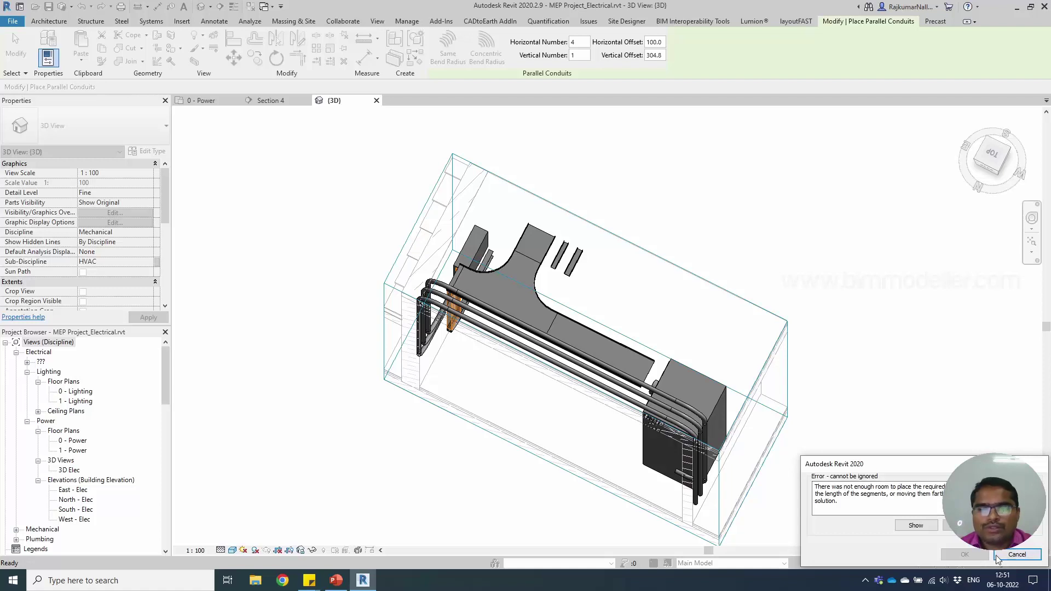
- Cancel the failed parallel conduit placement and clear the selection
click(1016, 555)
scroll(602, 422, up, 3)
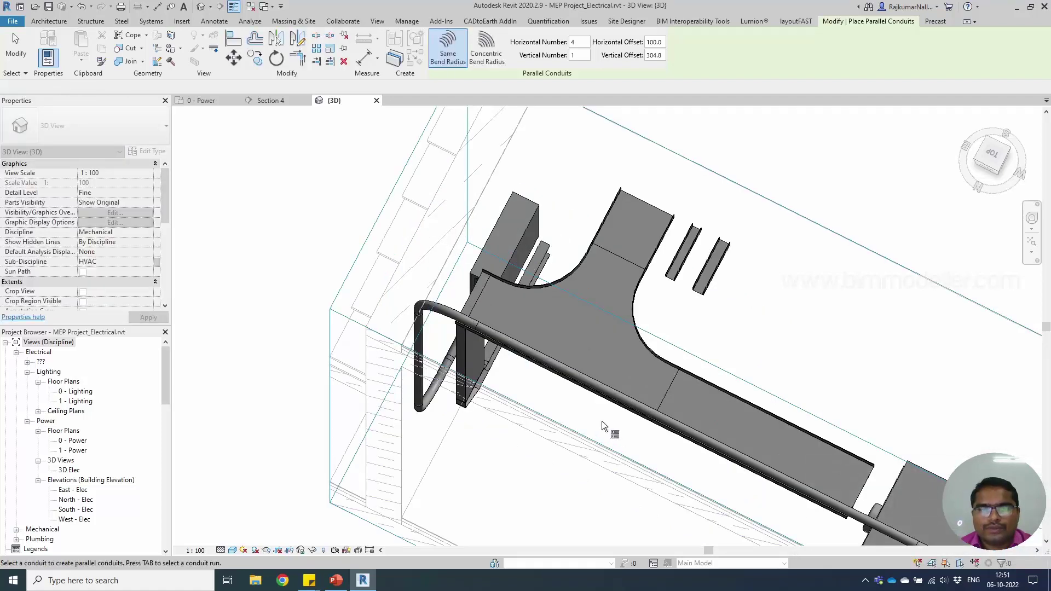
scroll(603, 421, up, 4)
key(Escape)
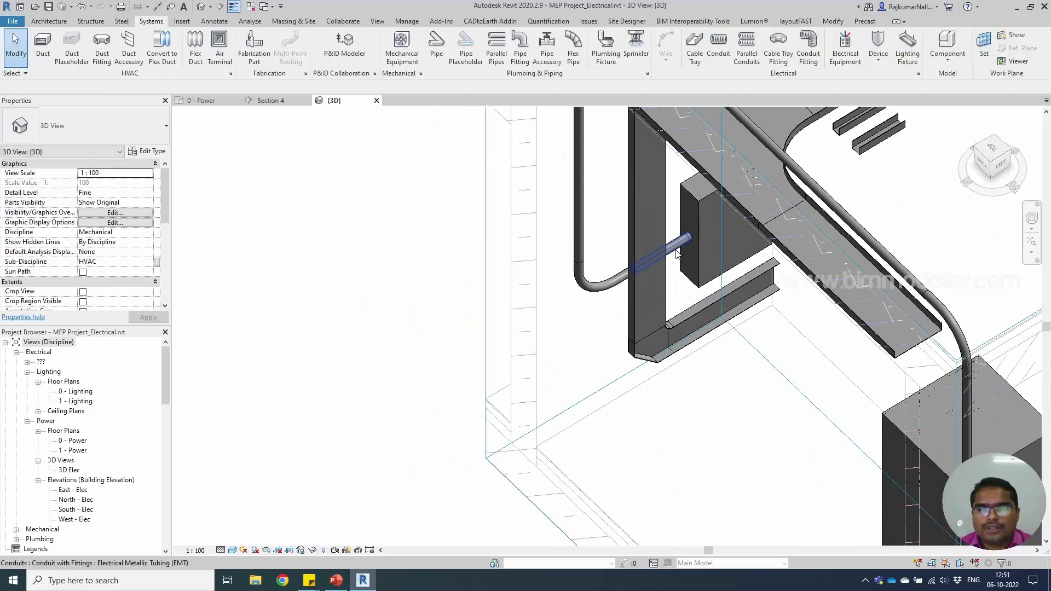
click(679, 245)
scroll(540, 358, down, 3)
scroll(540, 358, down, 1)
key(Escape)
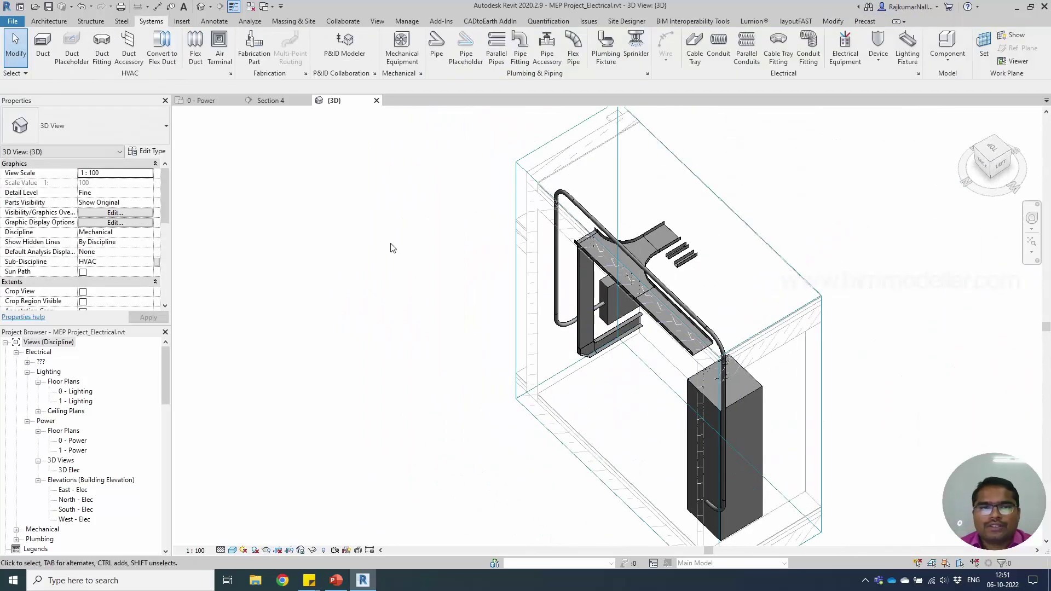
scroll(606, 277, up, 2)
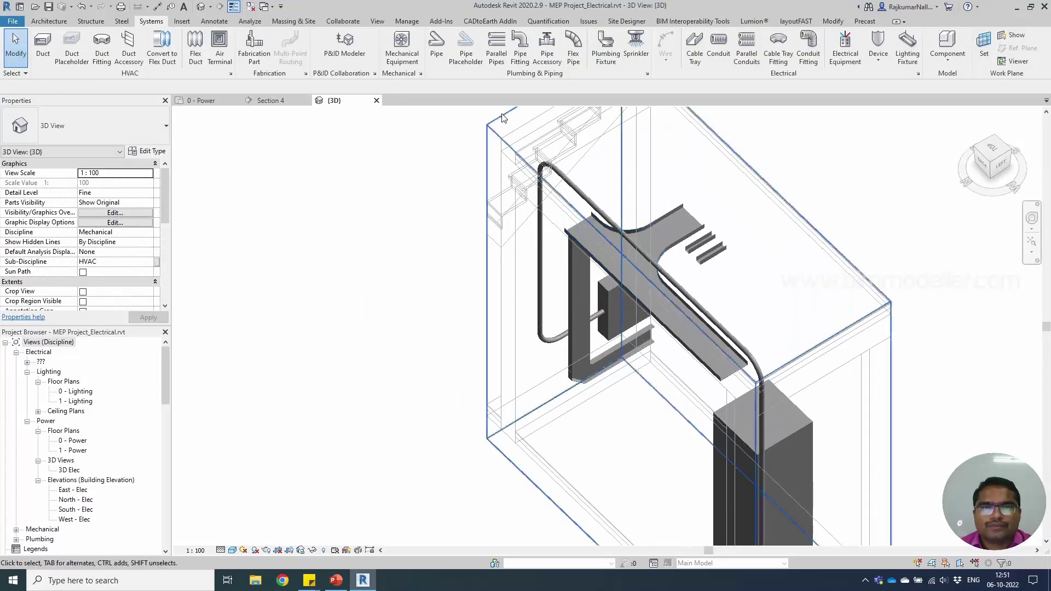
- Create four parallel conduits along the tray run and beside the vertical drop
click(747, 53)
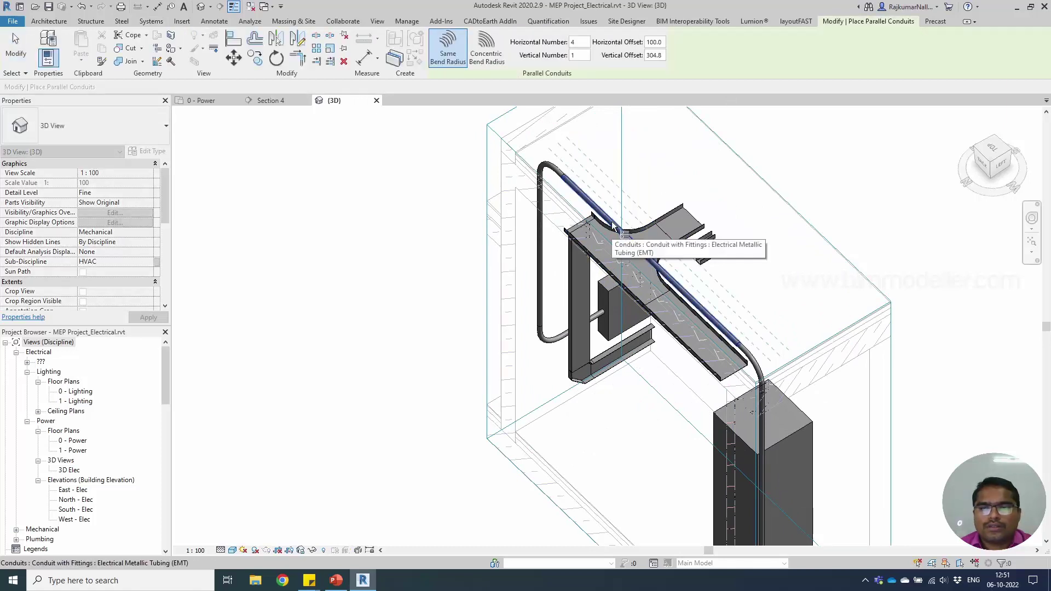
click(612, 221)
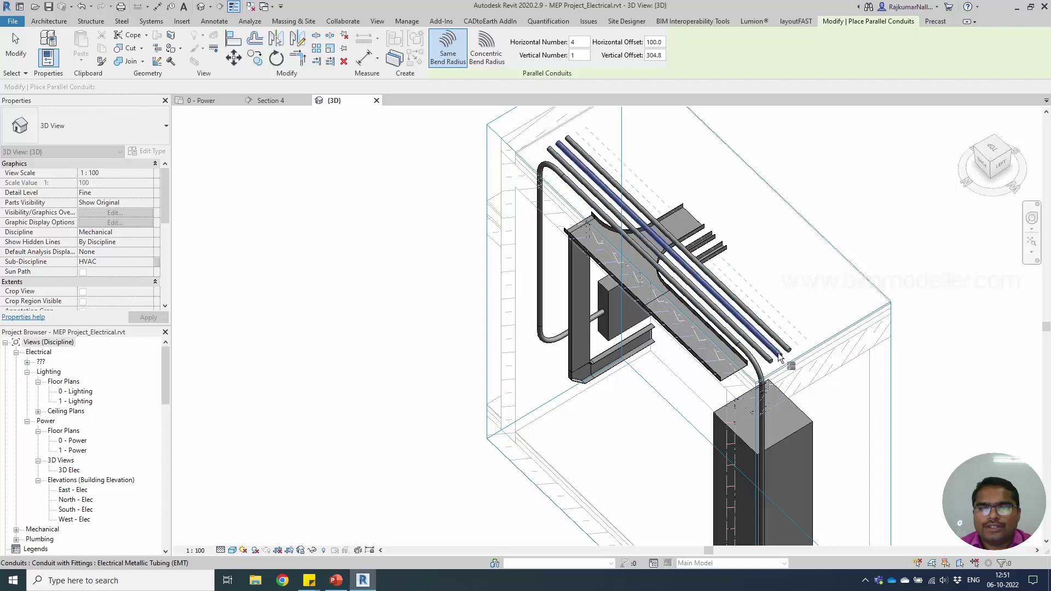
middle_drag(616, 241, 691, 304)
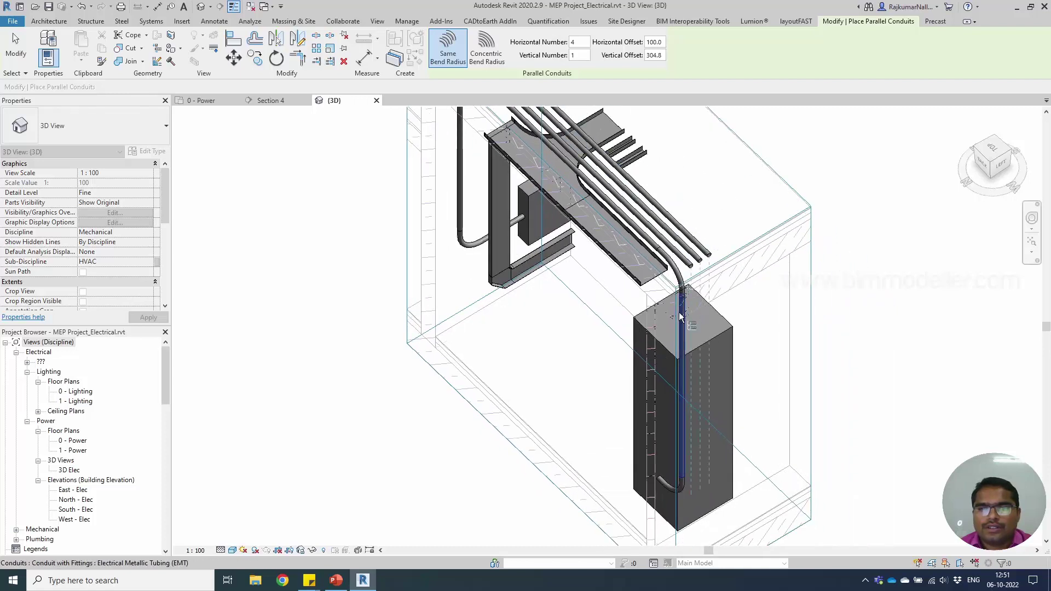
click(680, 317)
key(Escape)
key(Escape)
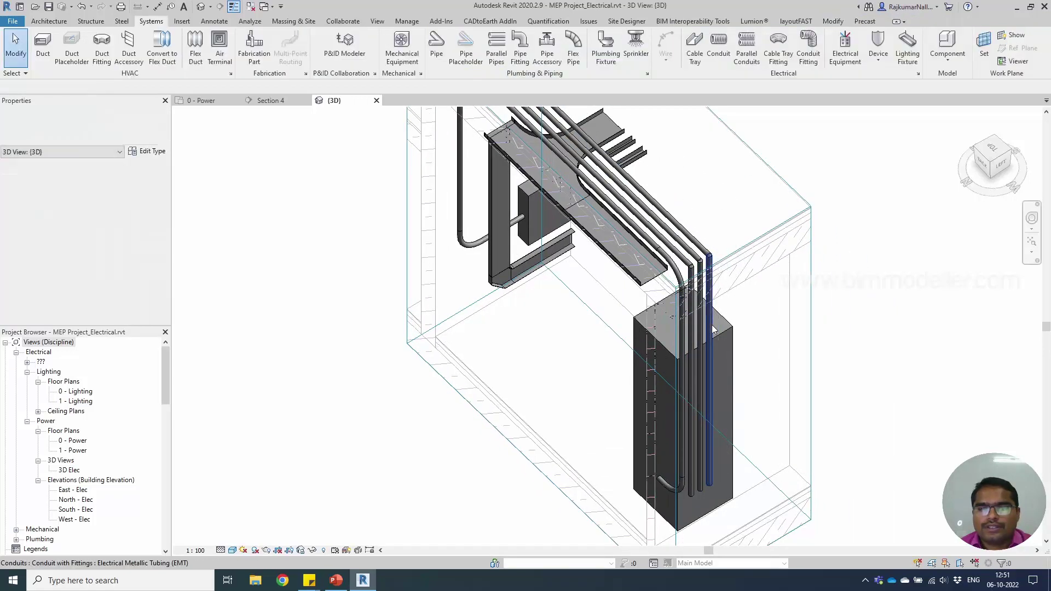
- Join the parallel vertical and horizontal runs with elbows using Trim/Extend to Corner
scroll(681, 282, up, 4)
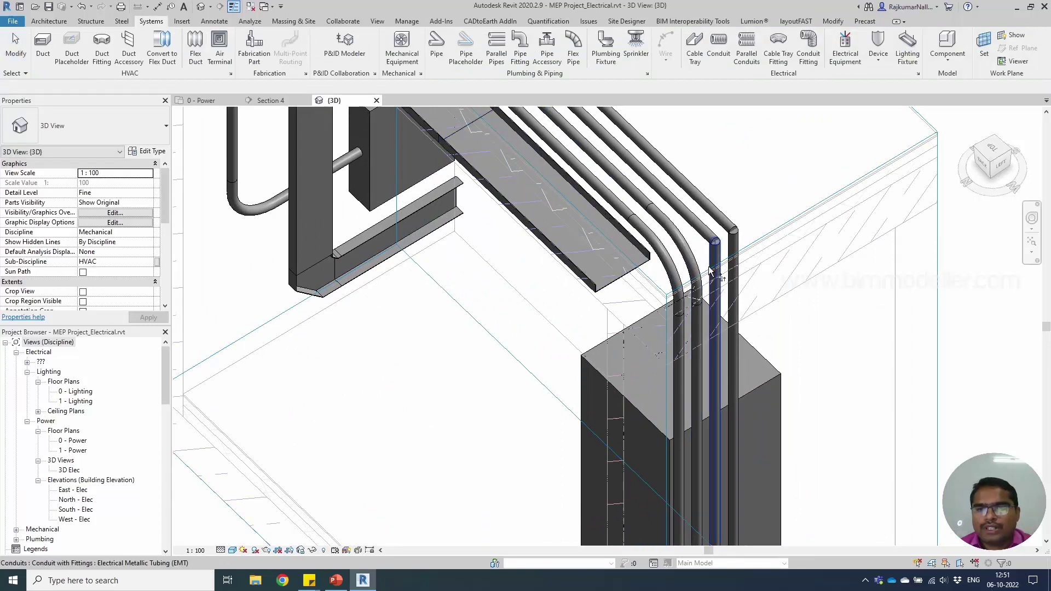
click(711, 259)
click(709, 234)
key(Escape)
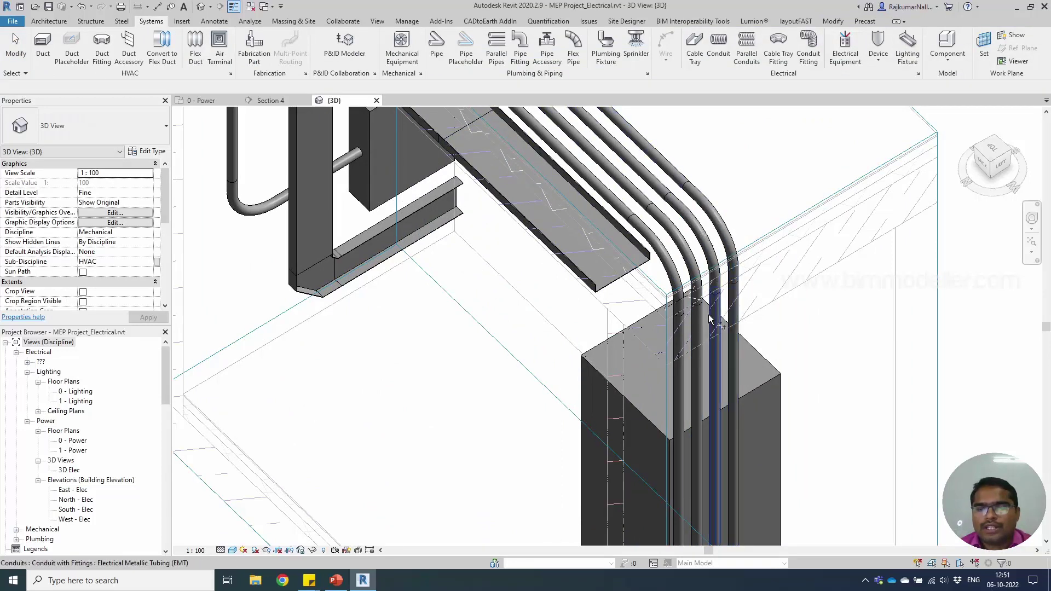
scroll(709, 314, down, 3)
shift+middle_drag(739, 394, 770, 357)
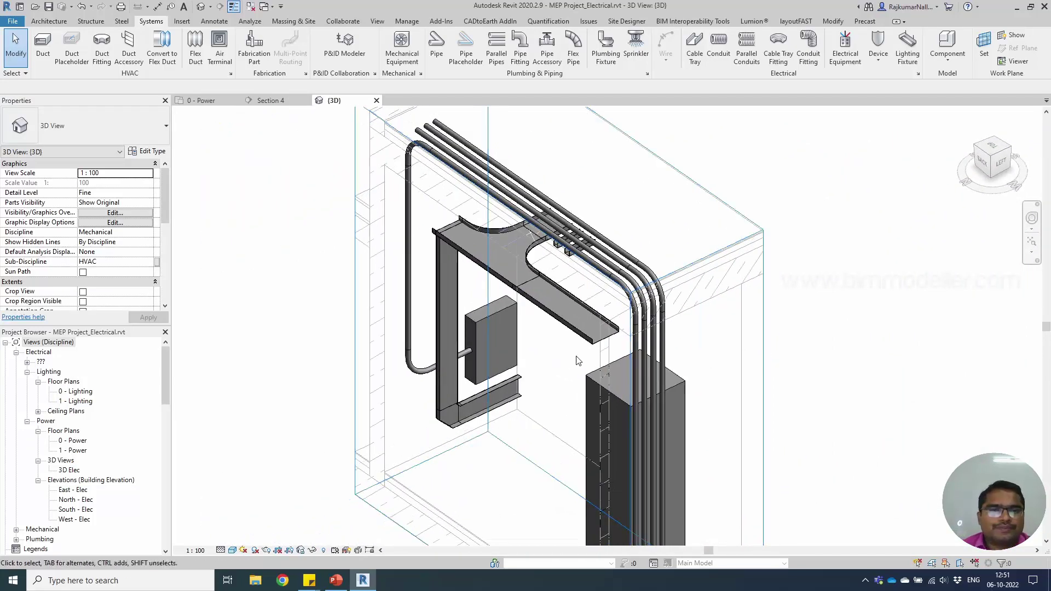
- Inspect the metering switchboard and its four short conduit stubs on the 0 - Power floor plan
click(227, 102)
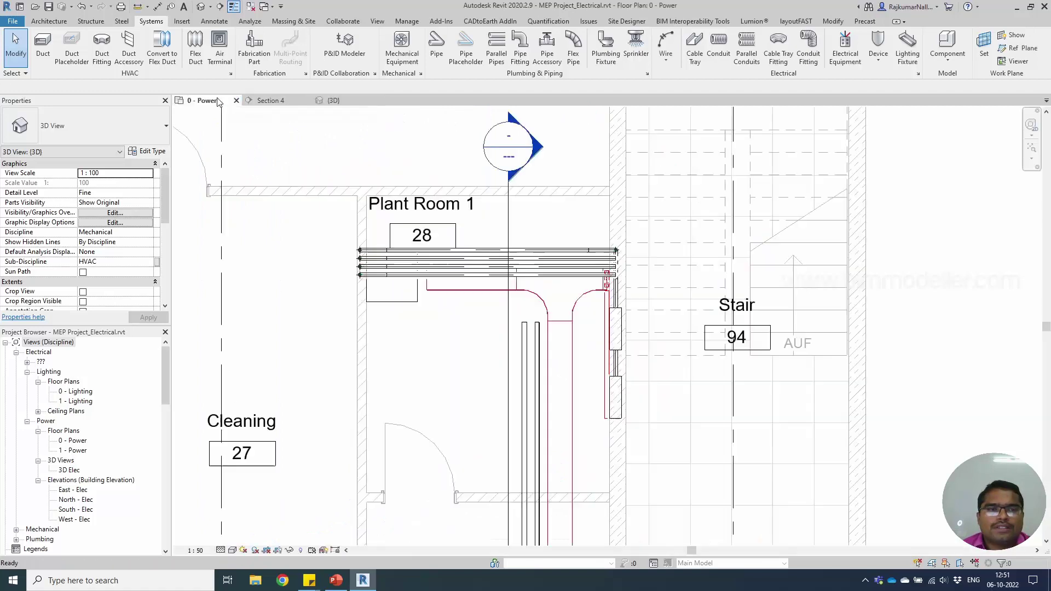
scroll(629, 332, down, 3)
scroll(635, 335, up, 1)
scroll(635, 335, up, 2)
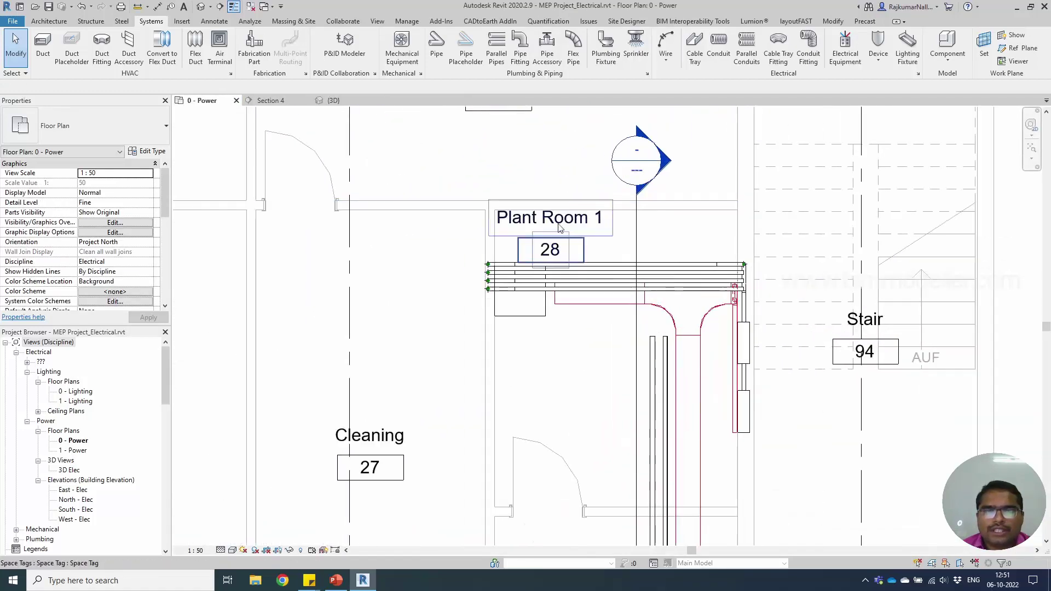
scroll(451, 281, up, 3)
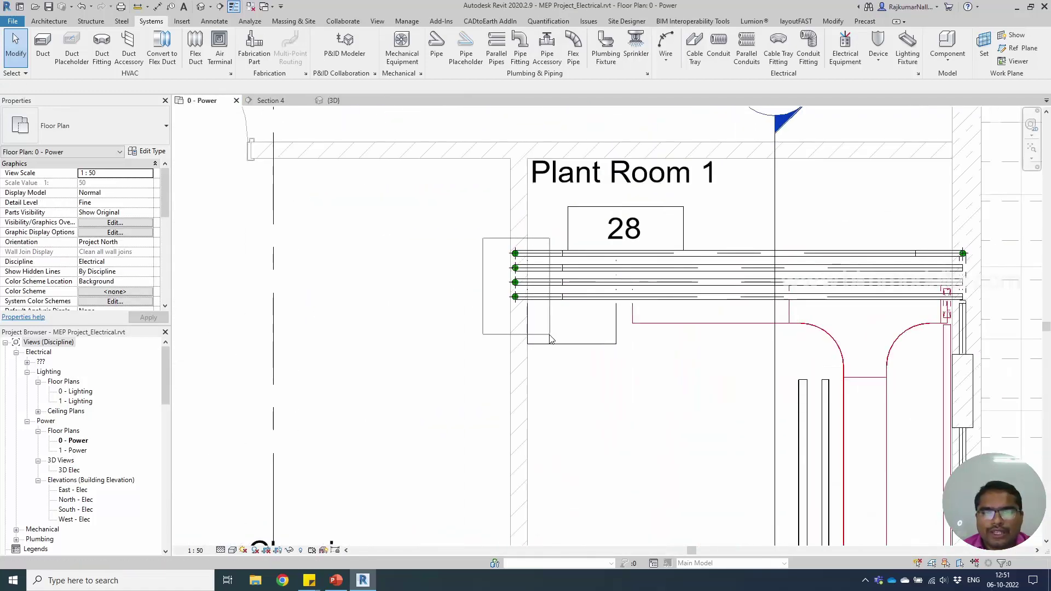
click(551, 339)
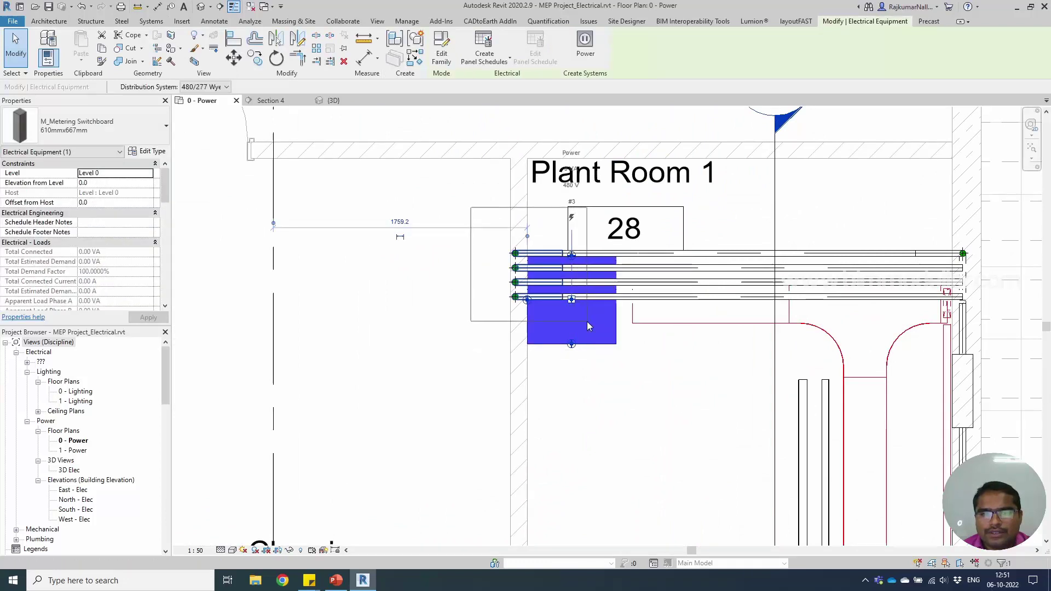
drag(507, 247, 567, 304)
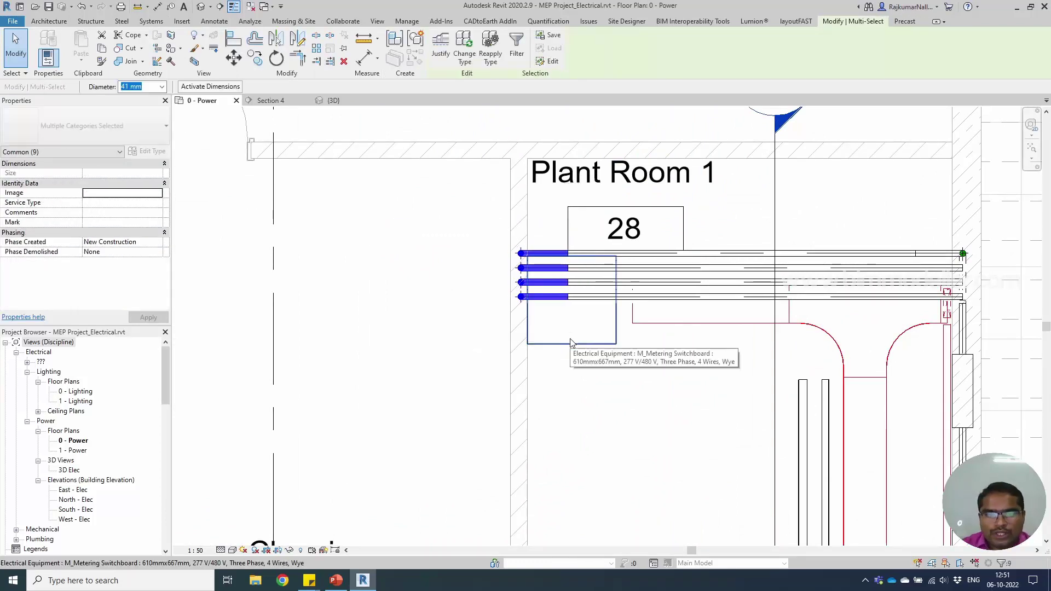
key(Escape)
- Open Section 4 and zoom in on the plant-room panel boxes
scroll(495, 345, down, 1)
scroll(494, 345, down, 3)
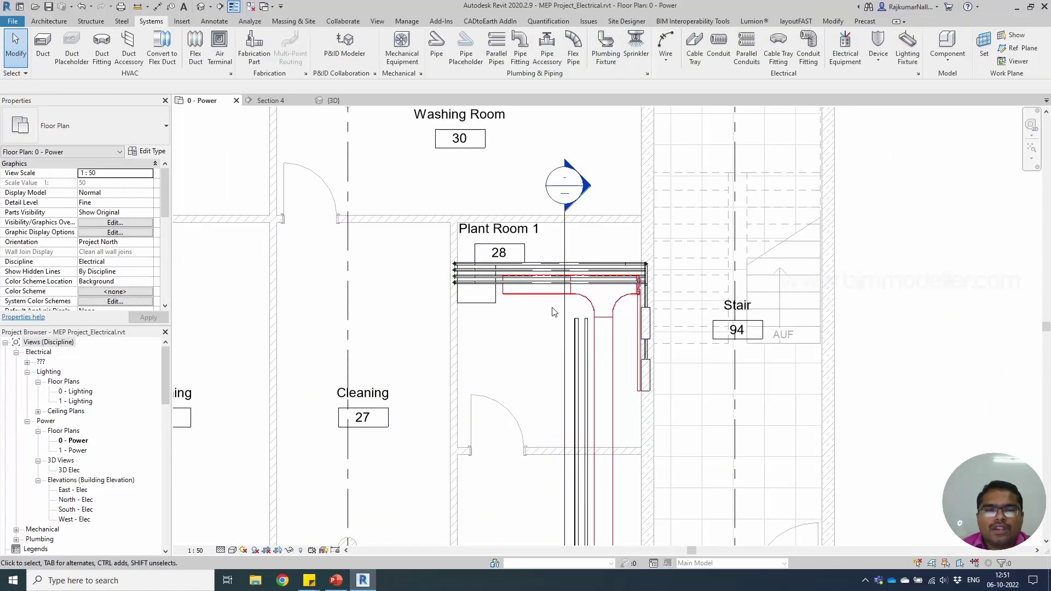
double_click(575, 192)
scroll(531, 365, up, 2)
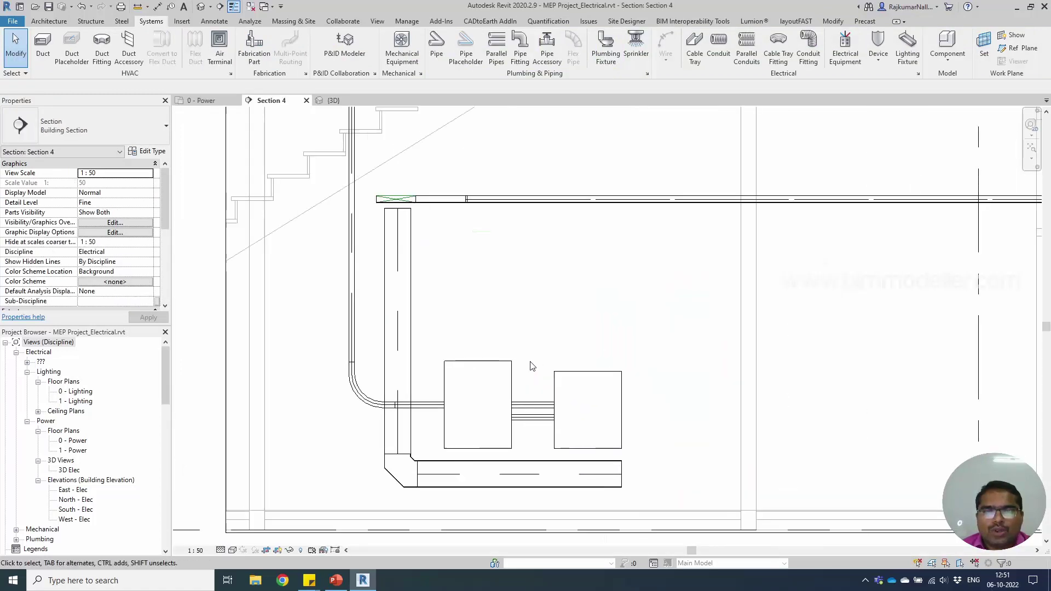
middle_drag(658, 426, 570, 410)
scroll(581, 414, up, 2)
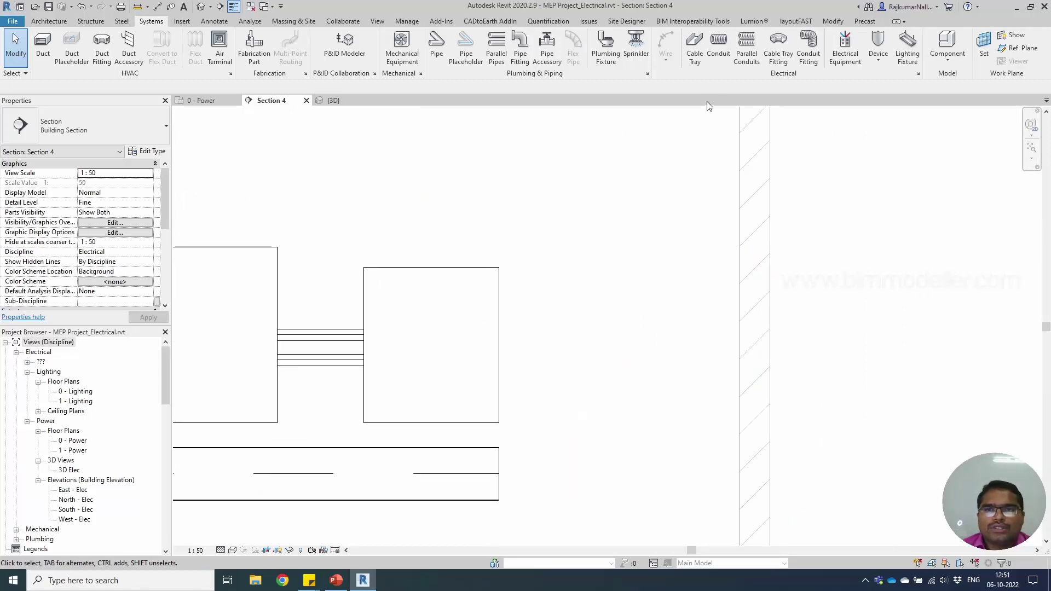
- Place a Conduit Junction Box - Cross - PVC just right of the panel and select it
click(807, 54)
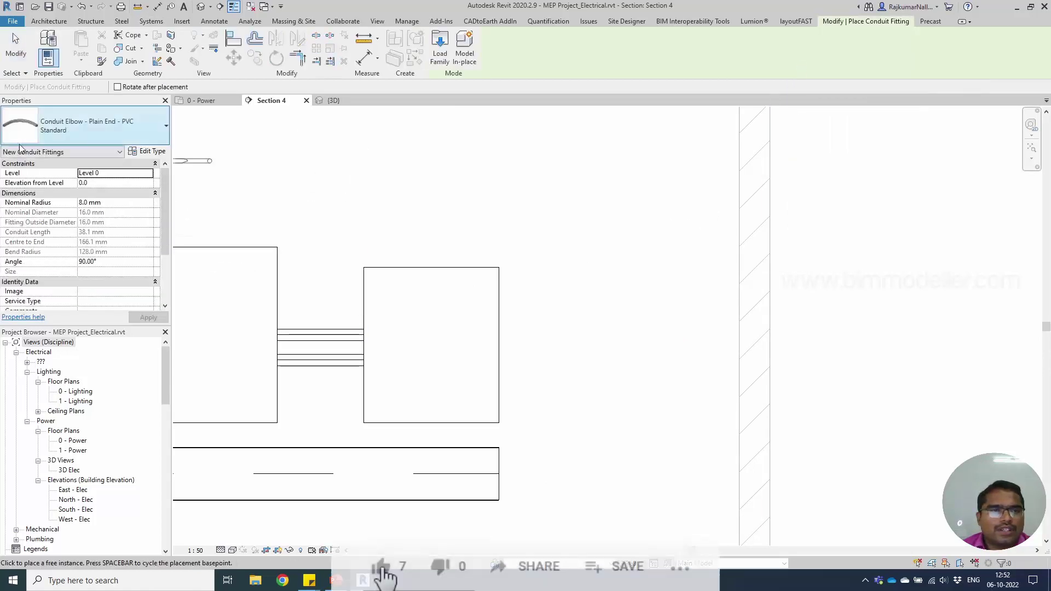
click(87, 126)
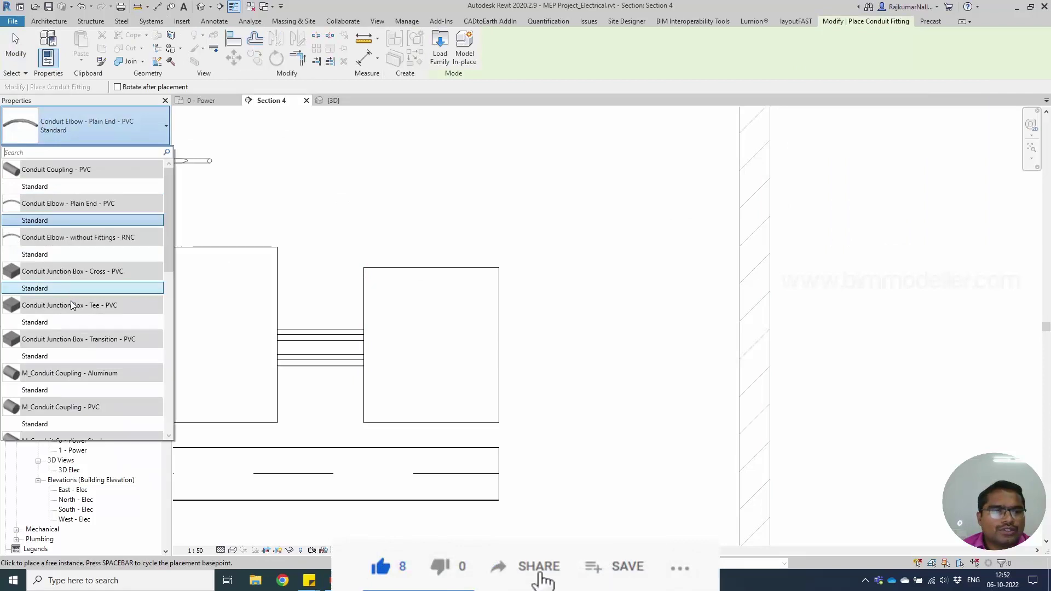
scroll(58, 224, down, 1)
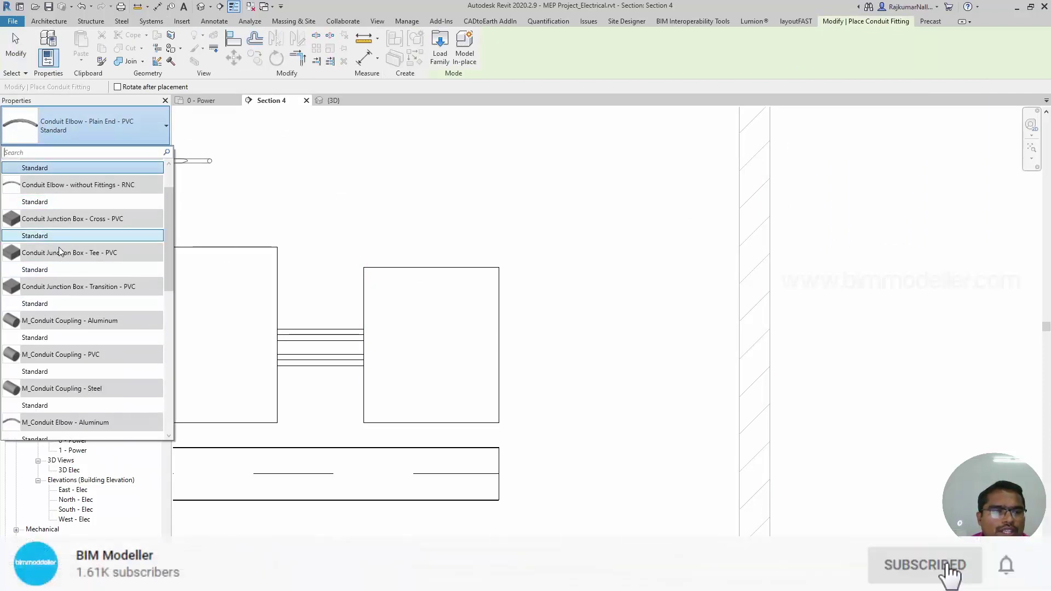
click(47, 235)
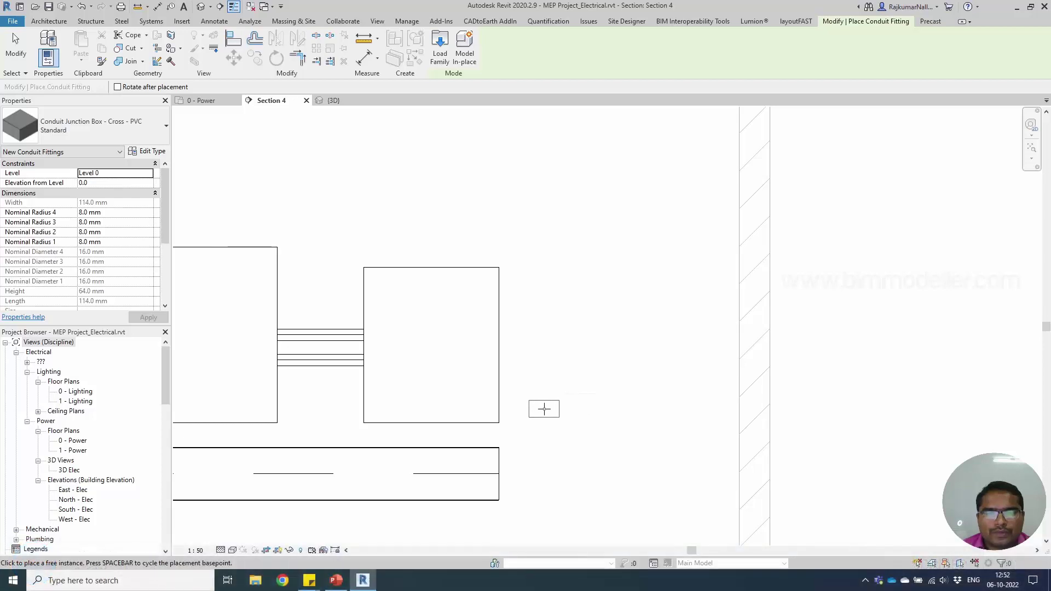
click(542, 408)
key(Escape)
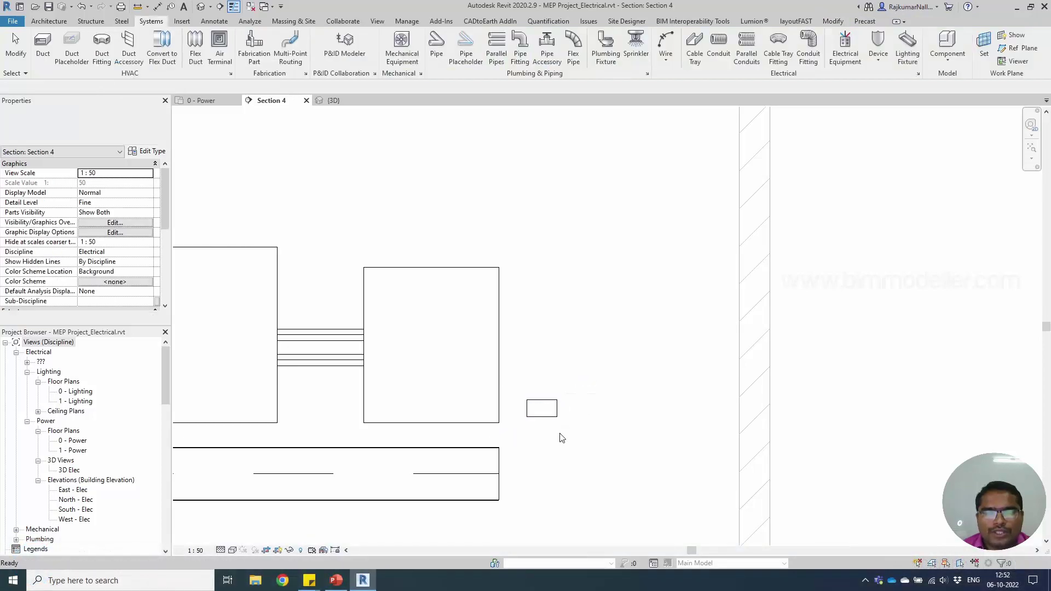
click(529, 412)
right_click(529, 414)
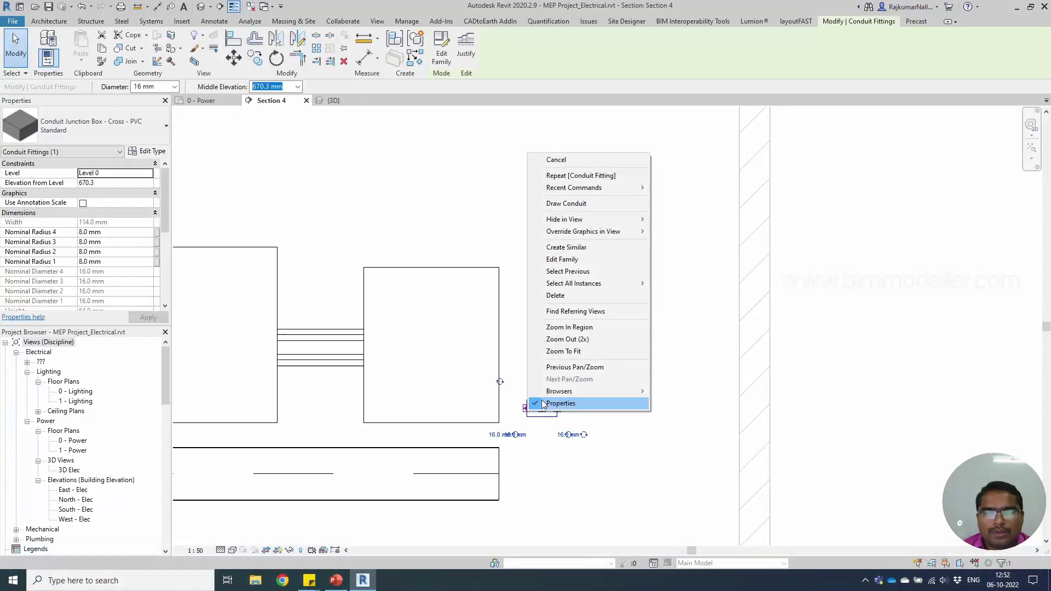
- Run a conduit from the junction box's left connector to the panel face, dismissing the error
click(495, 424)
click(526, 408)
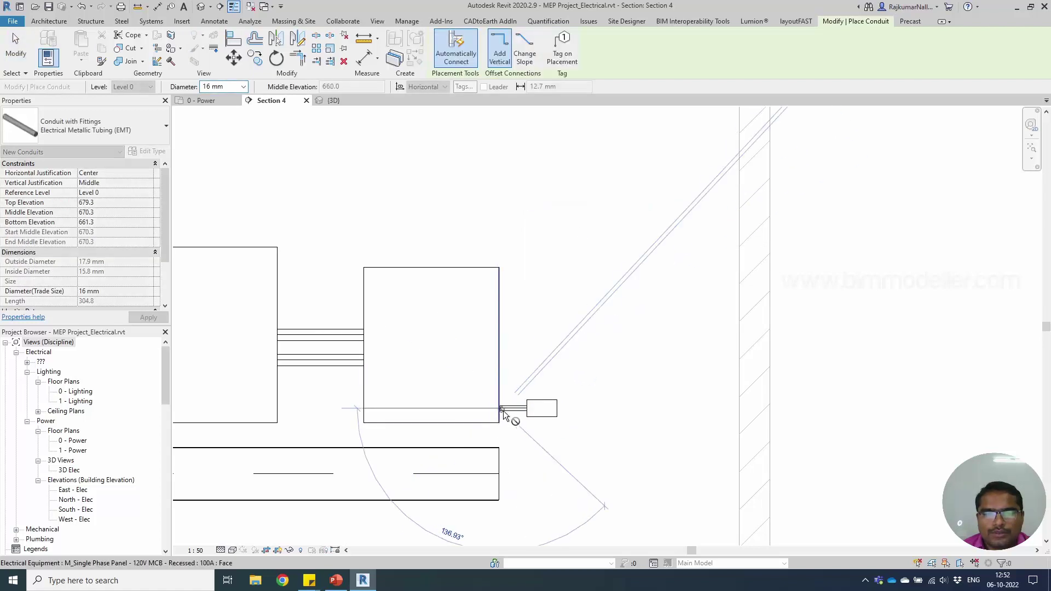
scroll(497, 410, up, 3)
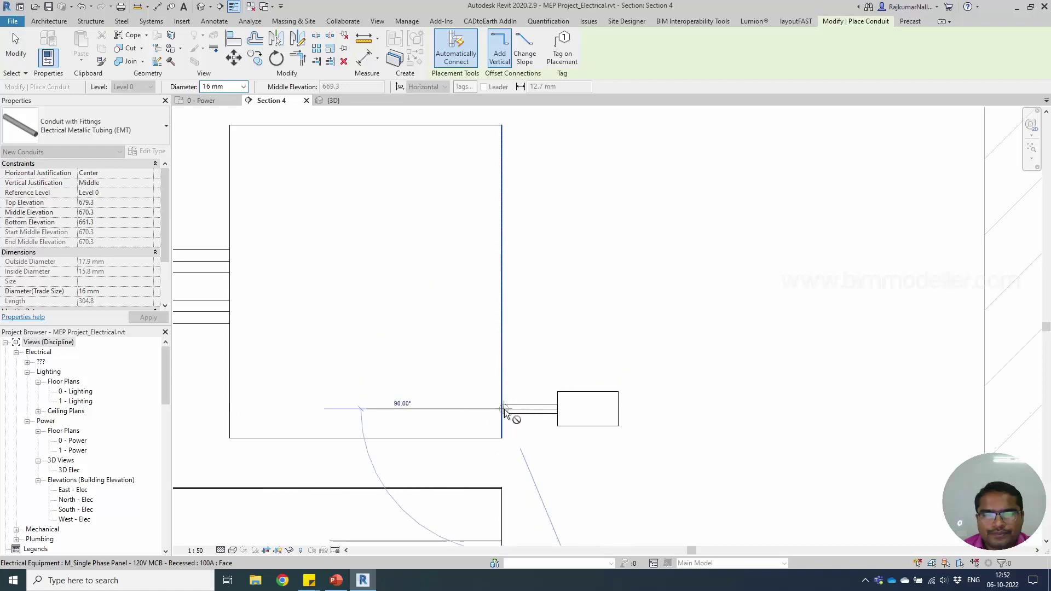
scroll(499, 411, up, 4)
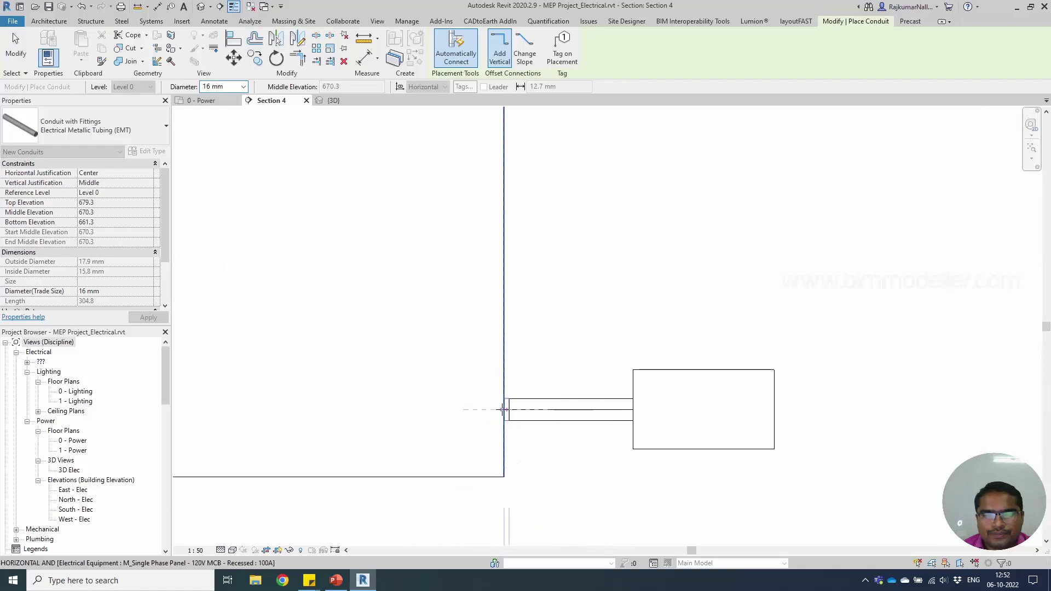
click(501, 411)
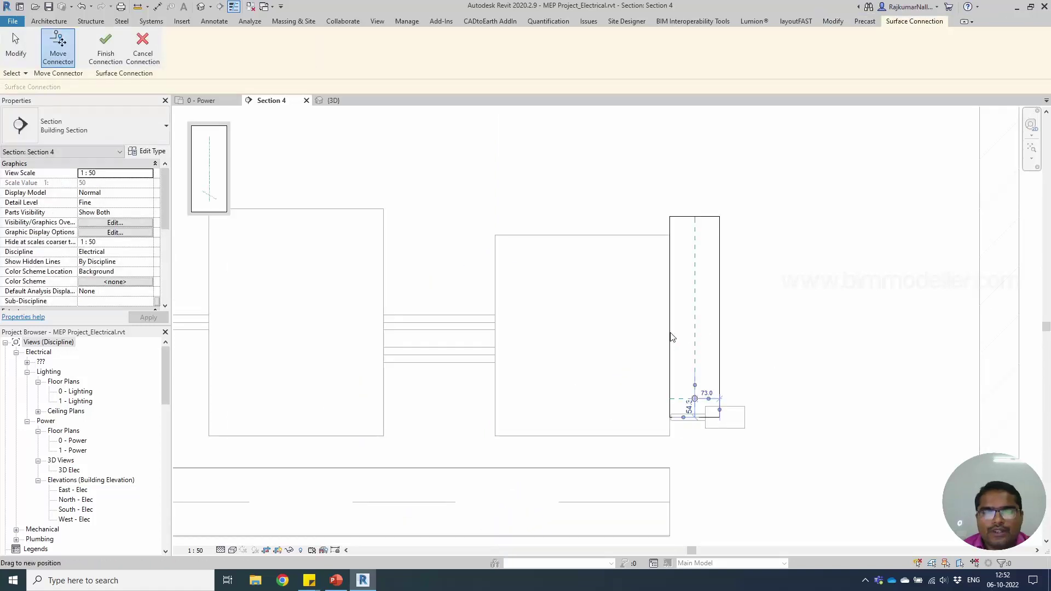
scroll(586, 392, down, 2)
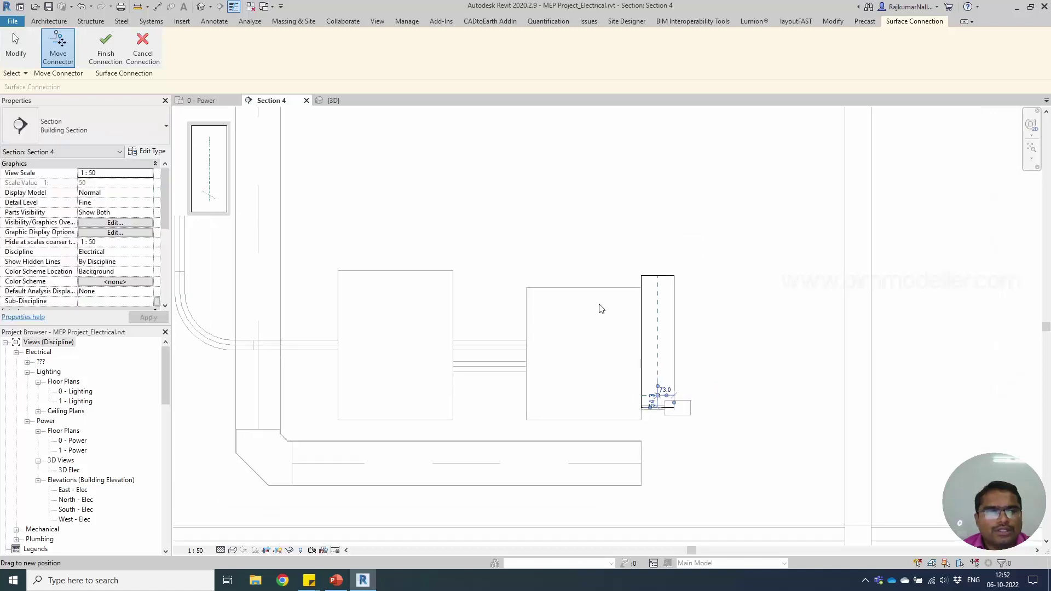
click(106, 58)
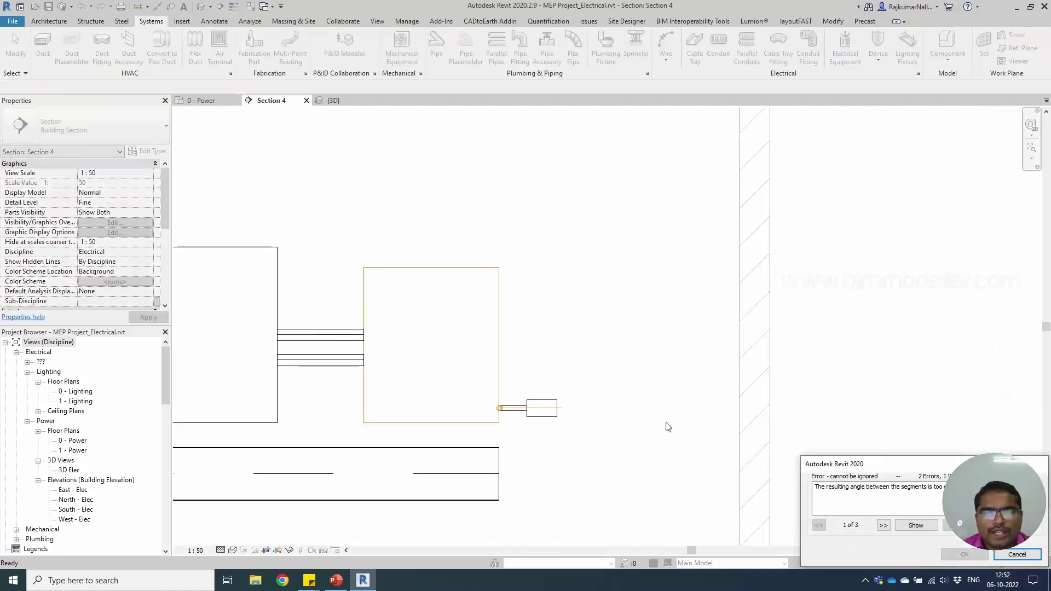
click(1014, 554)
scroll(511, 417, up, 2)
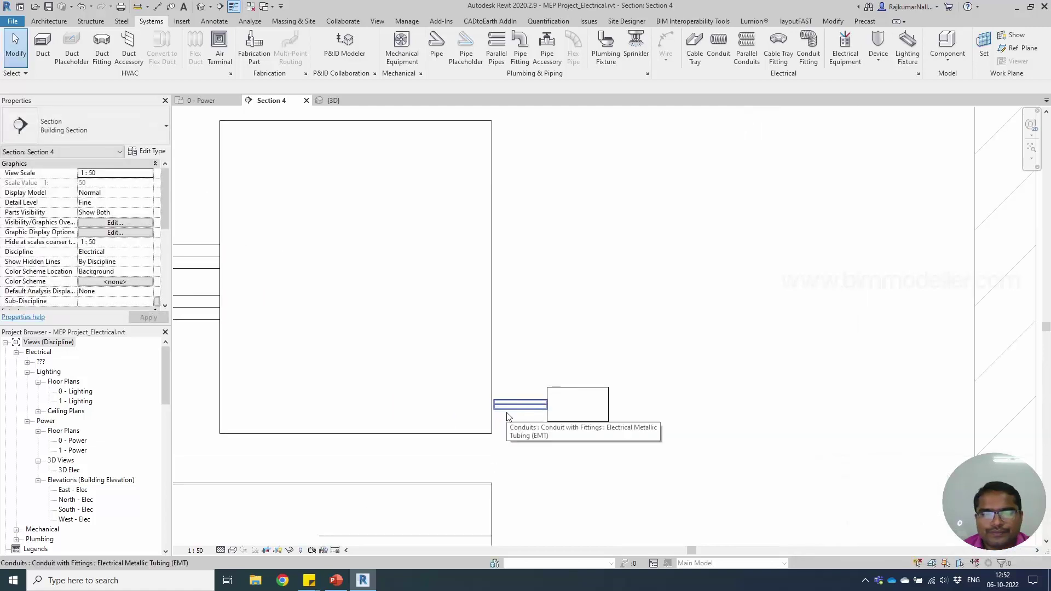
- Select the short conduit between the junction box and the panel
click(507, 416)
scroll(505, 417, up, 2)
scroll(475, 401, up, 2)
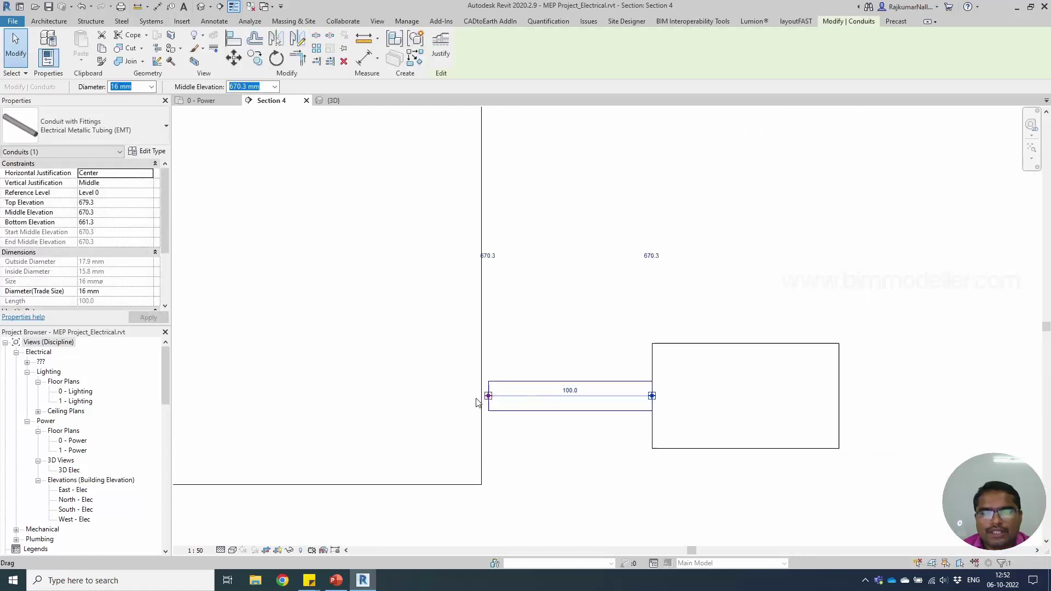
key(Escape)
click(492, 406)
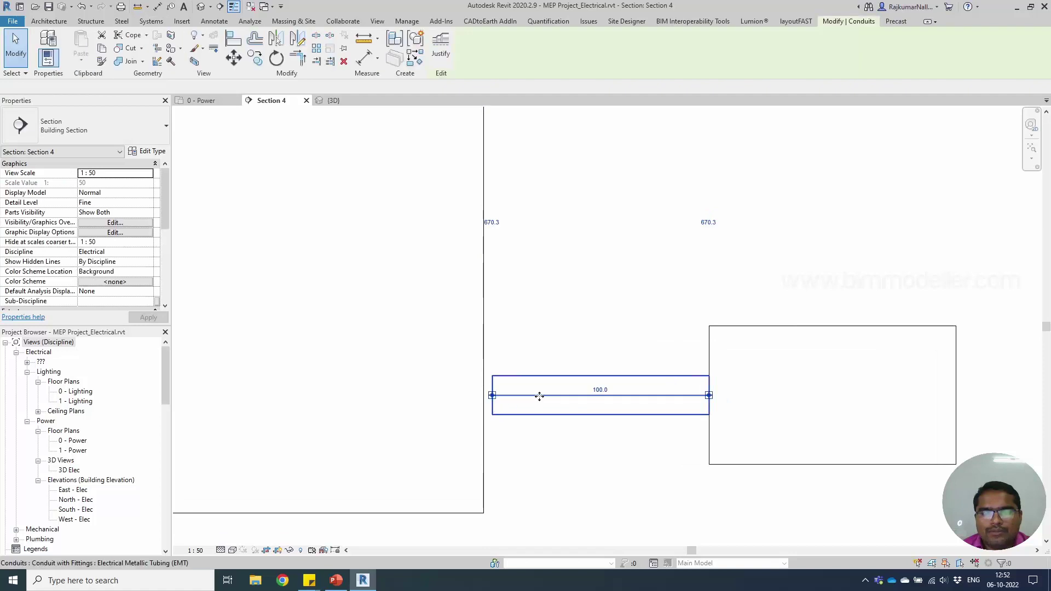
scroll(540, 396, down, 2)
scroll(504, 411, up, 2)
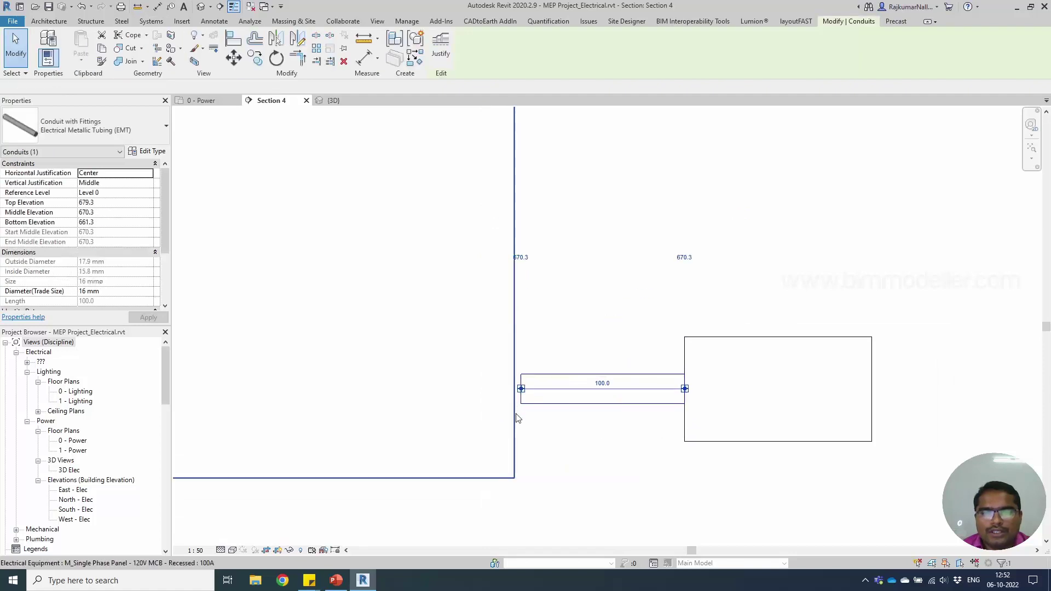
click(517, 397)
click(525, 396)
- Draw conduit from it to the panel face, cancel the surface connection, and select the junction box
right_click(524, 395)
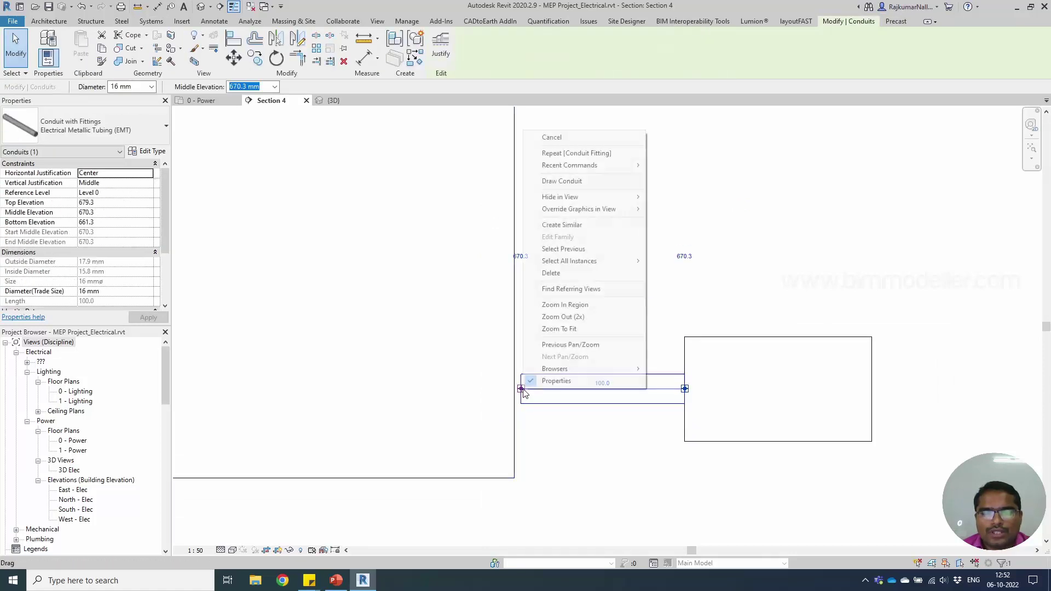
click(576, 186)
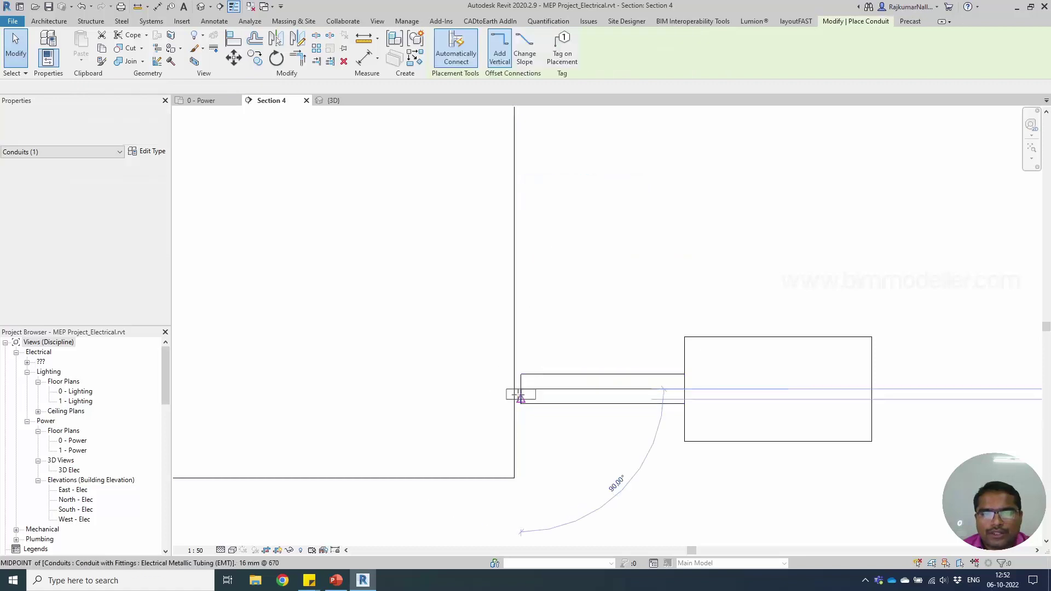
scroll(515, 391, up, 2)
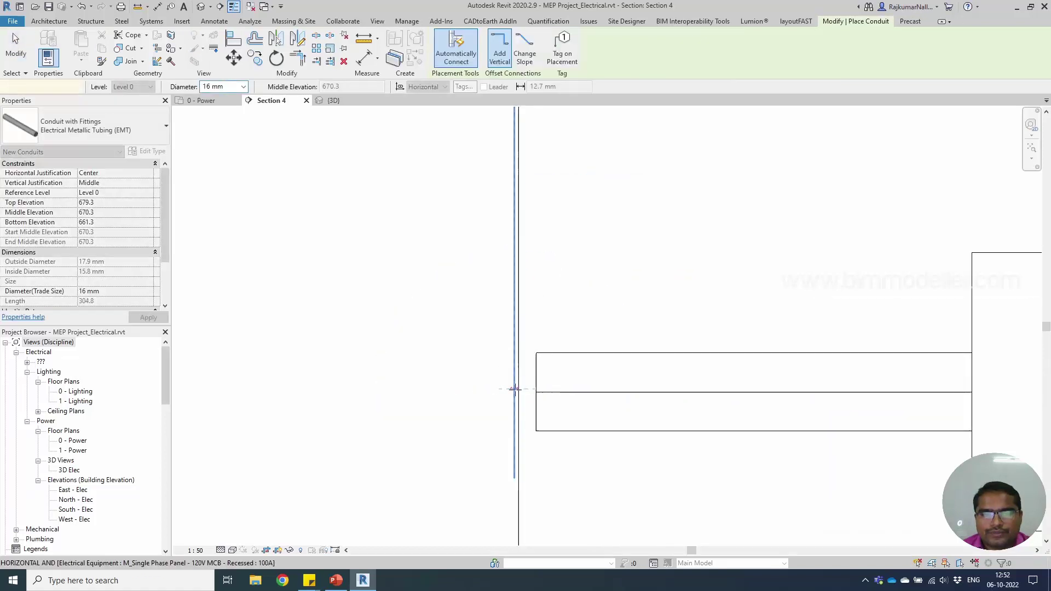
click(516, 390)
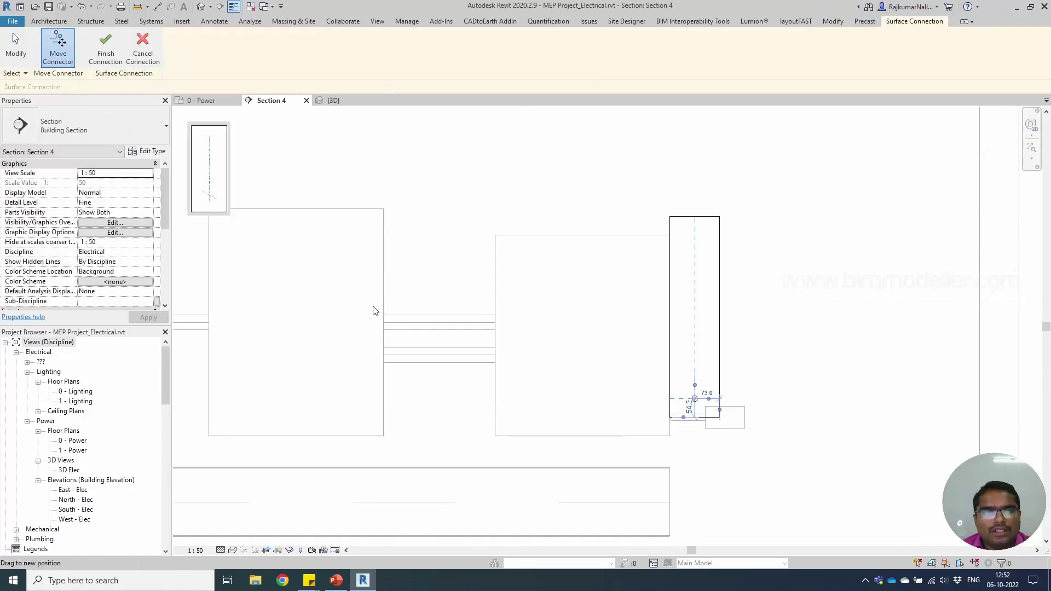
click(143, 54)
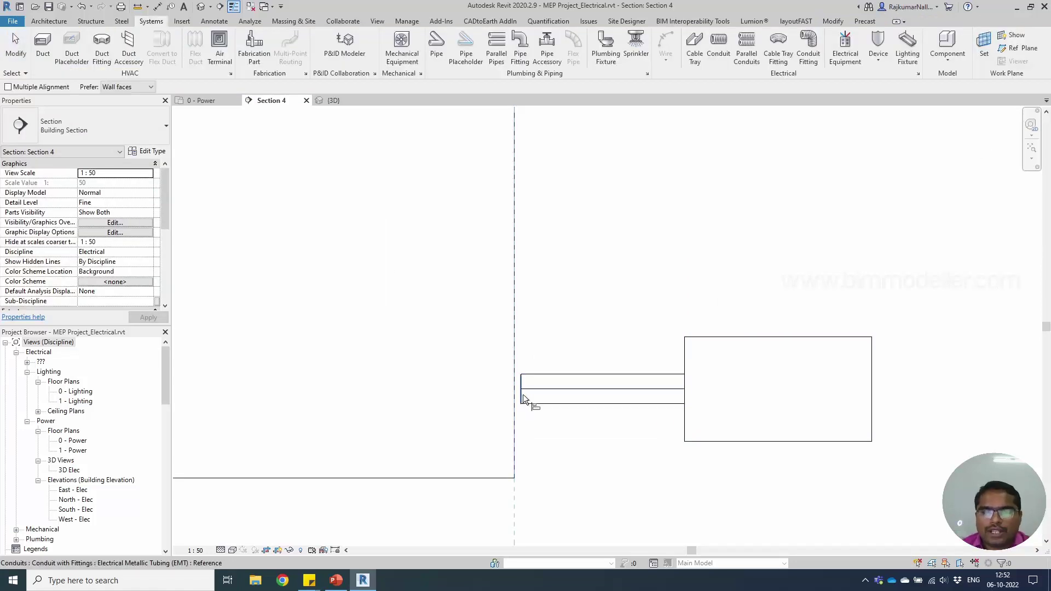
scroll(528, 437, down, 3)
scroll(536, 453, down, 4)
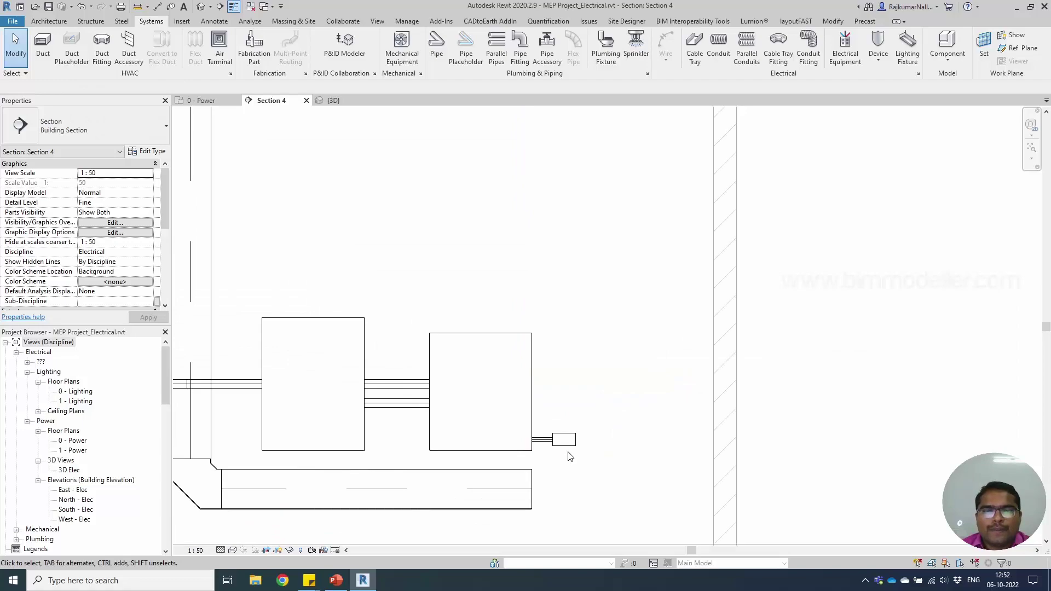
click(576, 454)
- Find and select the junction box in the 3D view, orbiting to an isometric angle
click(336, 102)
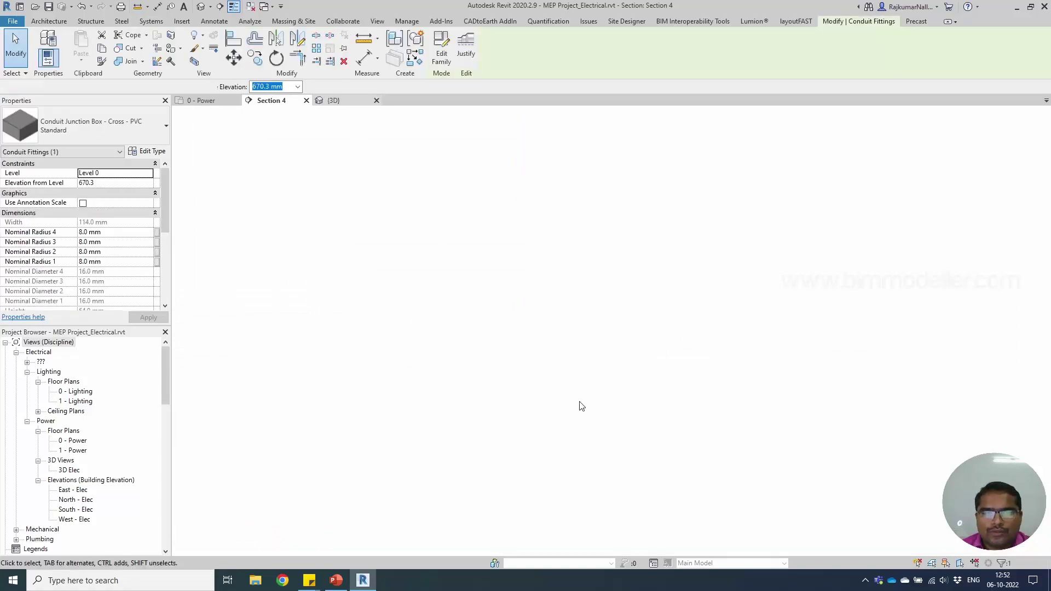
shift+middle_drag(665, 416, 653, 392)
scroll(653, 392, down, 3)
key(Escape)
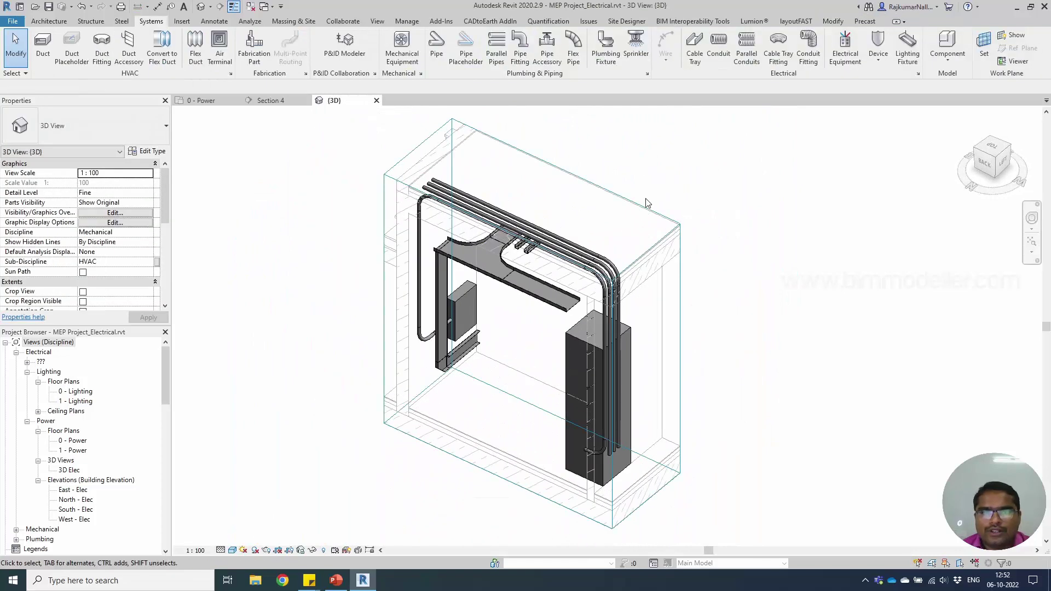
click(636, 207)
shift+middle_drag(575, 324, 615, 384)
scroll(616, 353, up, 6)
scroll(565, 363, up, 3)
click(477, 355)
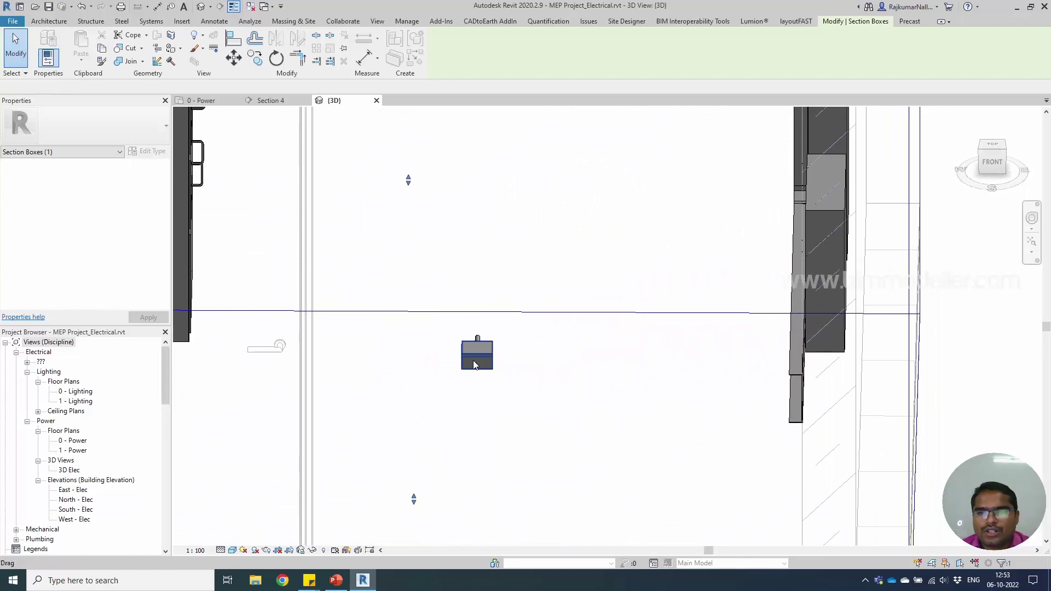
shift+middle_drag(552, 444, 751, 458)
scroll(753, 461, down, 4)
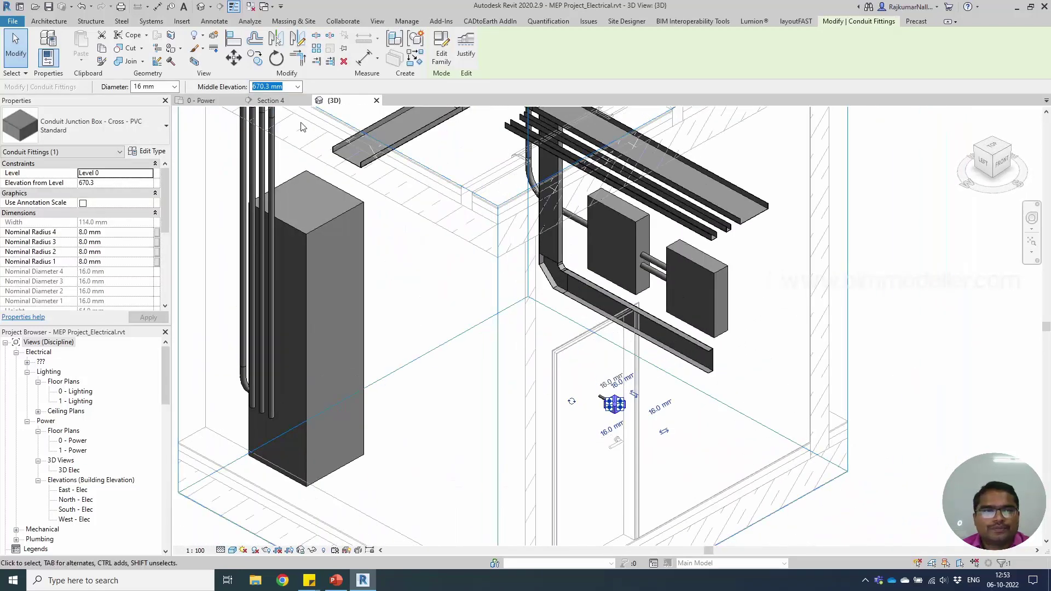
- Return to the 0 - Power floor plan centred on the junction box
click(206, 101)
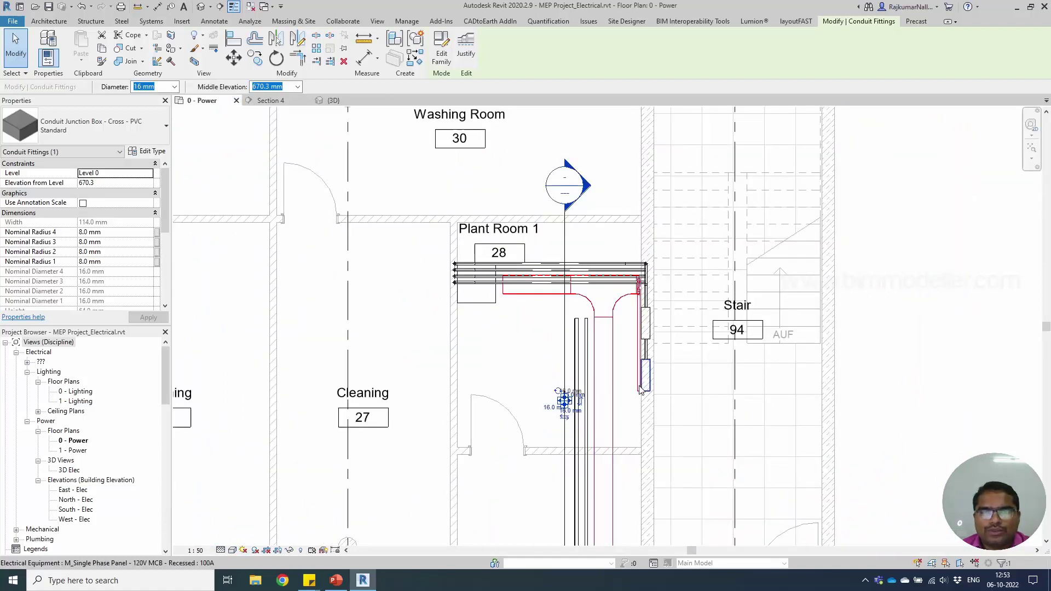
middle_drag(656, 455, 629, 280)
scroll(542, 230, up, 5)
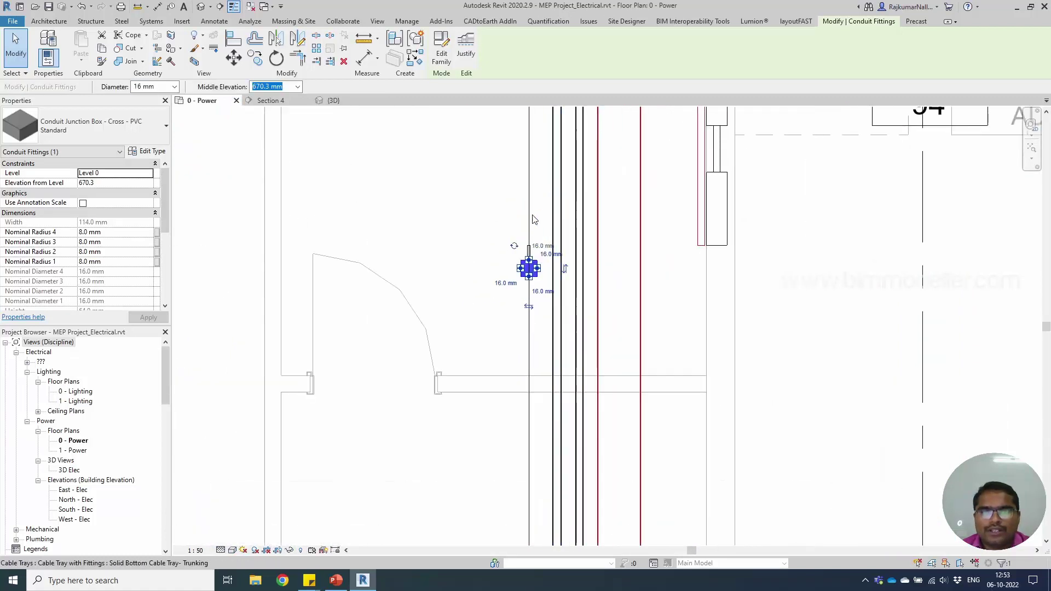
- Align the PVC junction box to the wall face
key(l)
scroll(550, 353, down, 2)
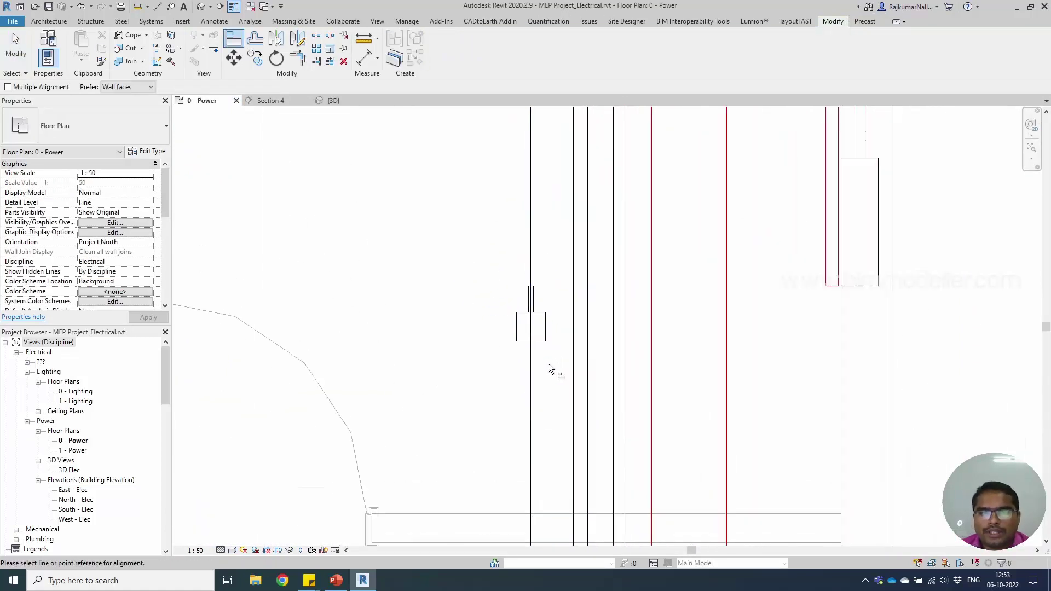
click(771, 341)
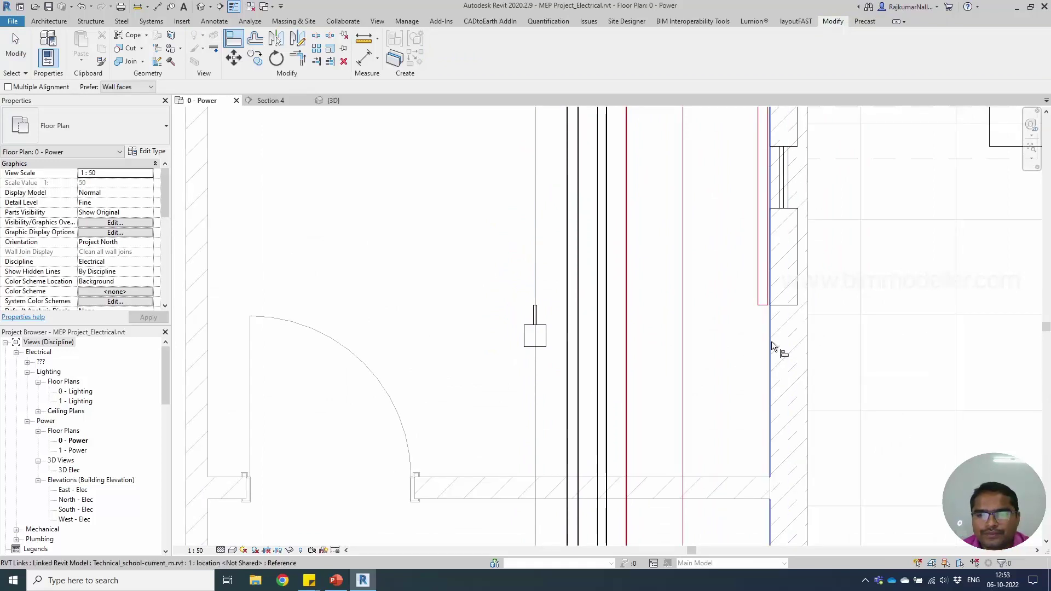
click(522, 332)
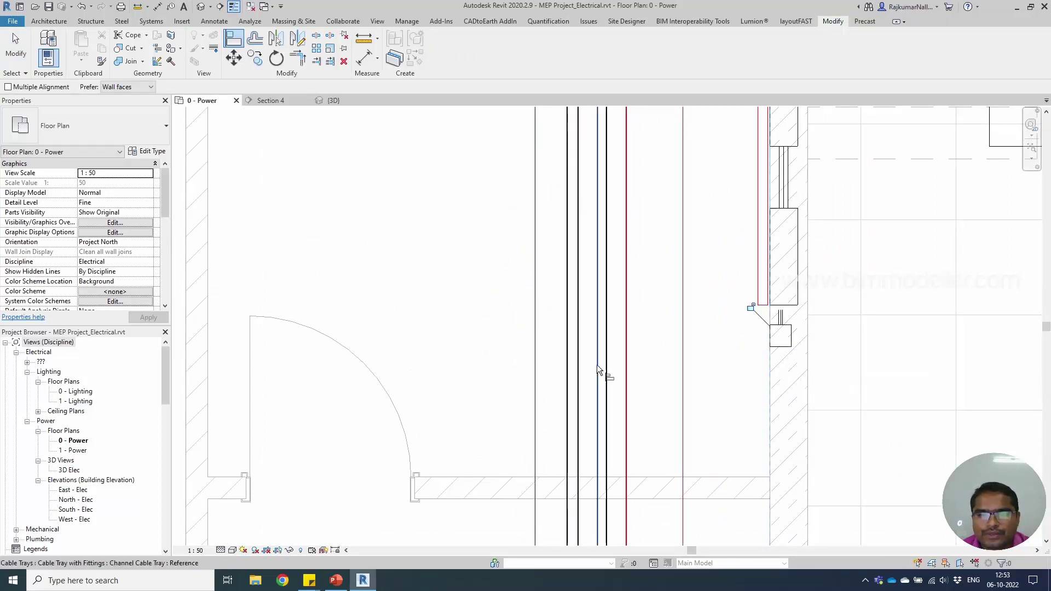
key(Escape)
- Adjust the conduit above the junction box, shortening it to 40 length
scroll(750, 329, up, 2)
click(797, 357)
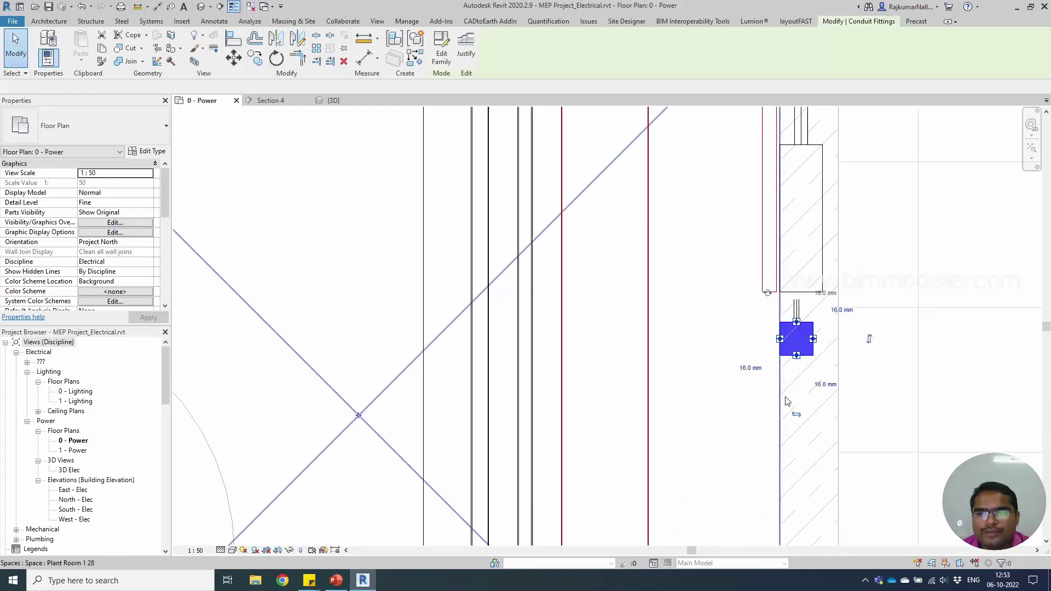
key(Escape)
click(797, 310)
scroll(795, 306, up, 3)
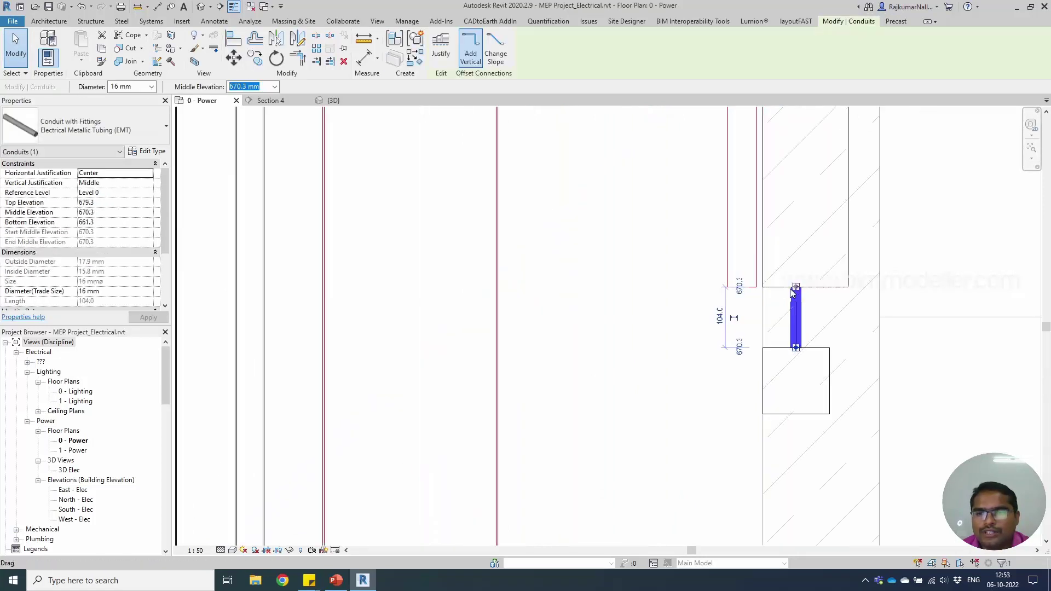
drag(796, 292, 798, 369)
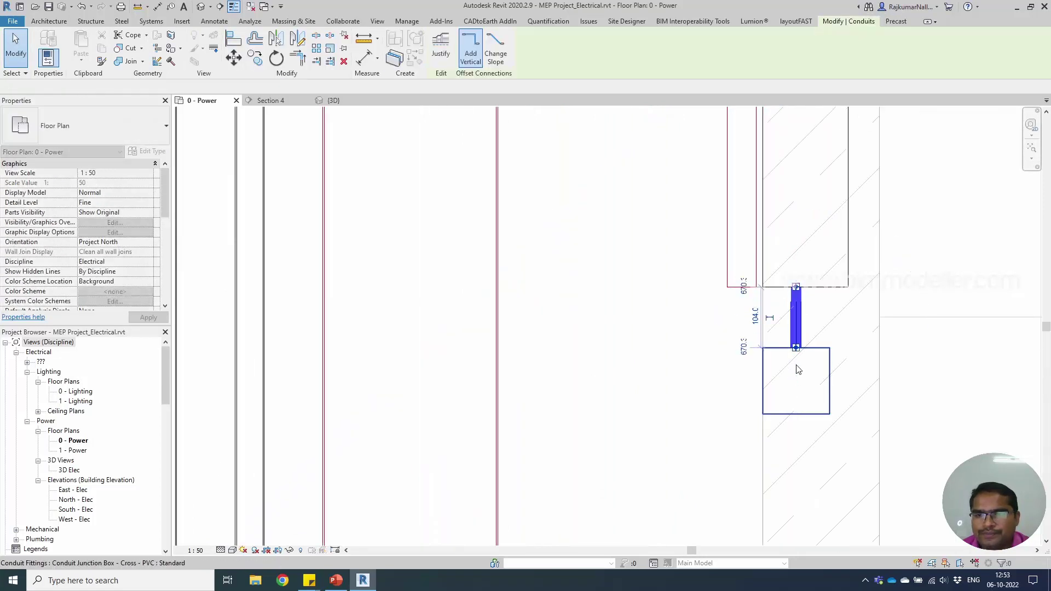
scroll(668, 362, down, 2)
key(Escape)
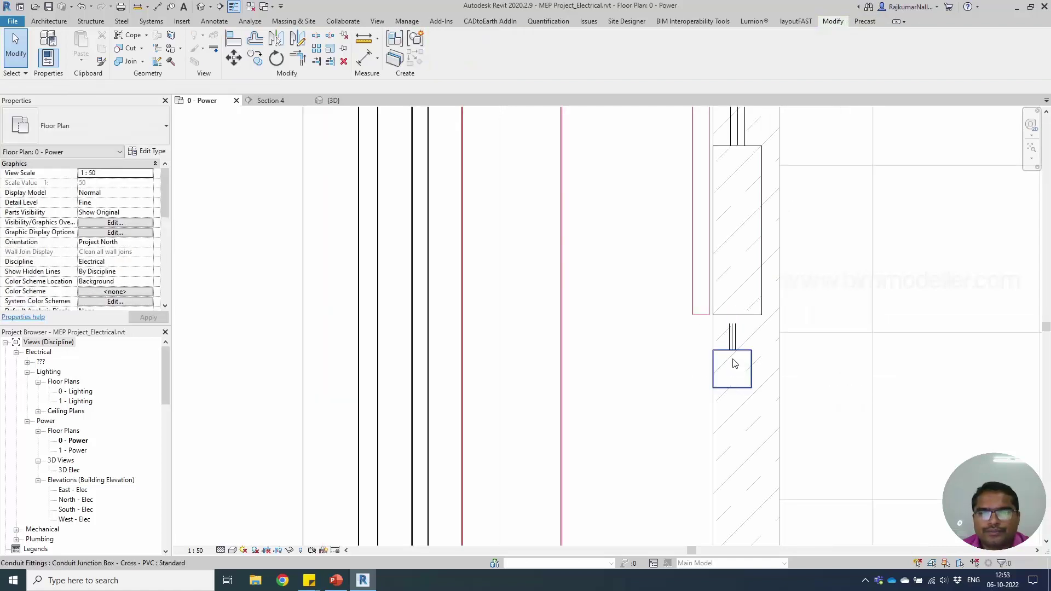
click(737, 328)
scroll(736, 328, up, 2)
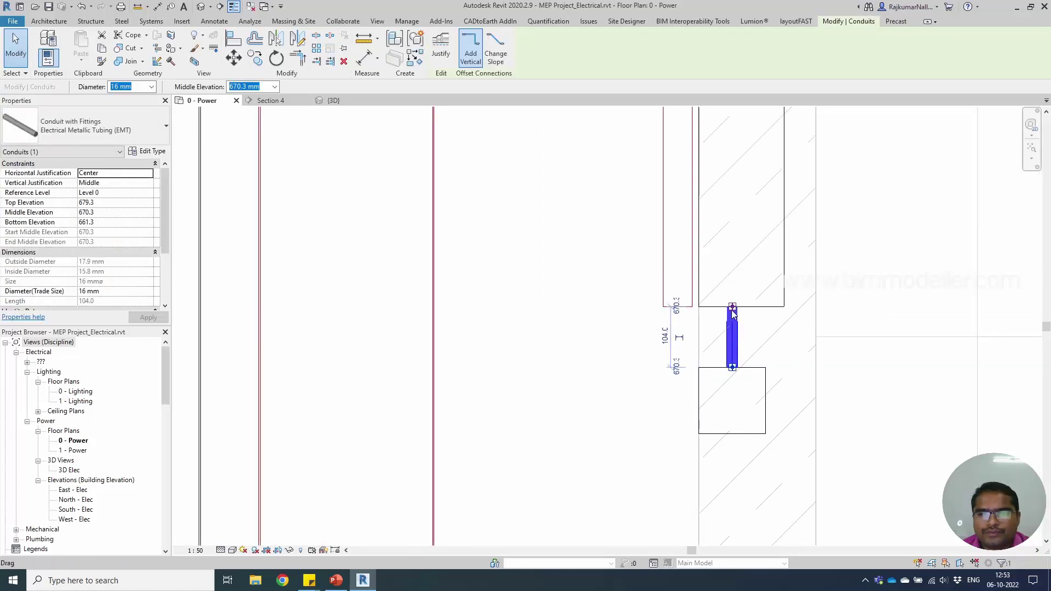
drag(733, 307, 732, 344)
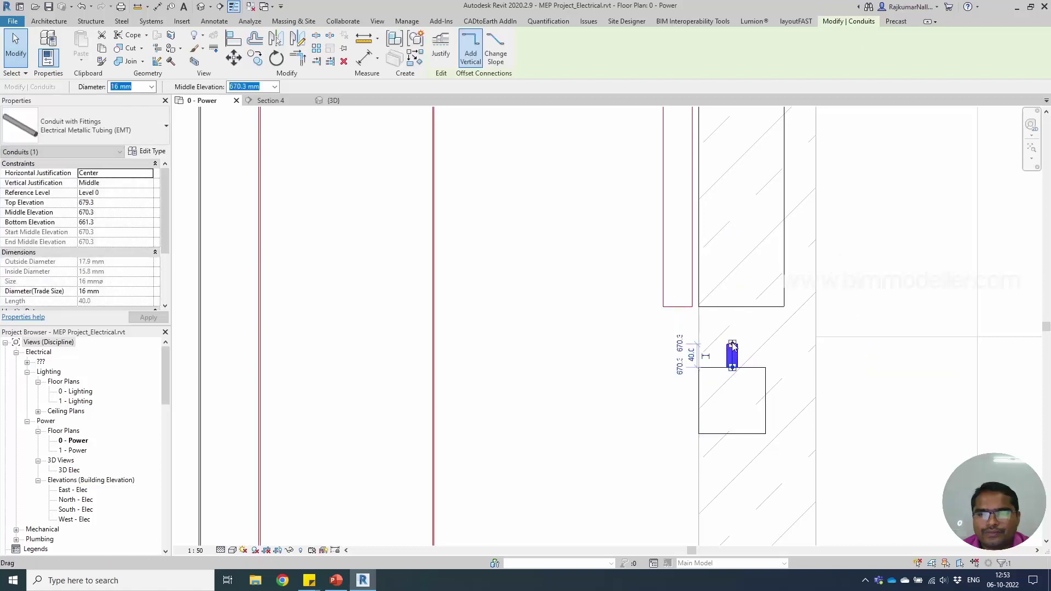
- Draw conduit from it to the panel face and finish the connection
right_click(731, 343)
click(767, 135)
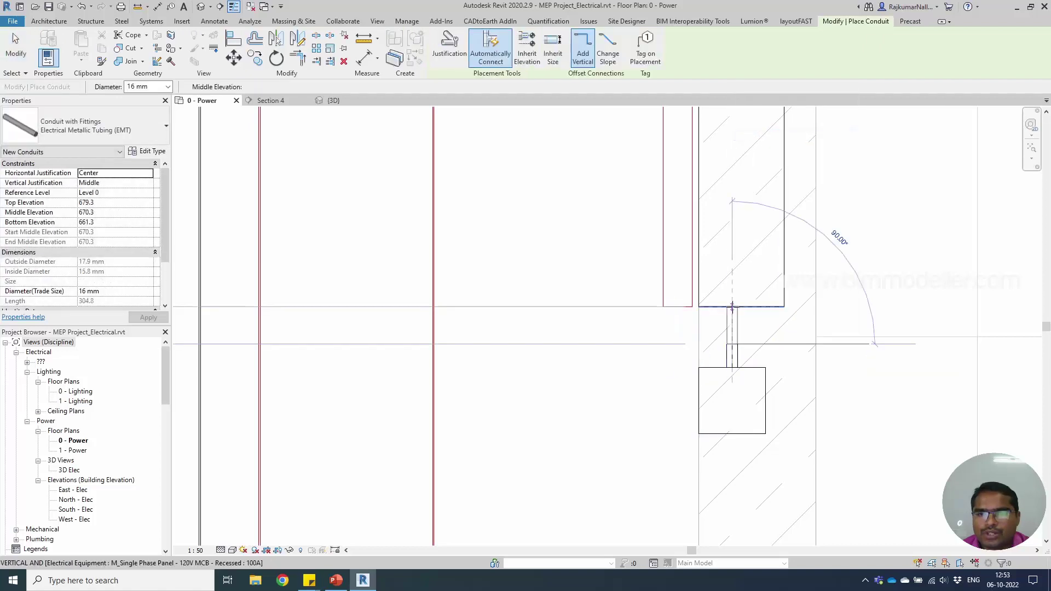
click(720, 415)
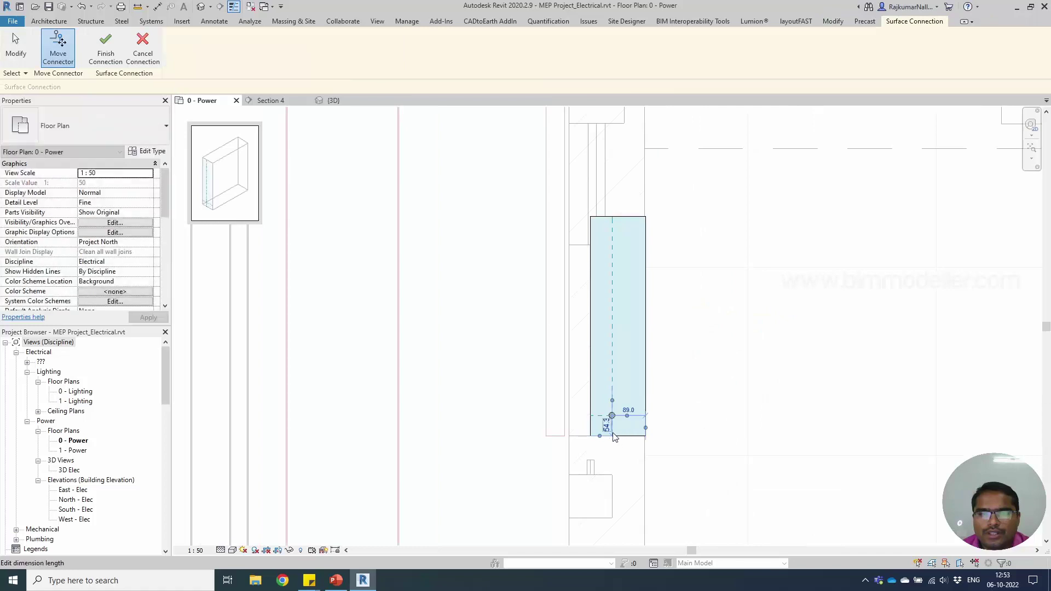
scroll(613, 425, up, 3)
key(Escape)
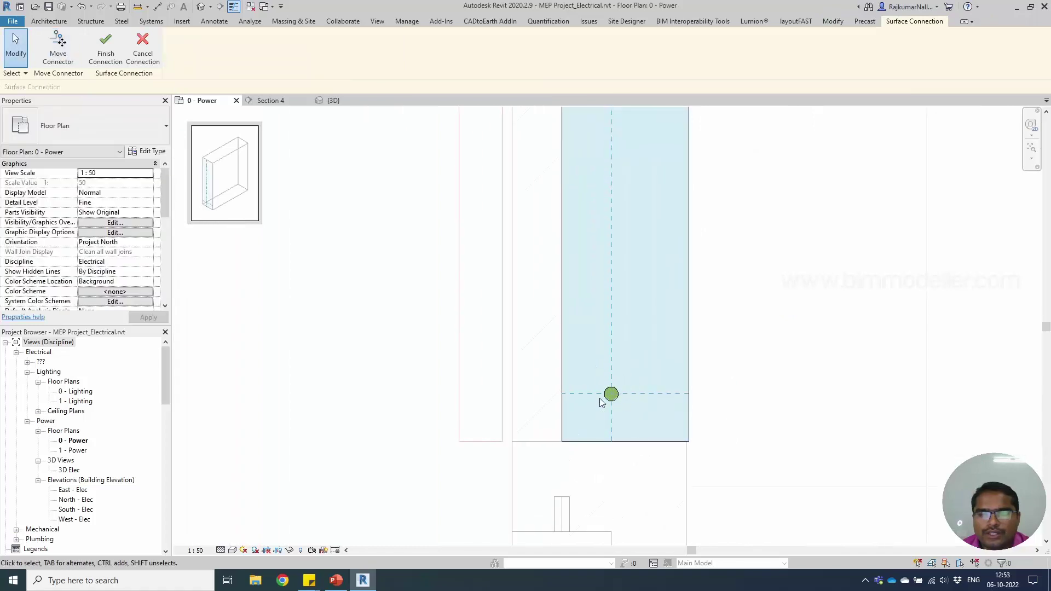
click(109, 62)
key(Escape)
key(Escape)
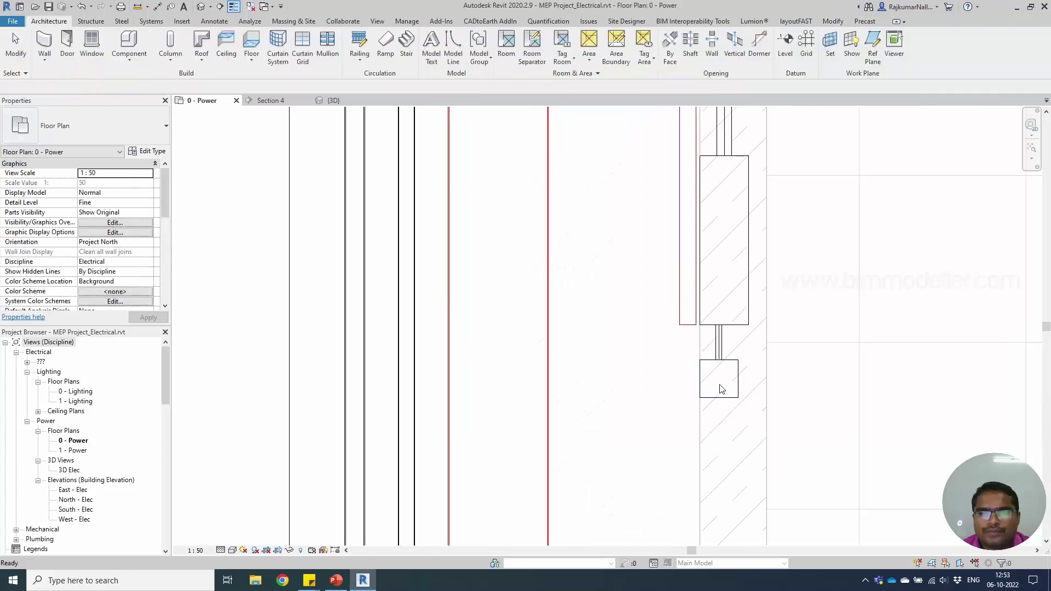
- Select and check the connected conduit run in the plan
click(720, 367)
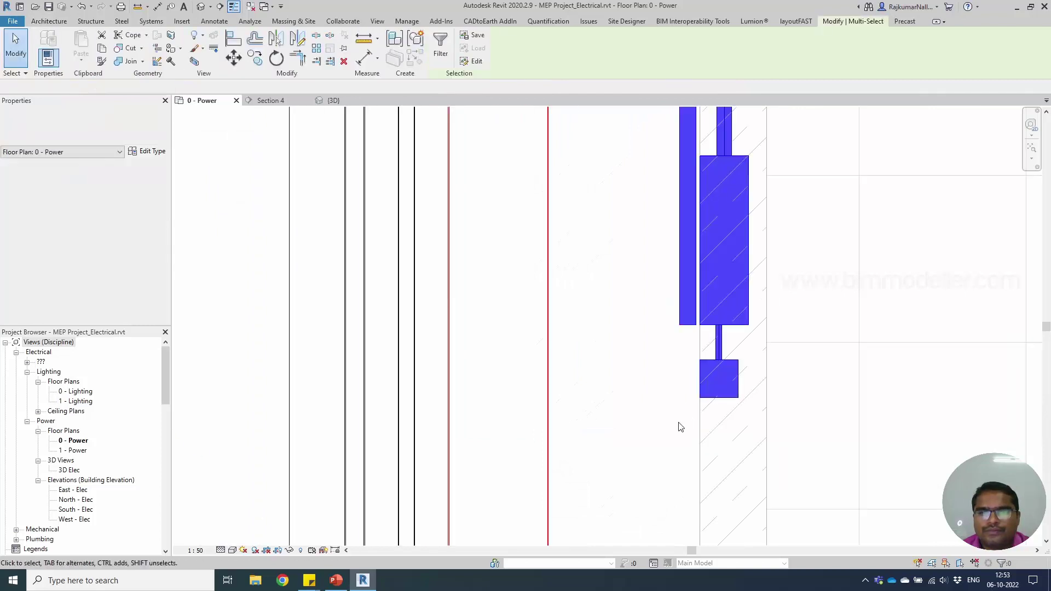
scroll(681, 427, down, 5)
key(Escape)
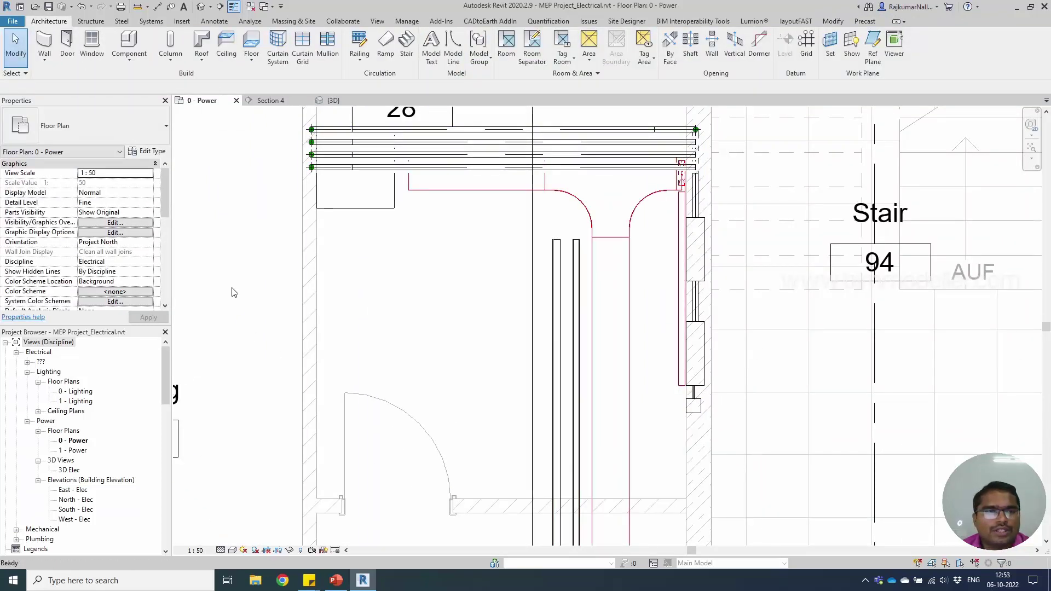
- Orbit the 3D view to review the plant-room panels, conduits and junction boxes
click(330, 102)
scroll(547, 329, down, 3)
shift+middle_drag(603, 356, 707, 392)
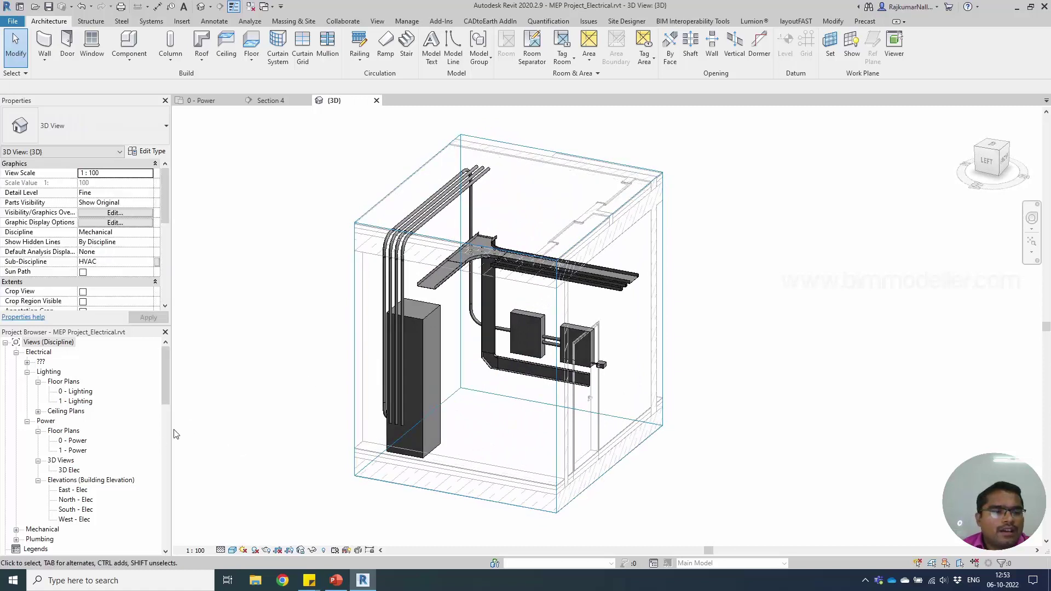
click(474, 214)
key(Escape)
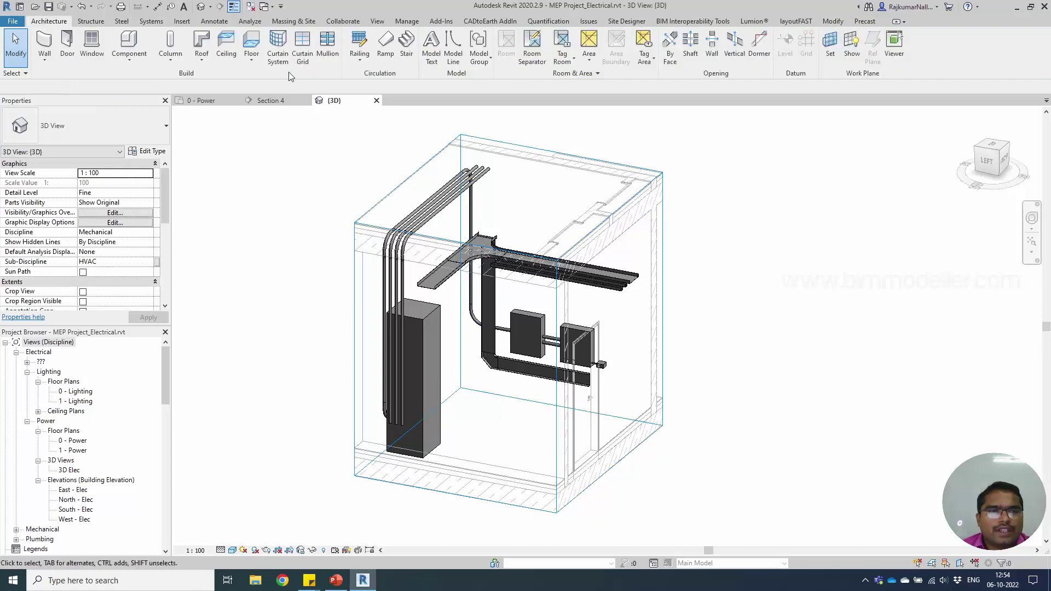
click(405, 22)
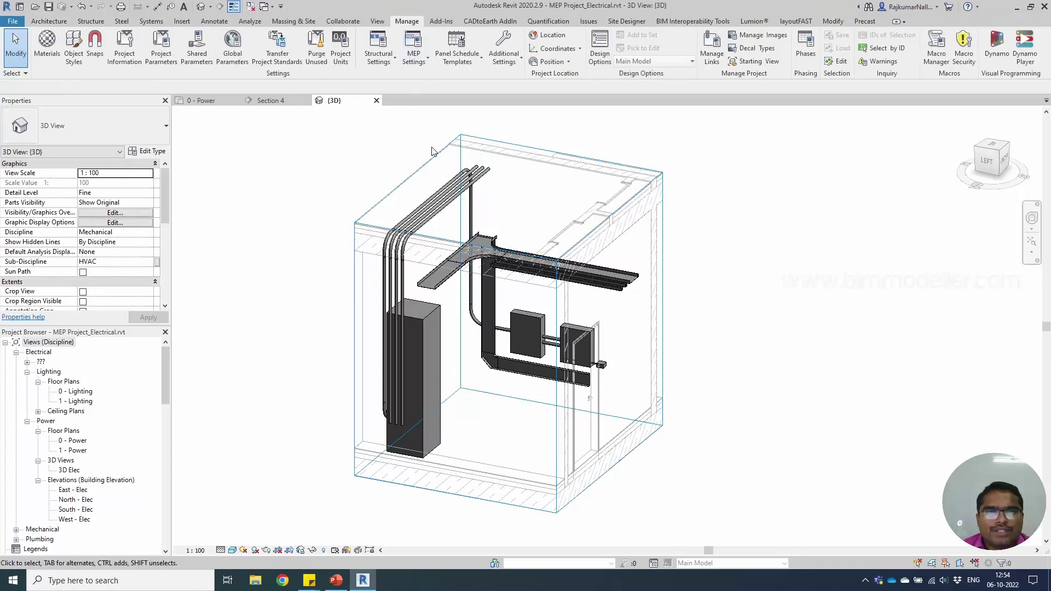
click(426, 63)
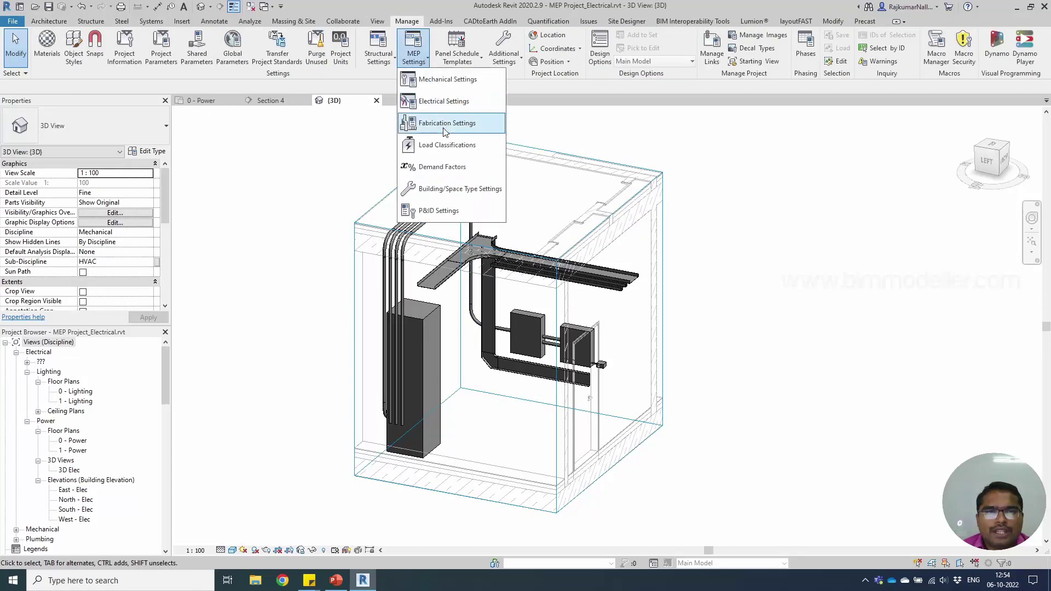
click(464, 105)
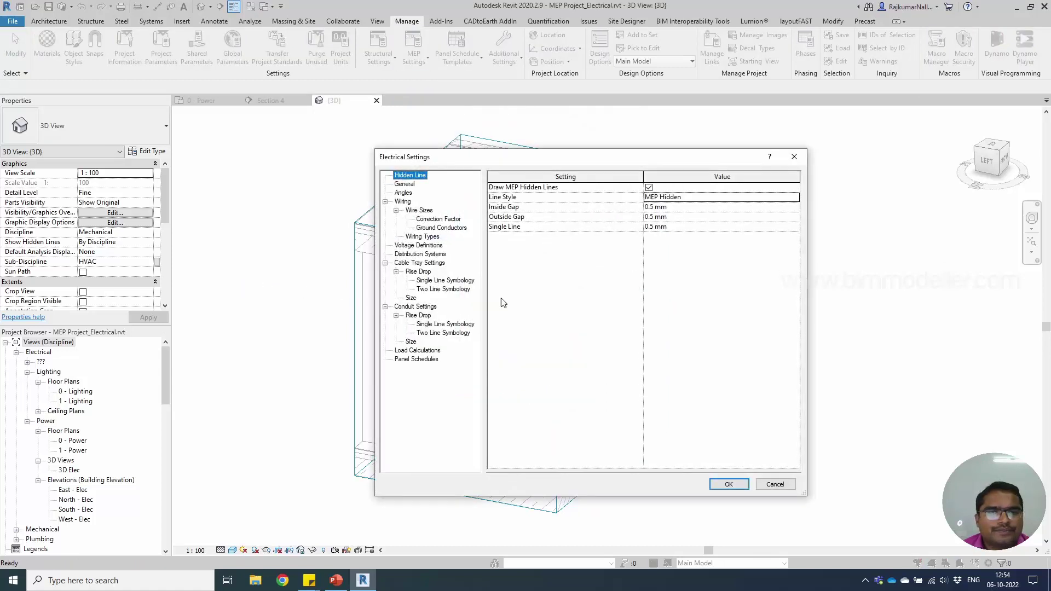
click(407, 308)
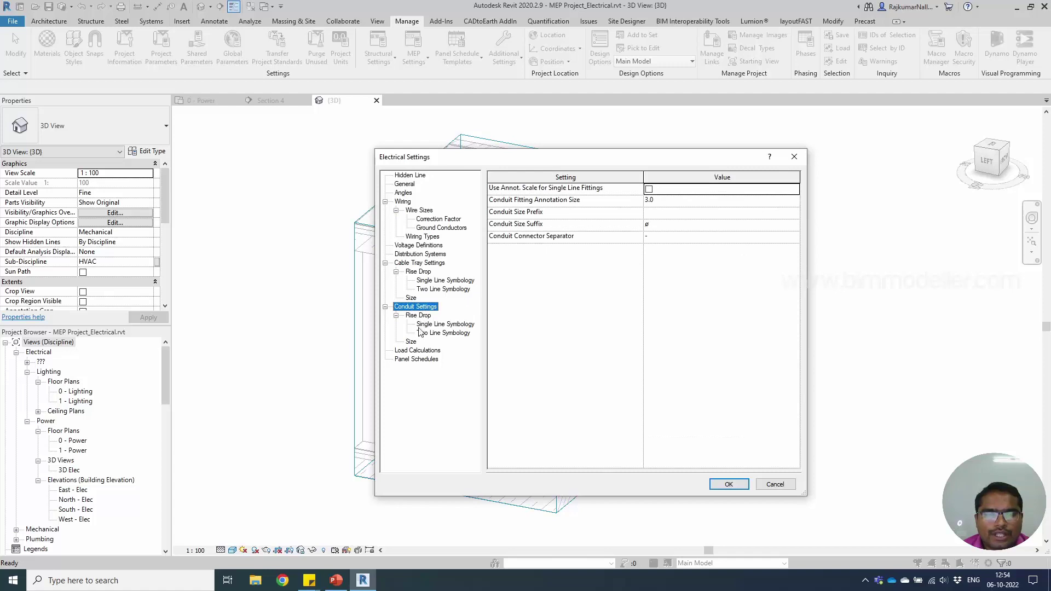
click(410, 342)
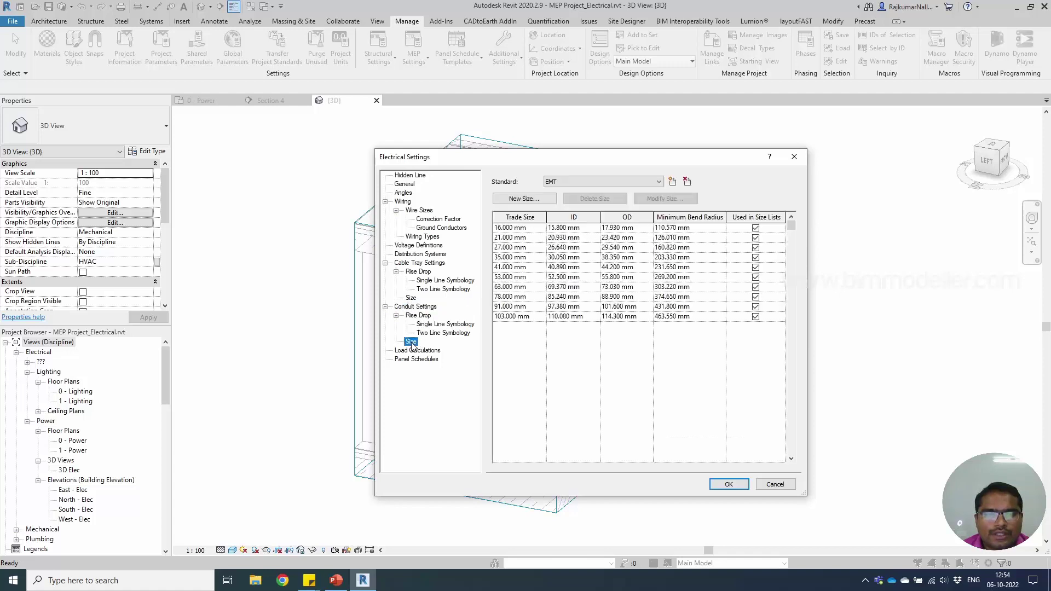
click(588, 181)
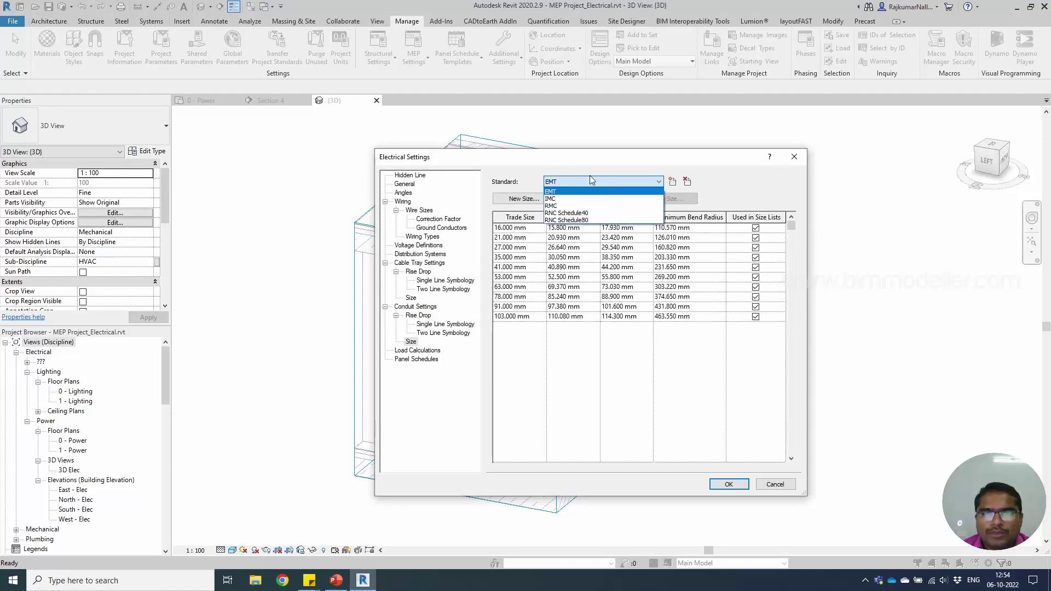
click(555, 171)
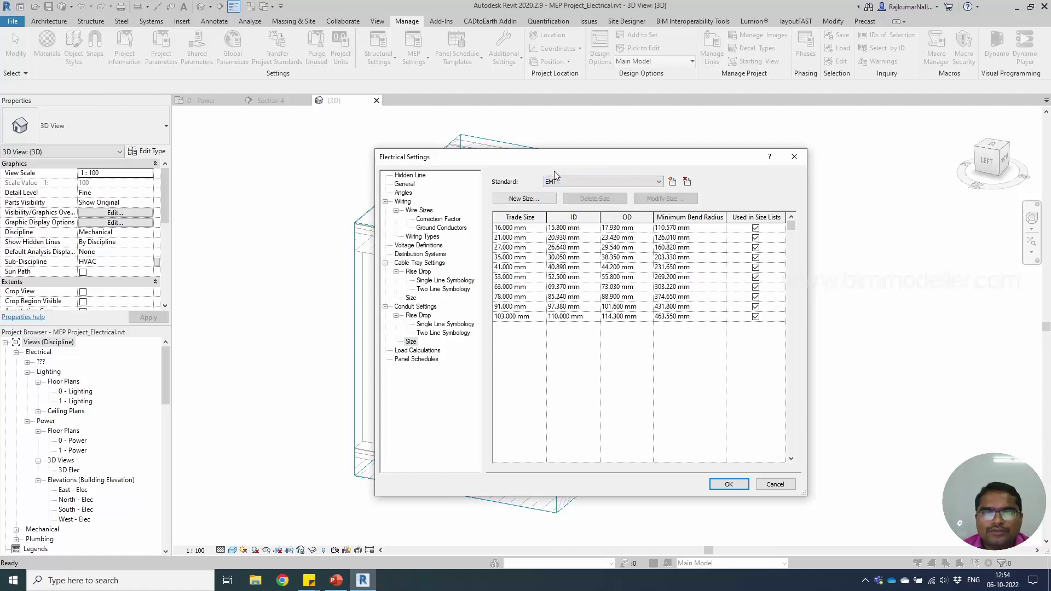
click(554, 181)
click(530, 182)
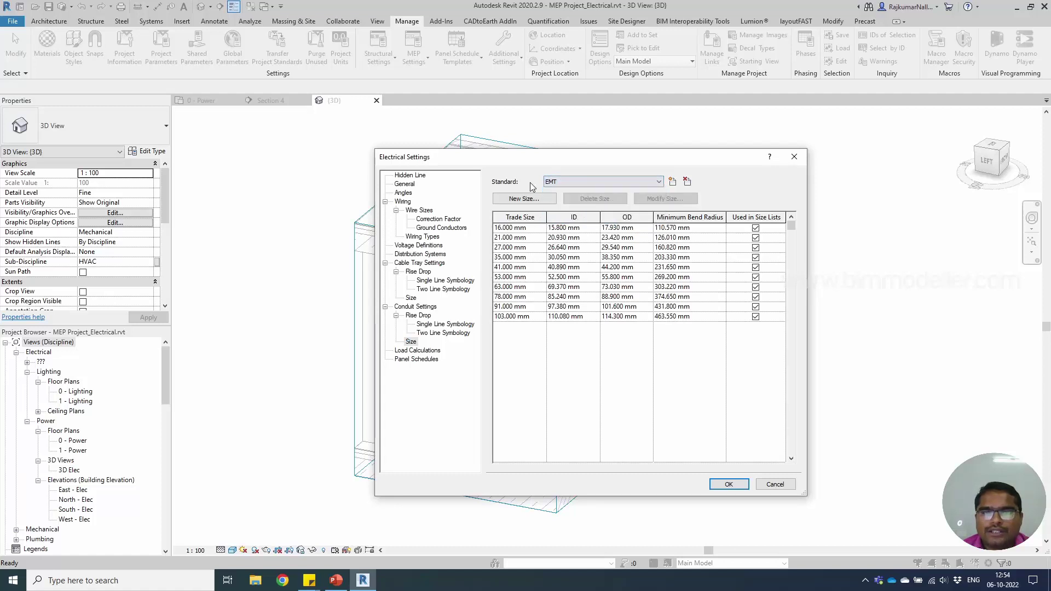
click(598, 186)
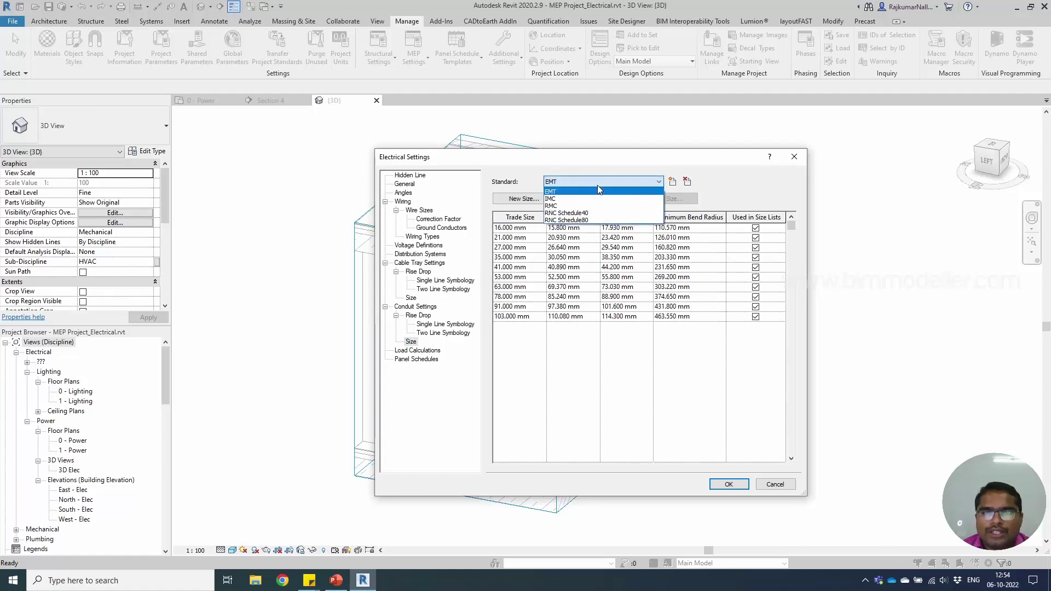
click(628, 182)
click(672, 181)
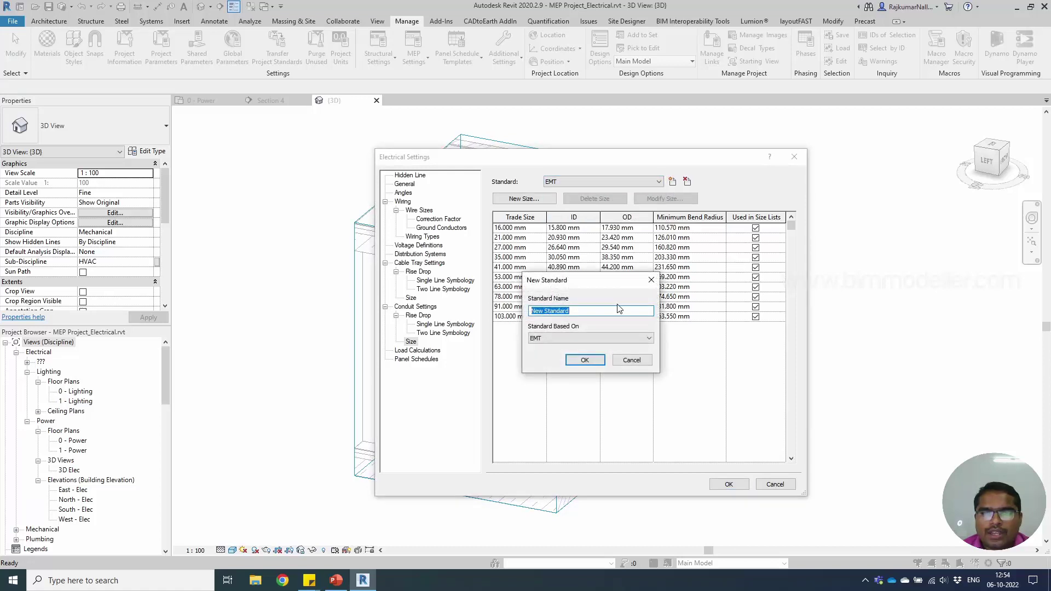
key(Escape)
click(538, 199)
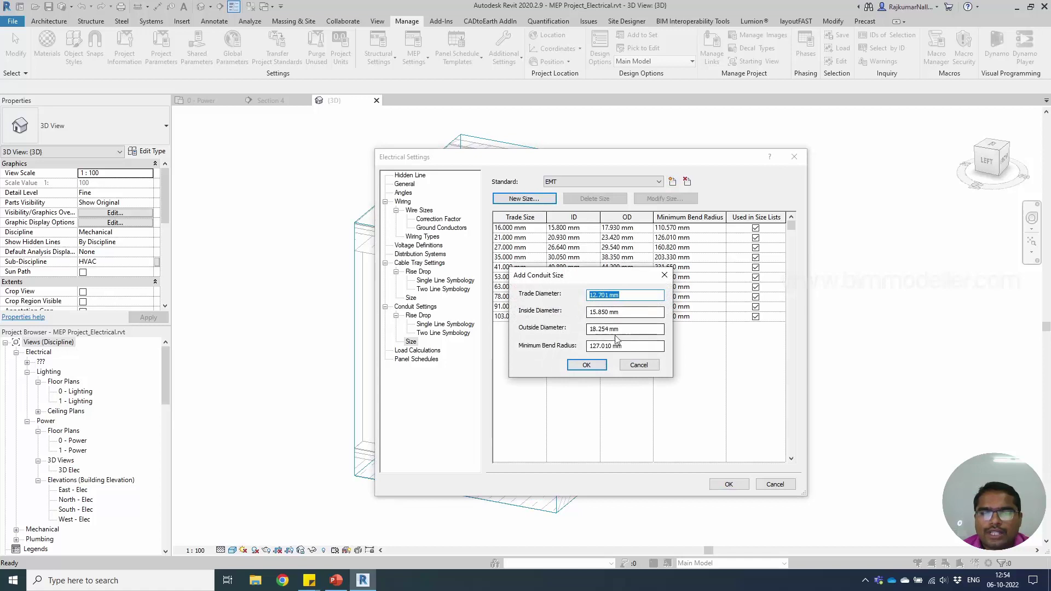
click(642, 366)
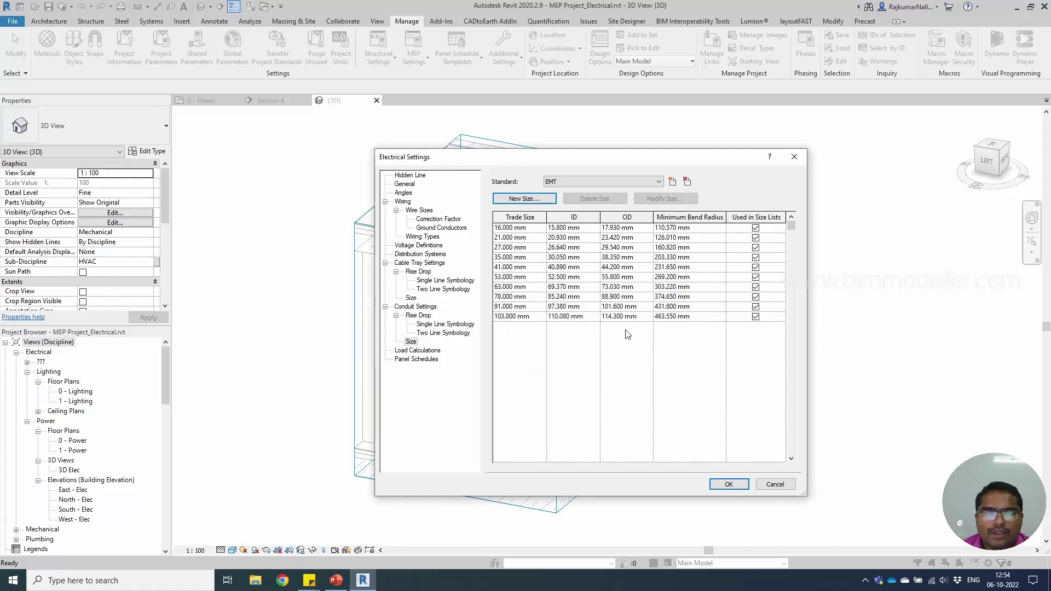
key(Return)
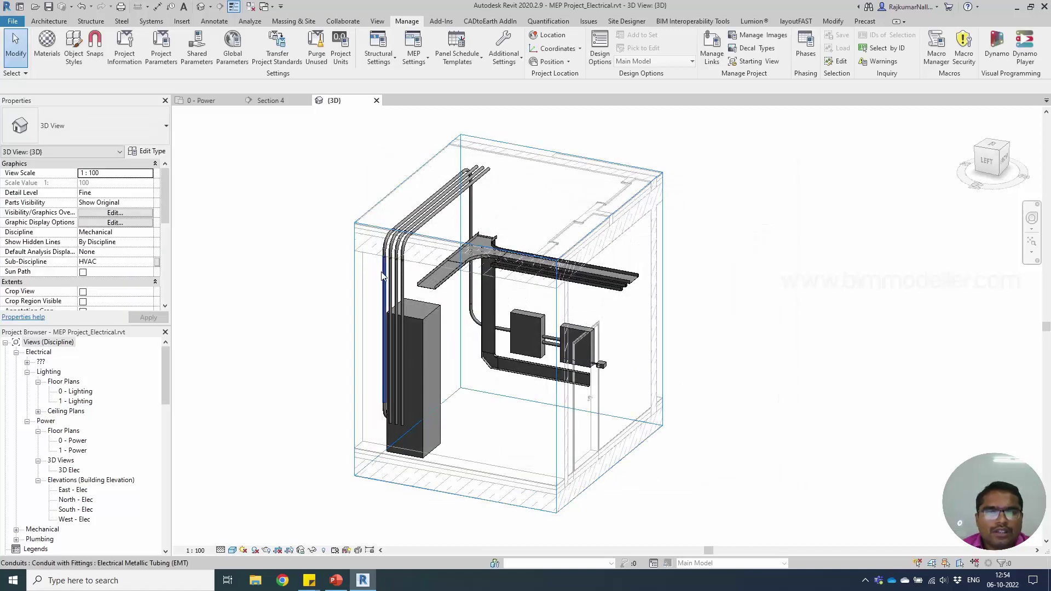
- Duplicate the vertical conduit's type as Electrical Metallic Tubing (EMT)-Finolex
click(388, 302)
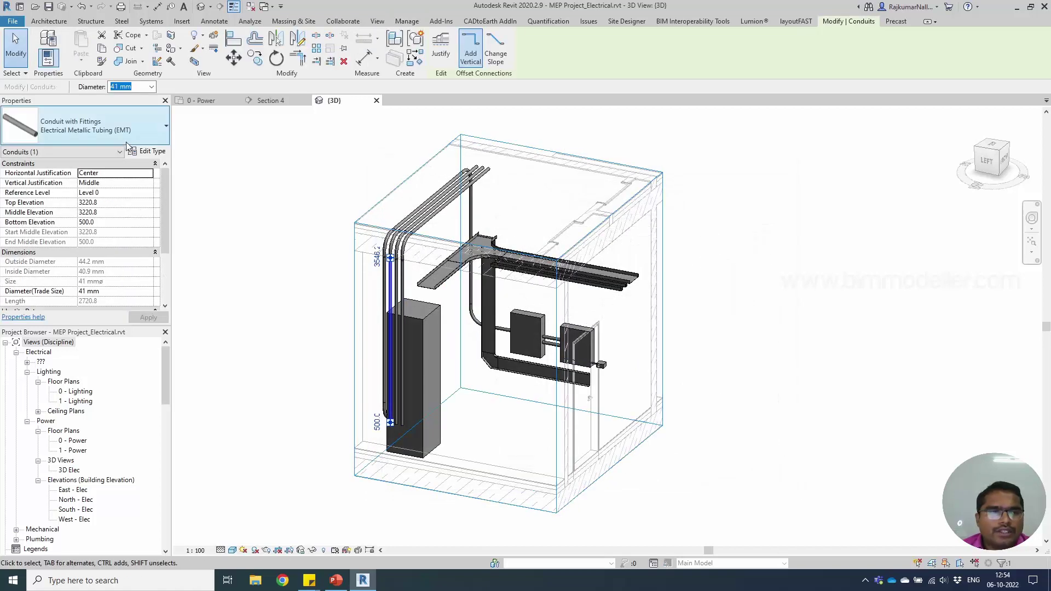
click(147, 153)
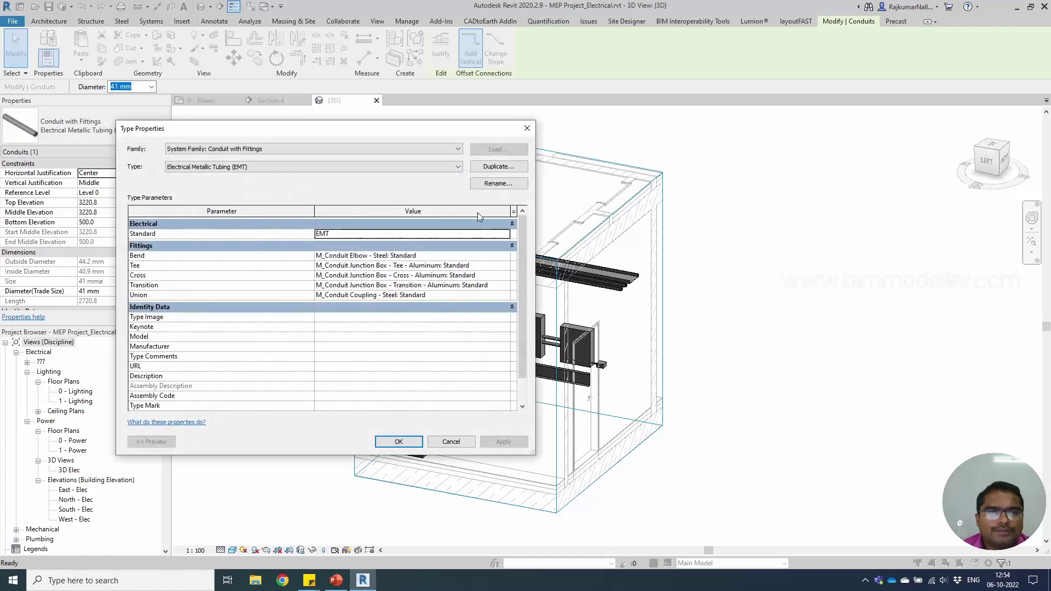
click(495, 168)
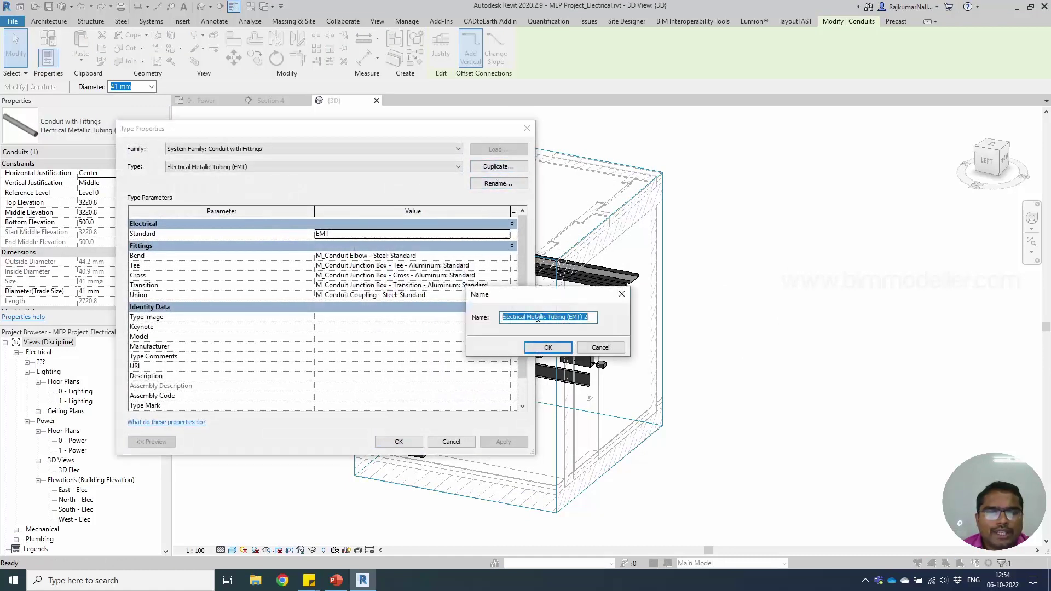
click(591, 320)
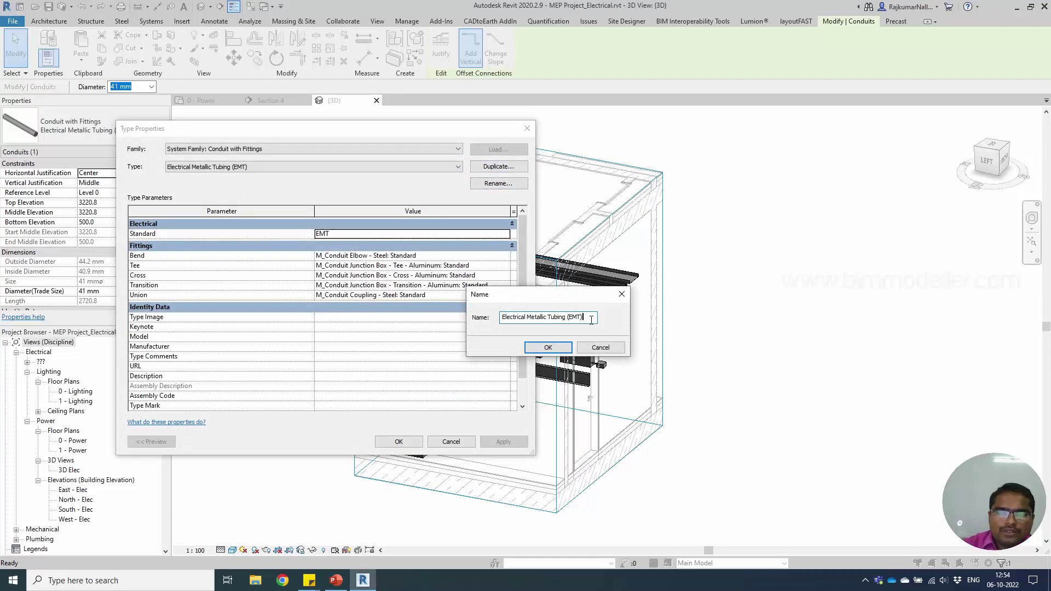
text(-Finlox)
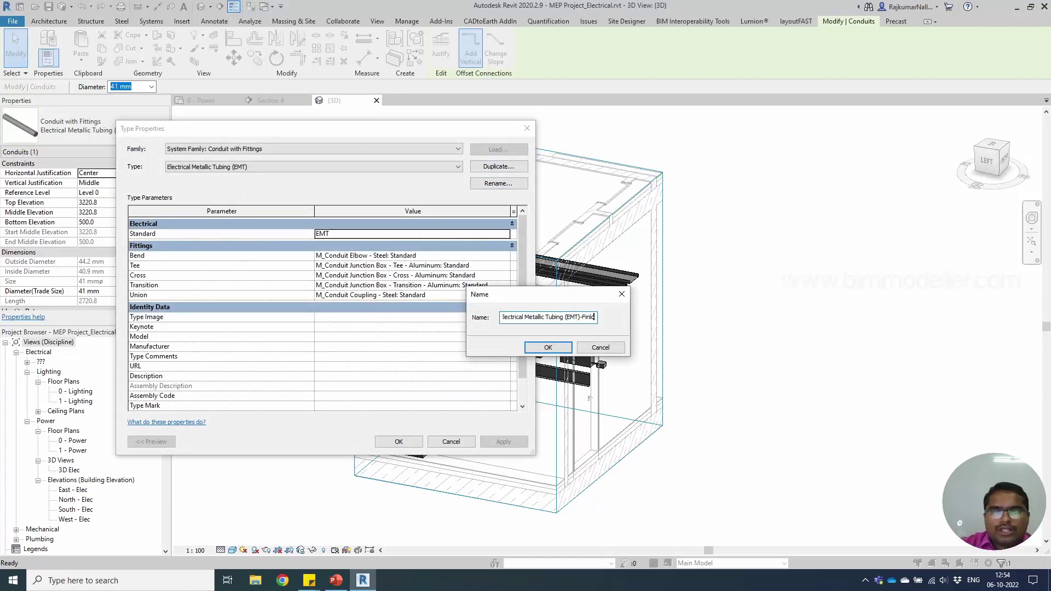
key(BackSpace)
key(BackSpace)
key(BackSpace)
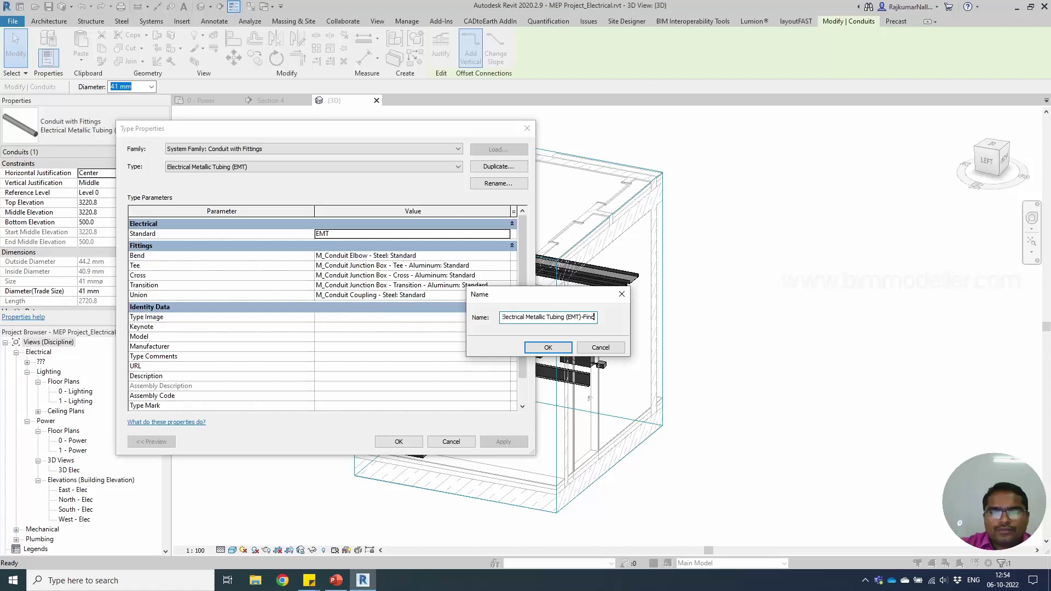
text(olex)
key(Return)
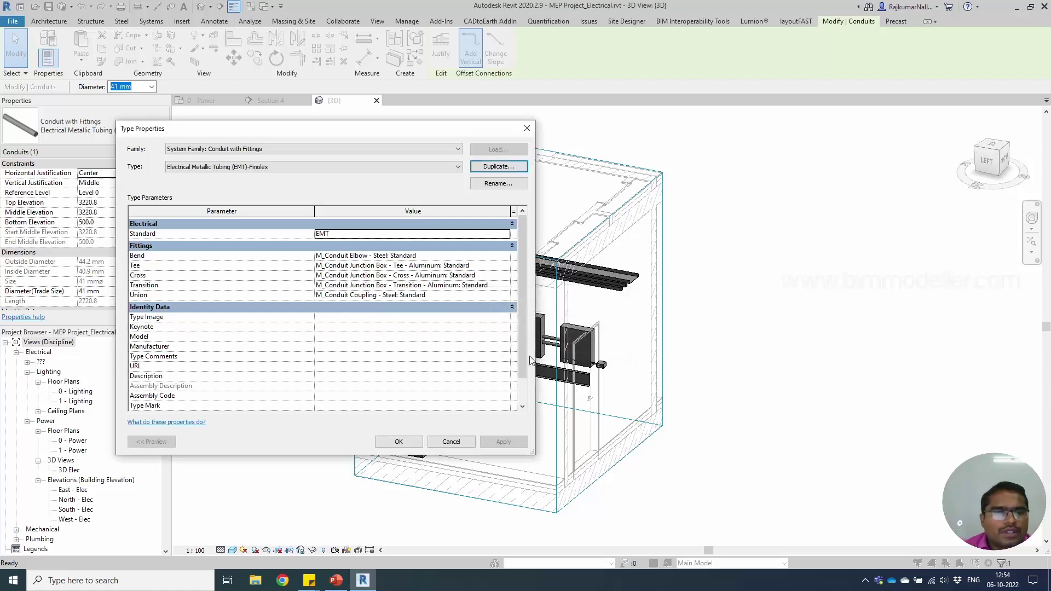
- Keep EMT as the new type's standard, review its tee fitting, and apply the type properties
click(469, 238)
click(505, 235)
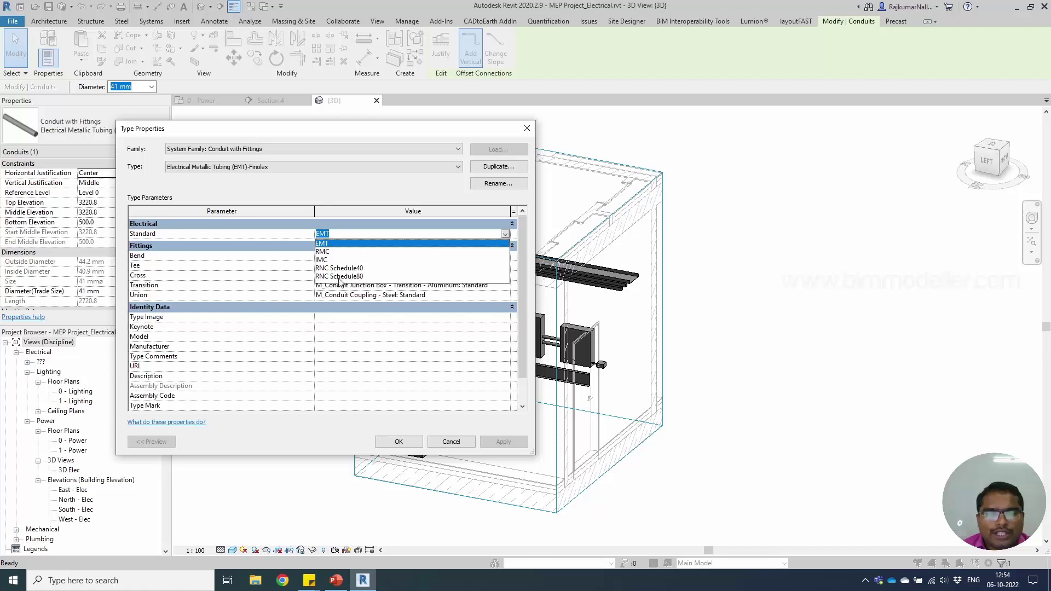
click(304, 247)
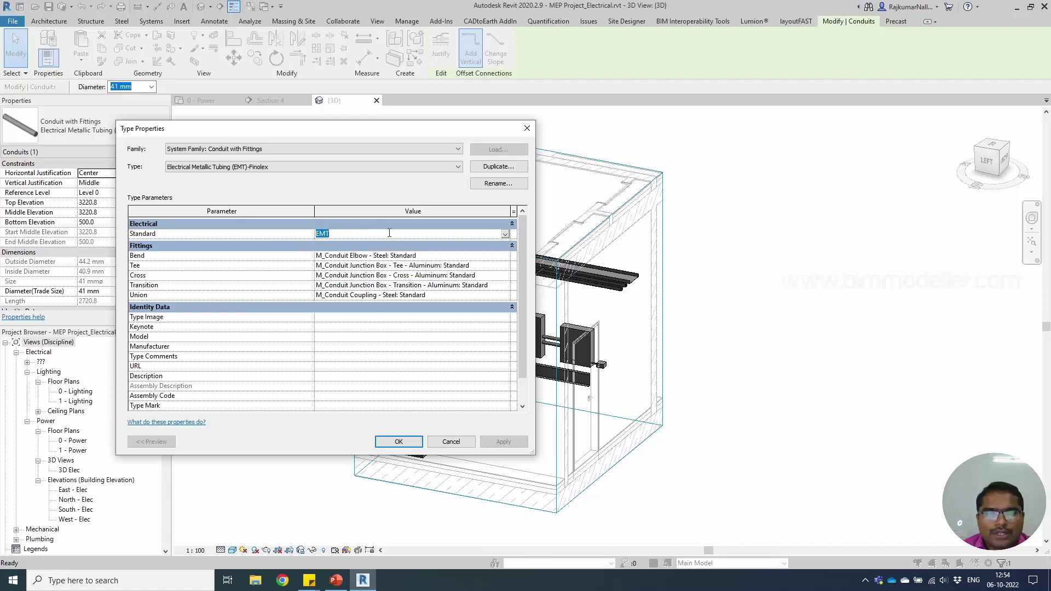
click(371, 269)
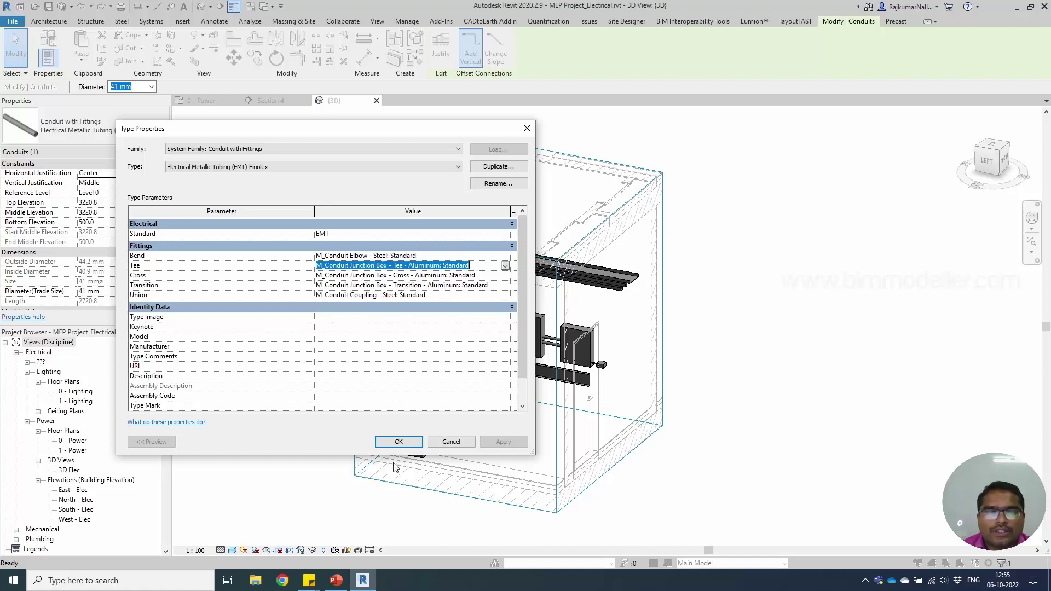
click(398, 443)
click(124, 134)
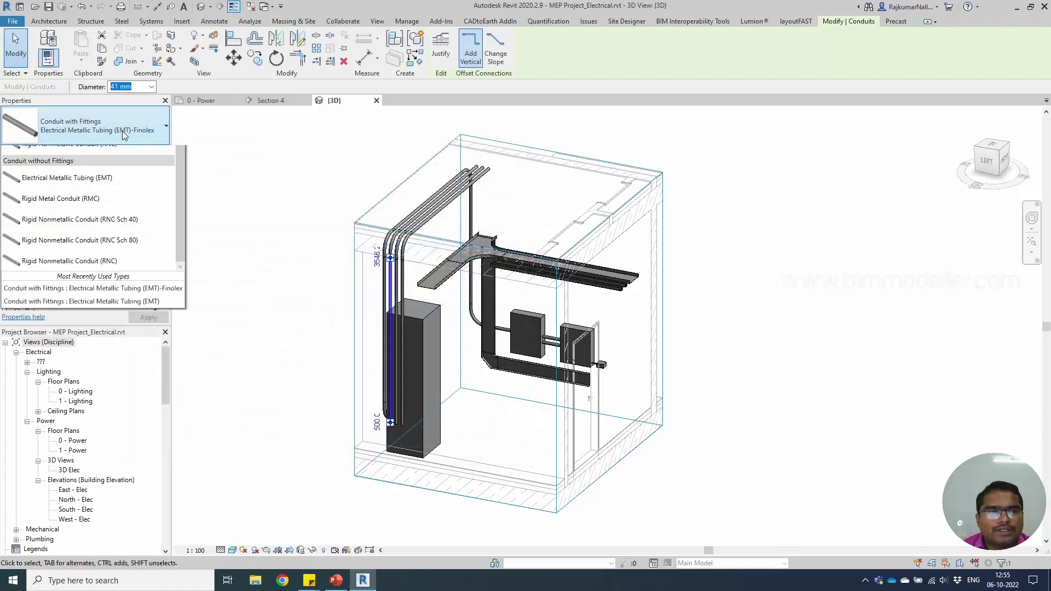
drag(133, 196, 327, 434)
click(327, 434)
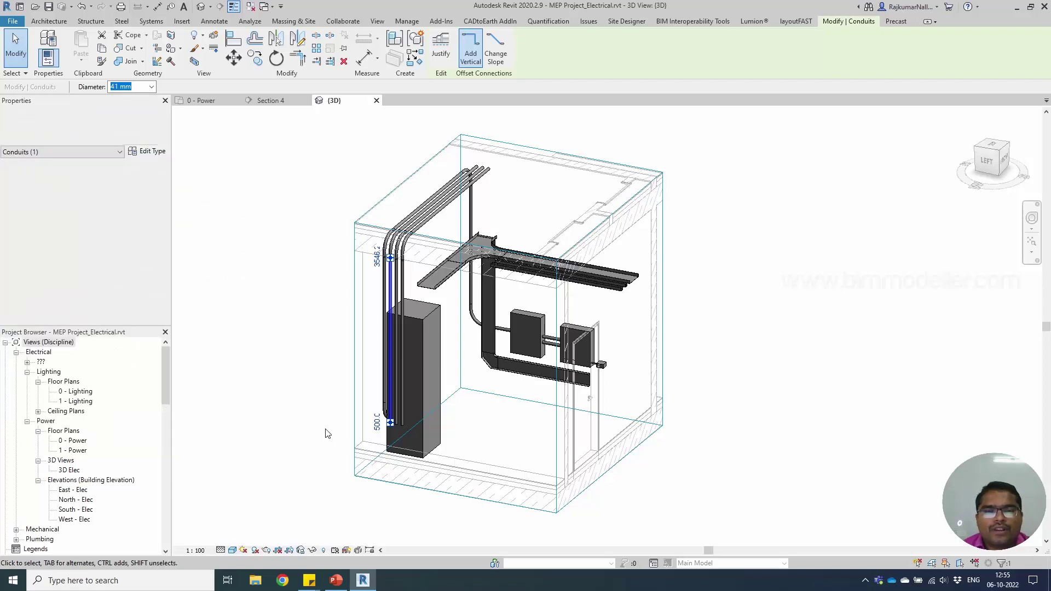
click(329, 435)
middle_drag(486, 448, 548, 431)
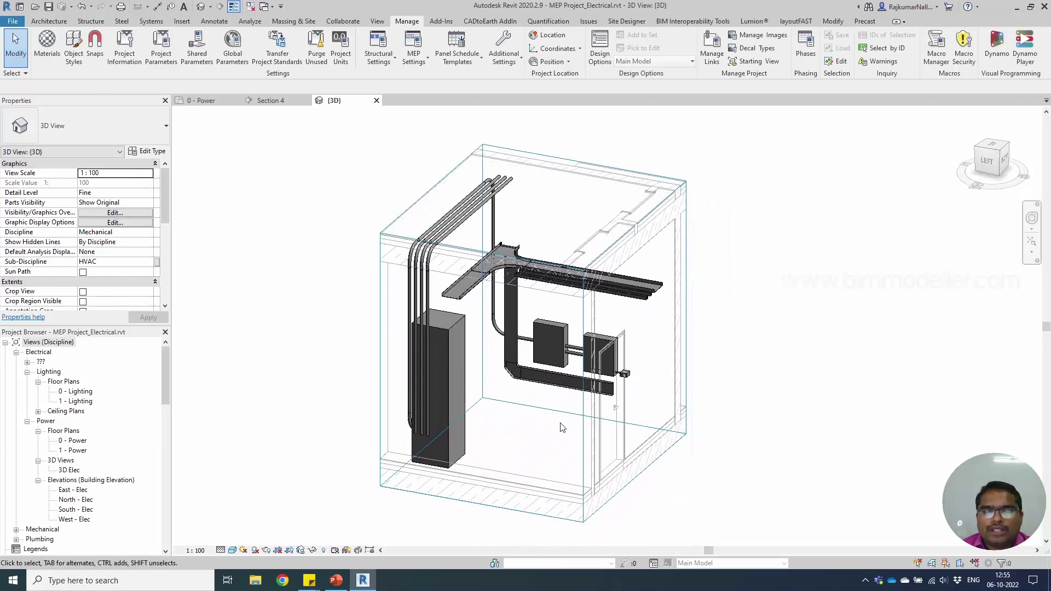
shift+middle_drag(642, 437, 747, 432)
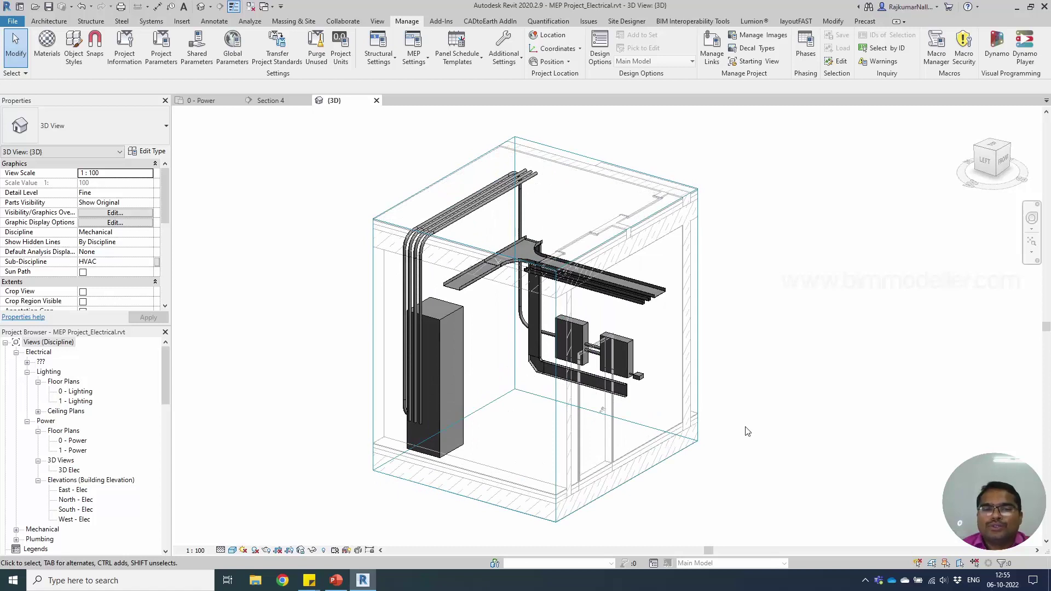
shift+middle_drag(740, 380, 789, 376)
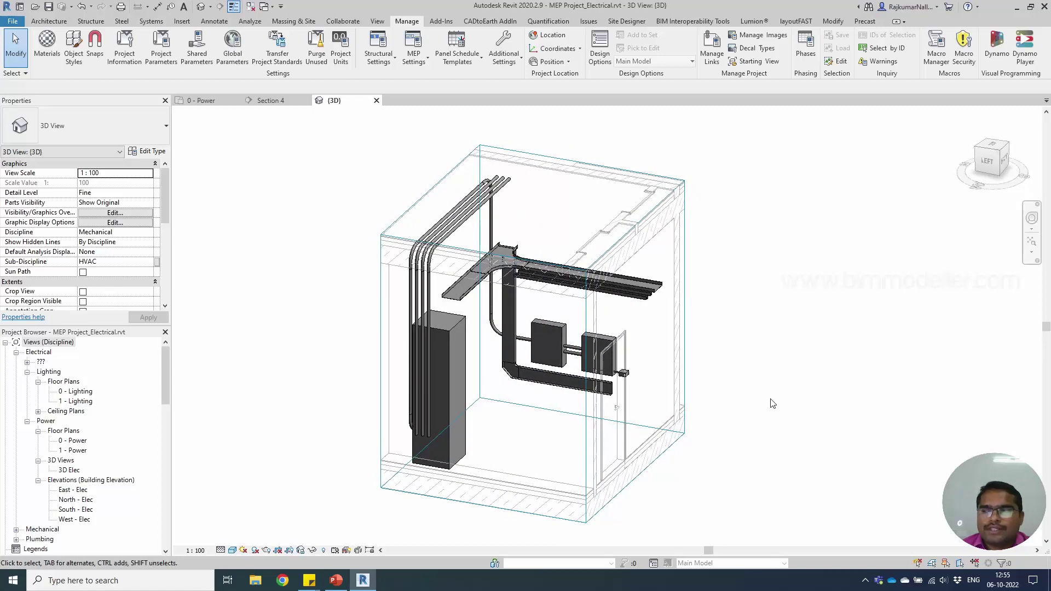